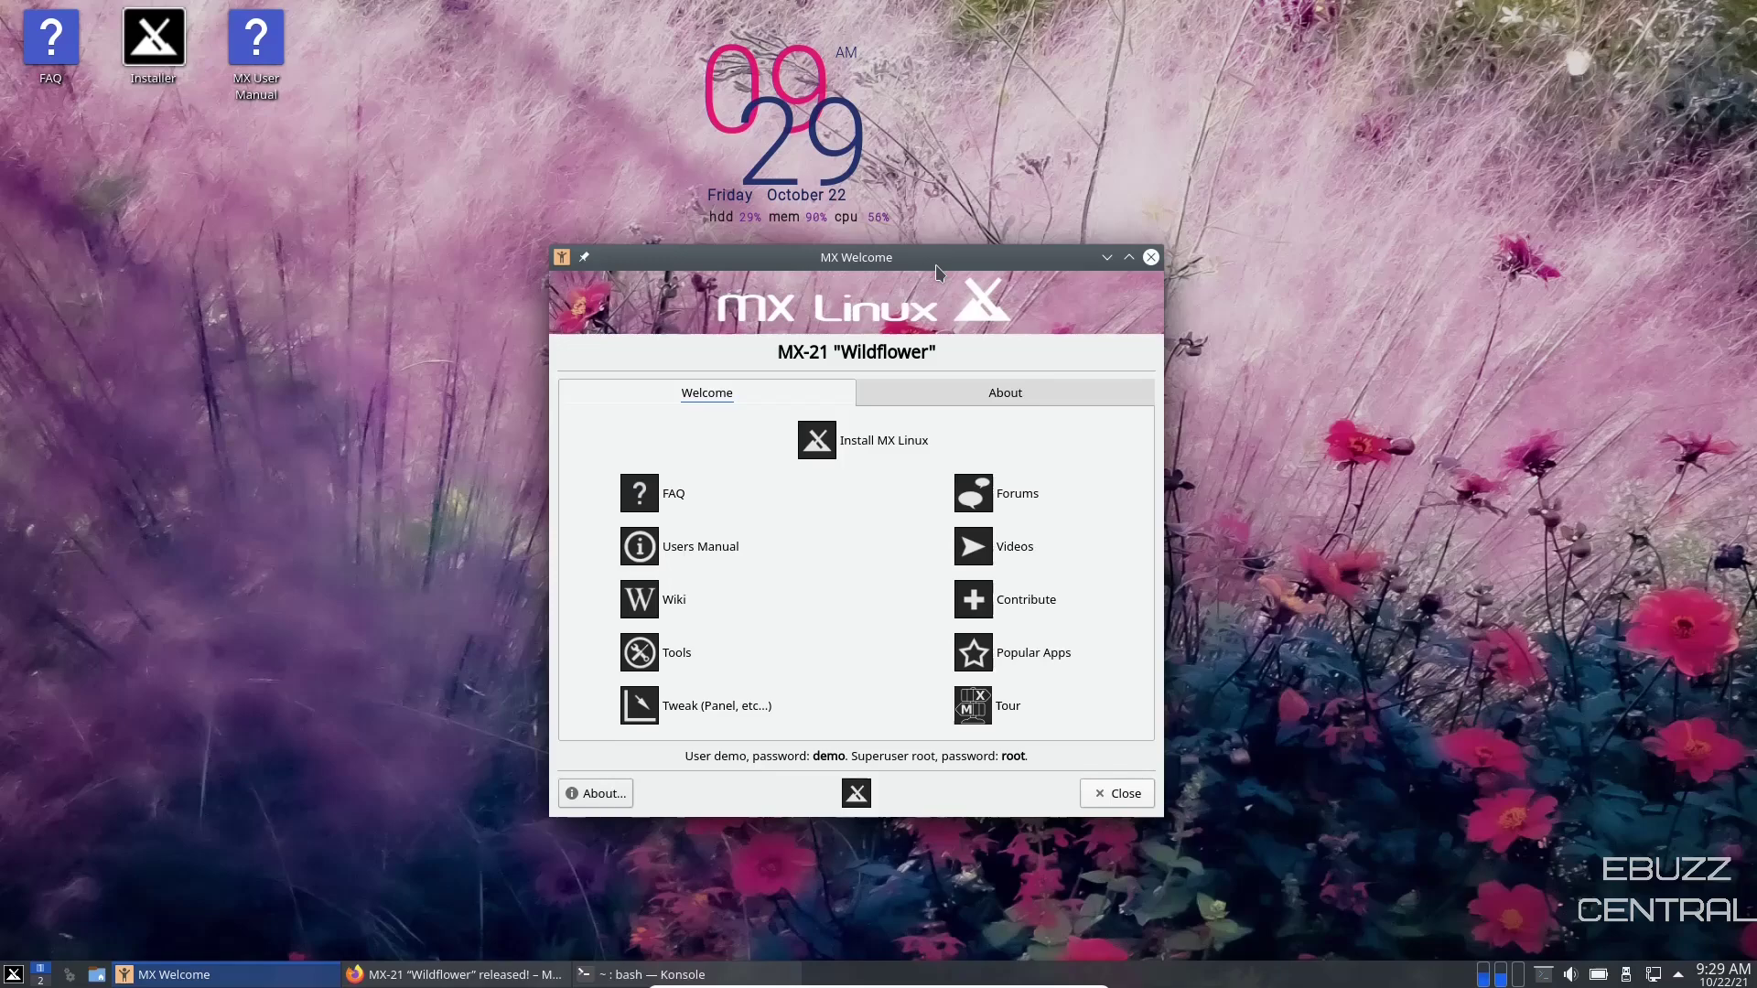
Nudge the MX Welcome window slightly aside.
drag(950, 261, 992, 247)
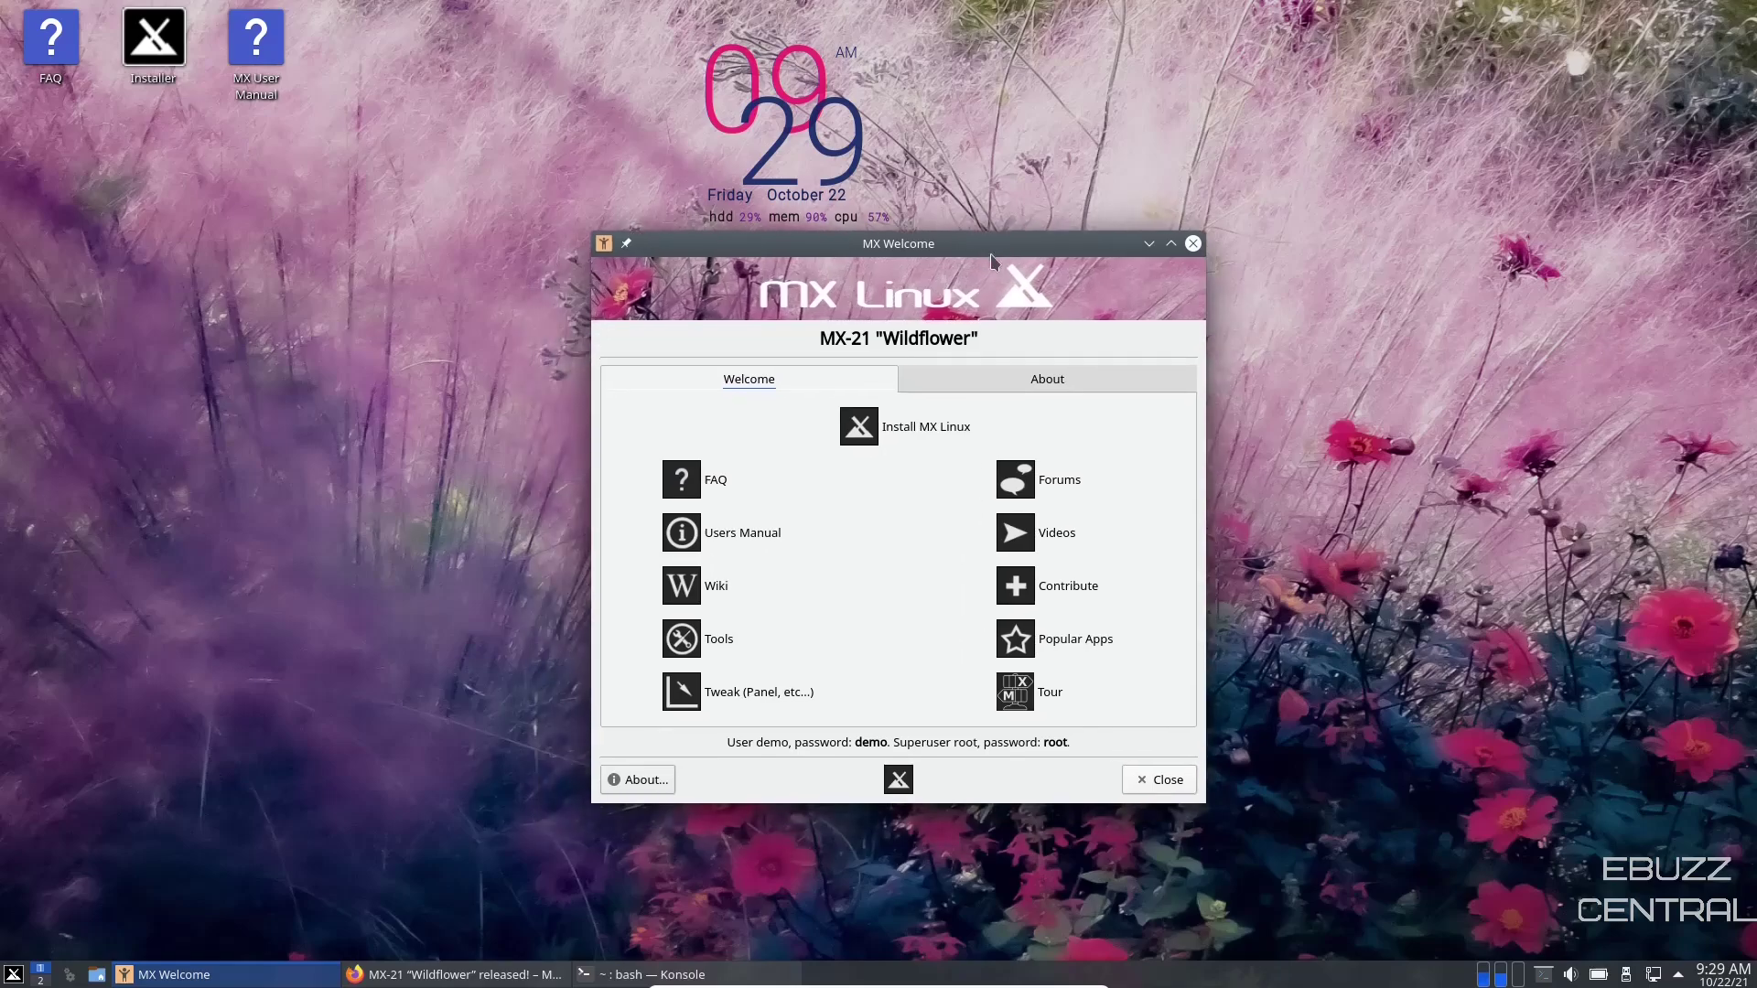
Bring the MX-21 release post forward, return to its top, and go to the MX Linux home page.
click(503, 970)
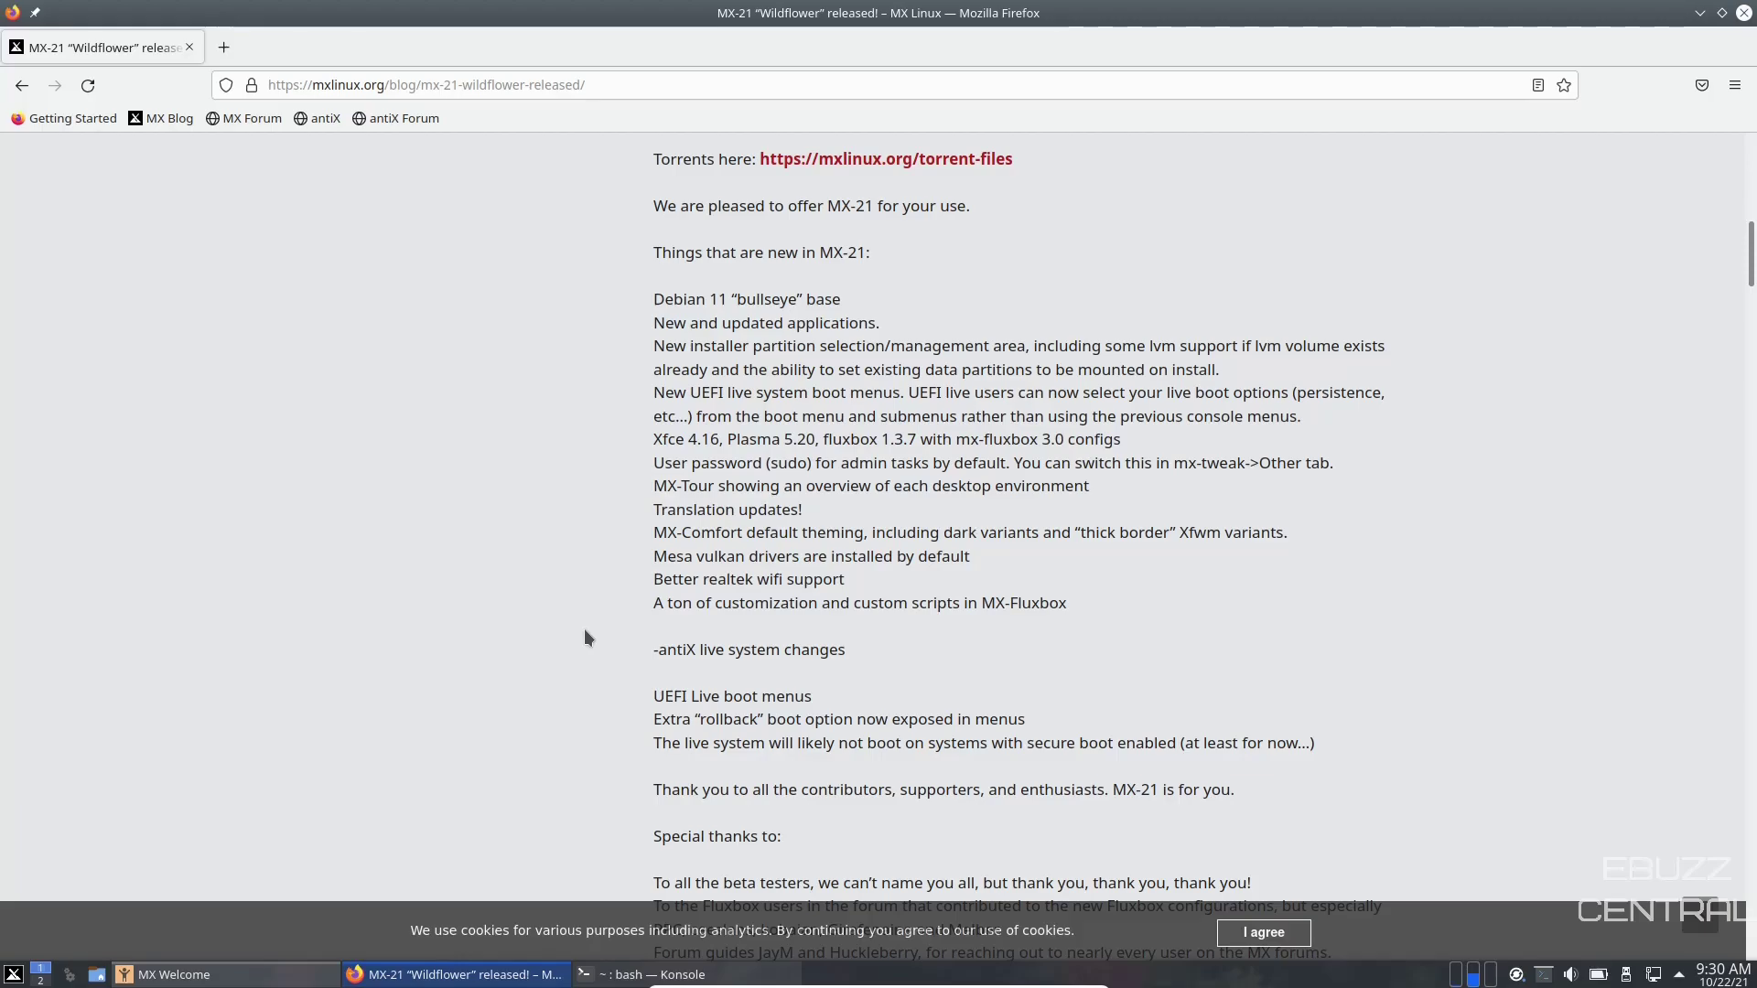
key(Home)
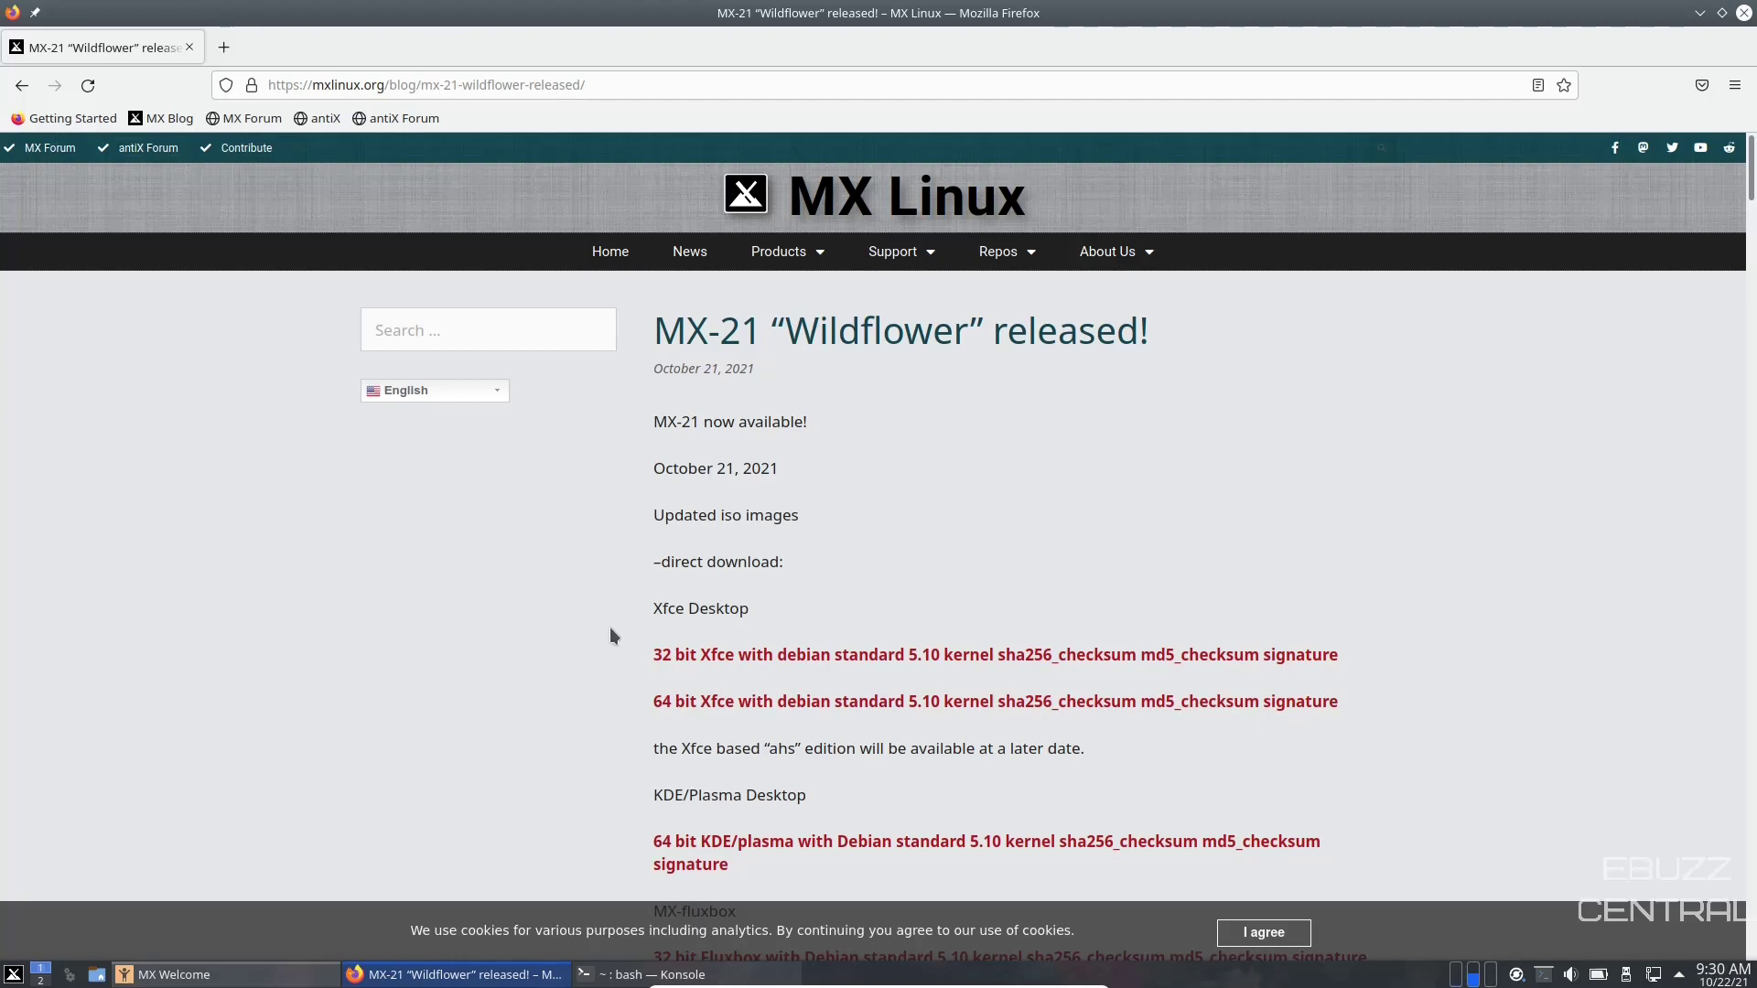
click(613, 256)
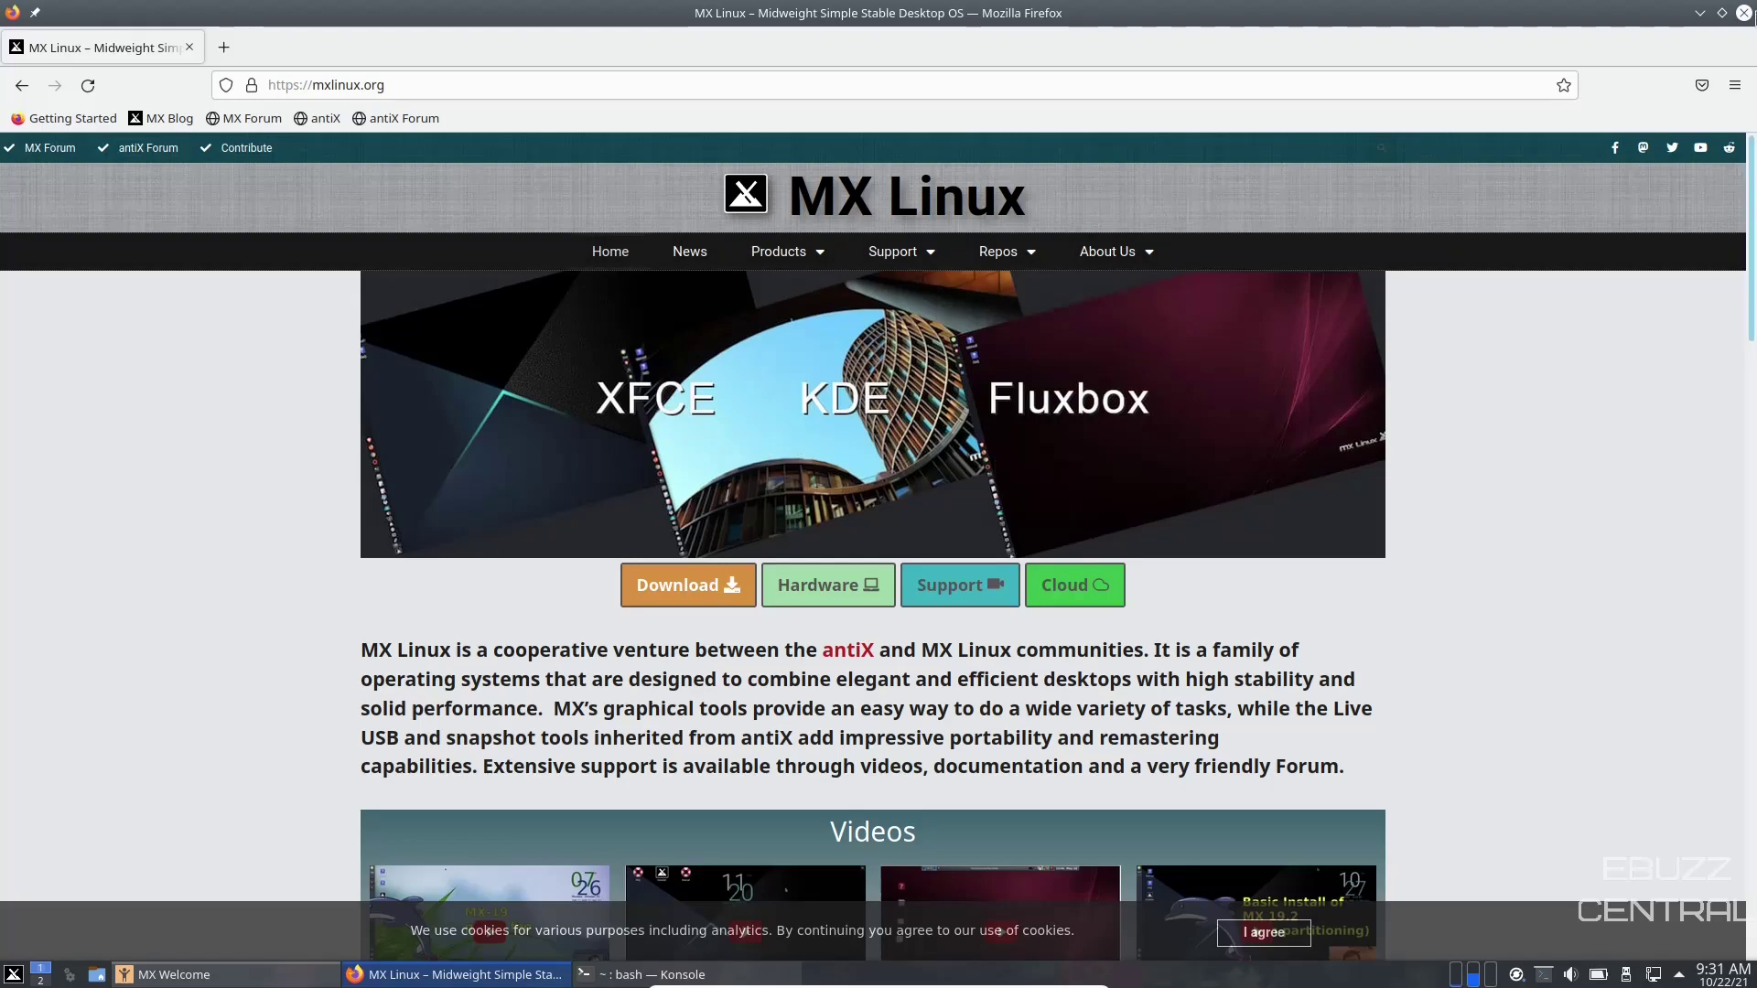
Close Firefox, then bring the neofetch terminal forward and move it up and left.
click(1745, 15)
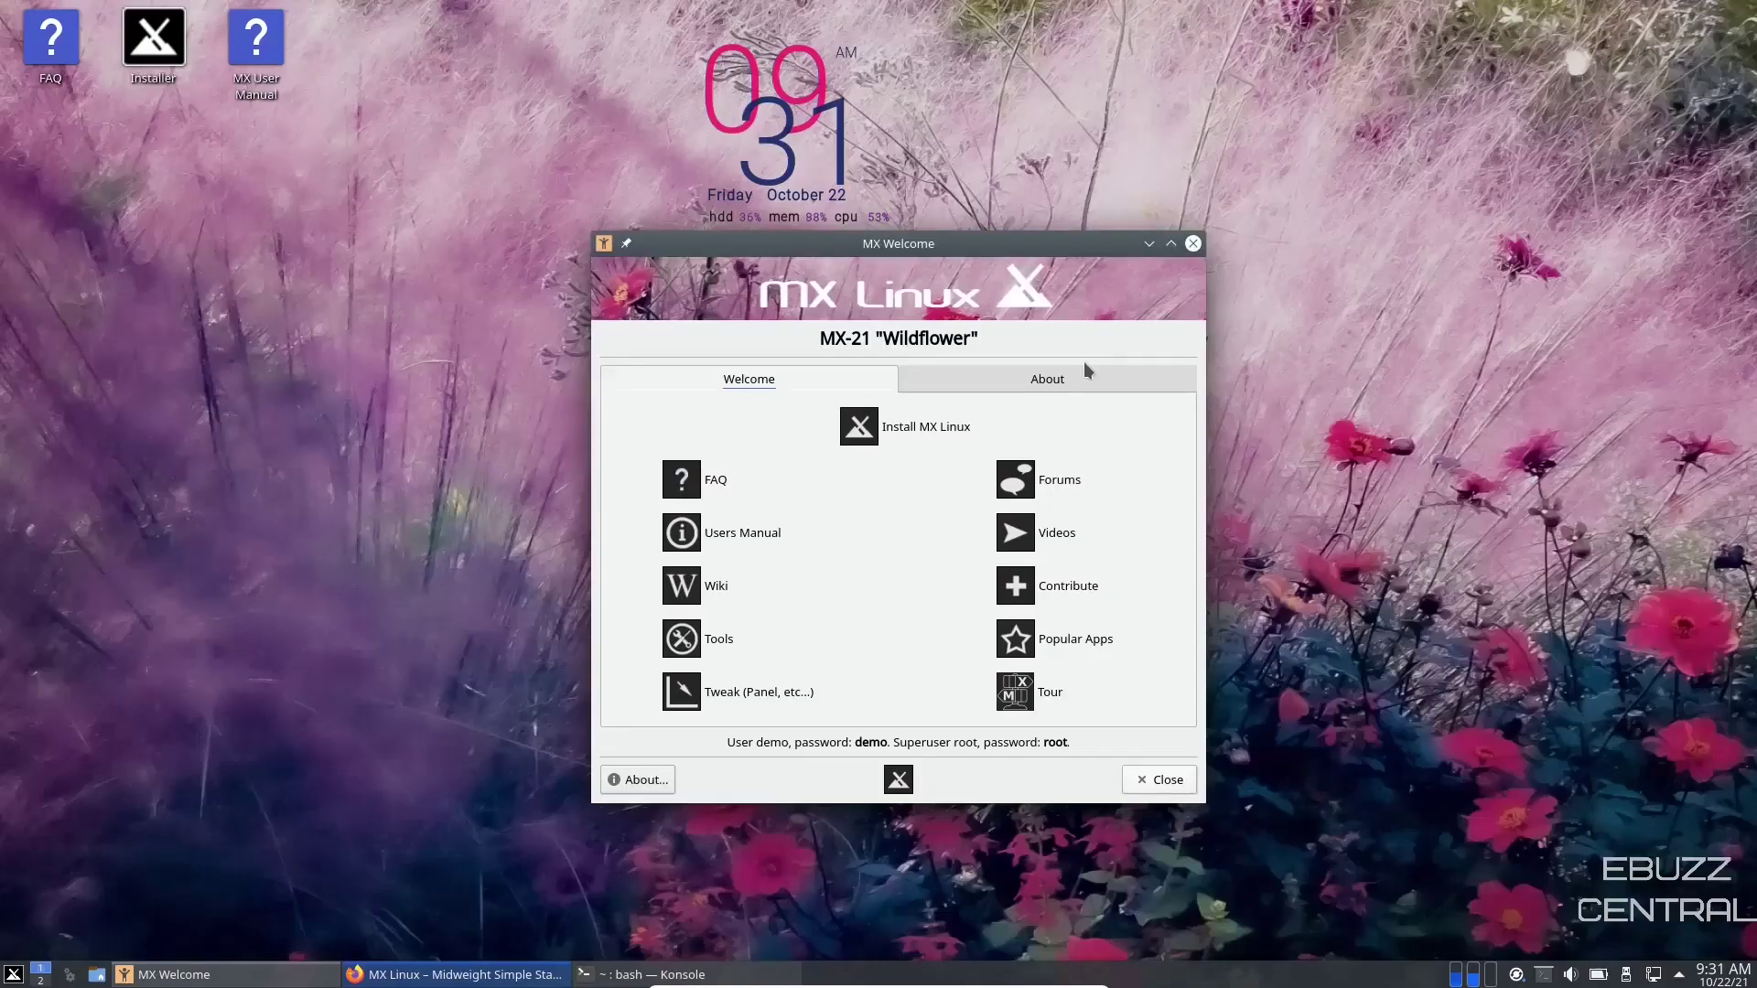
click(390, 968)
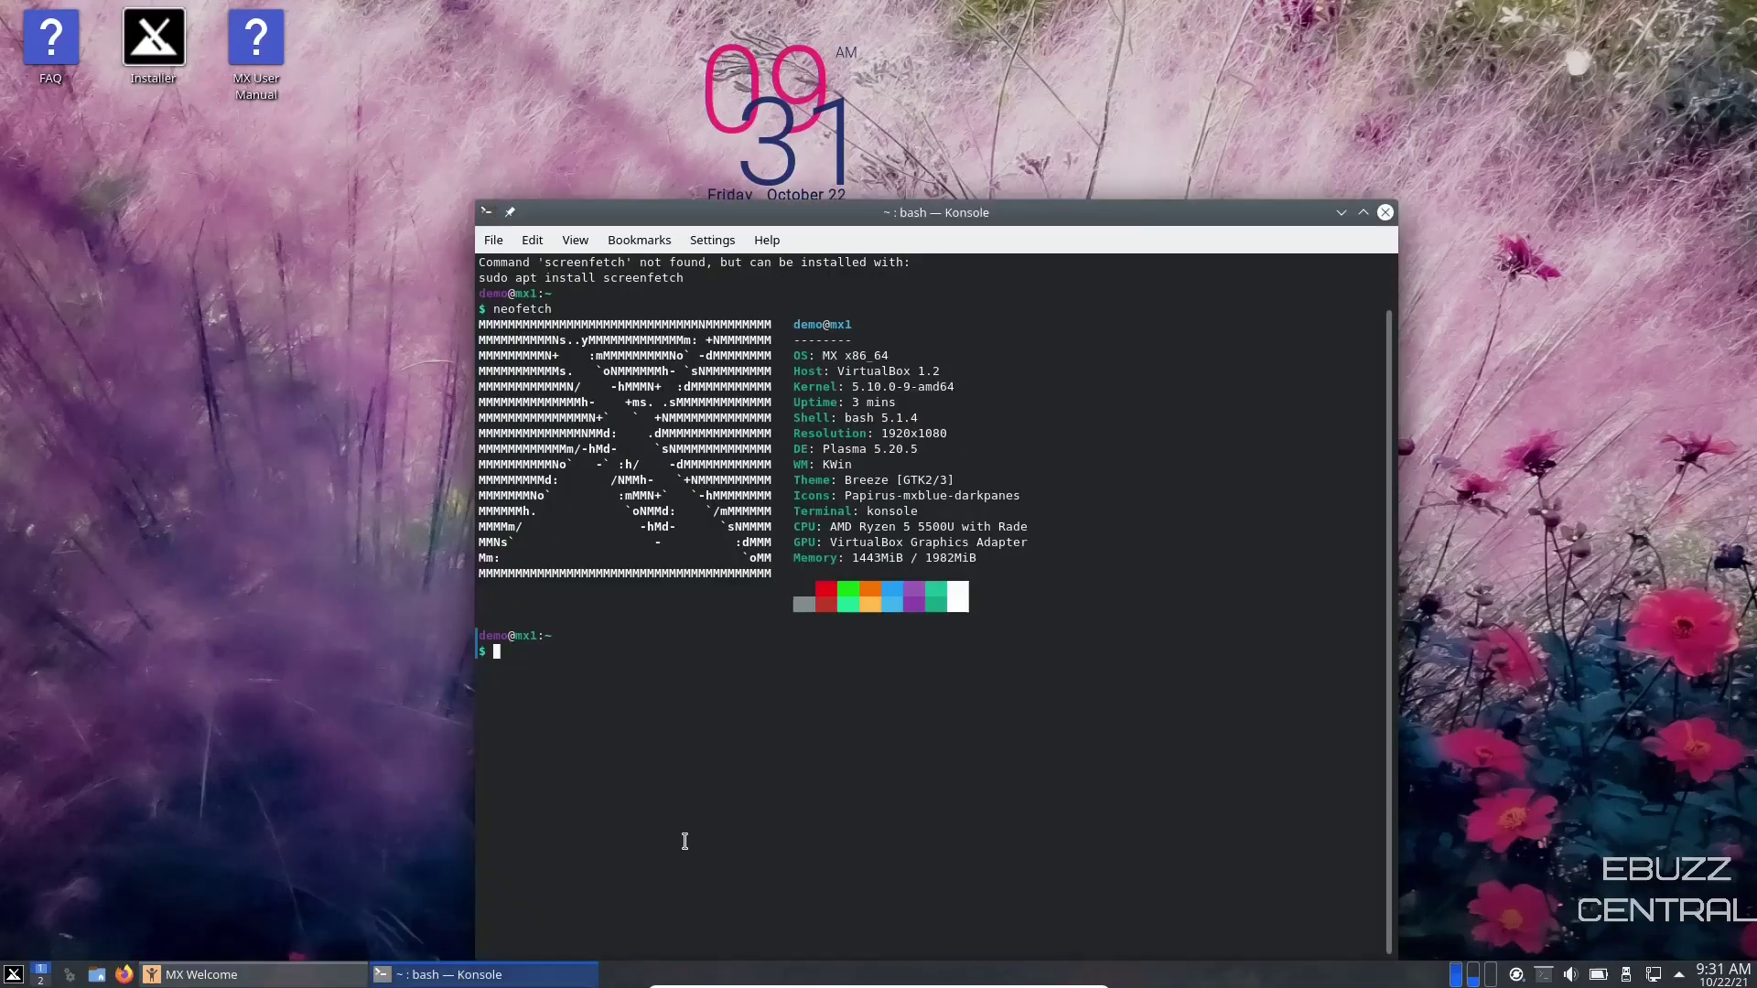
drag(1101, 211, 1044, 118)
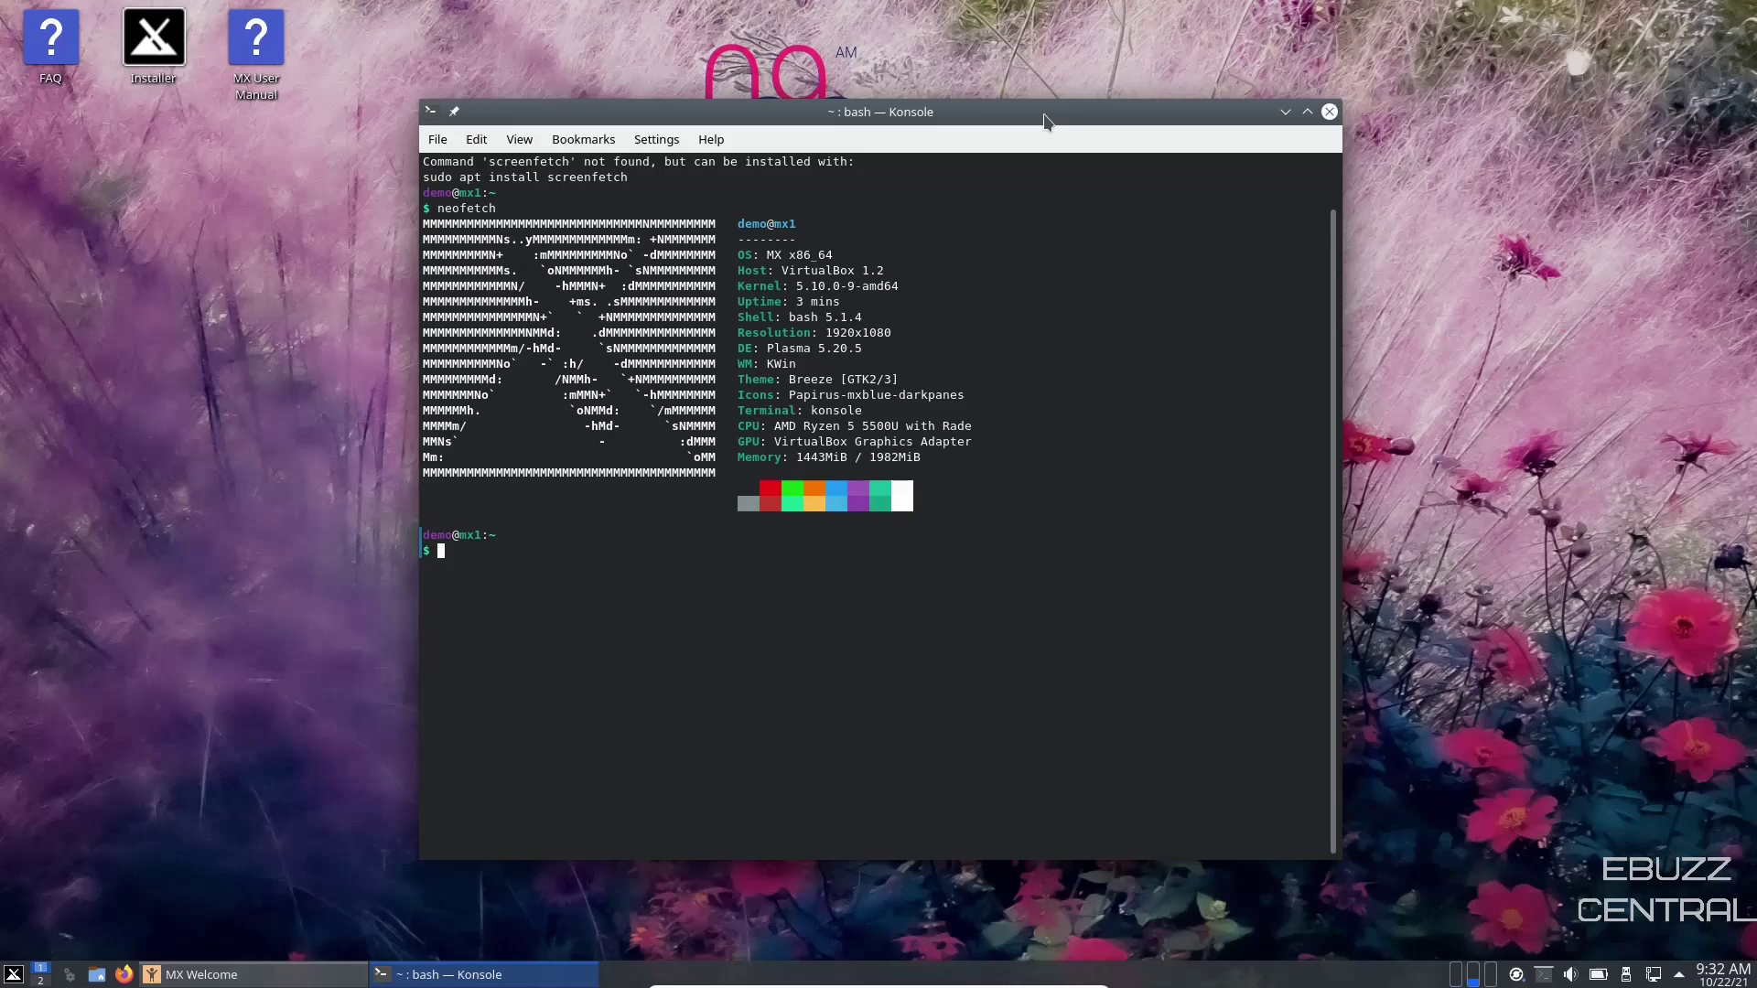
Close the terminal, then enlarge MX Welcome and move it toward the top of the screen.
click(1330, 112)
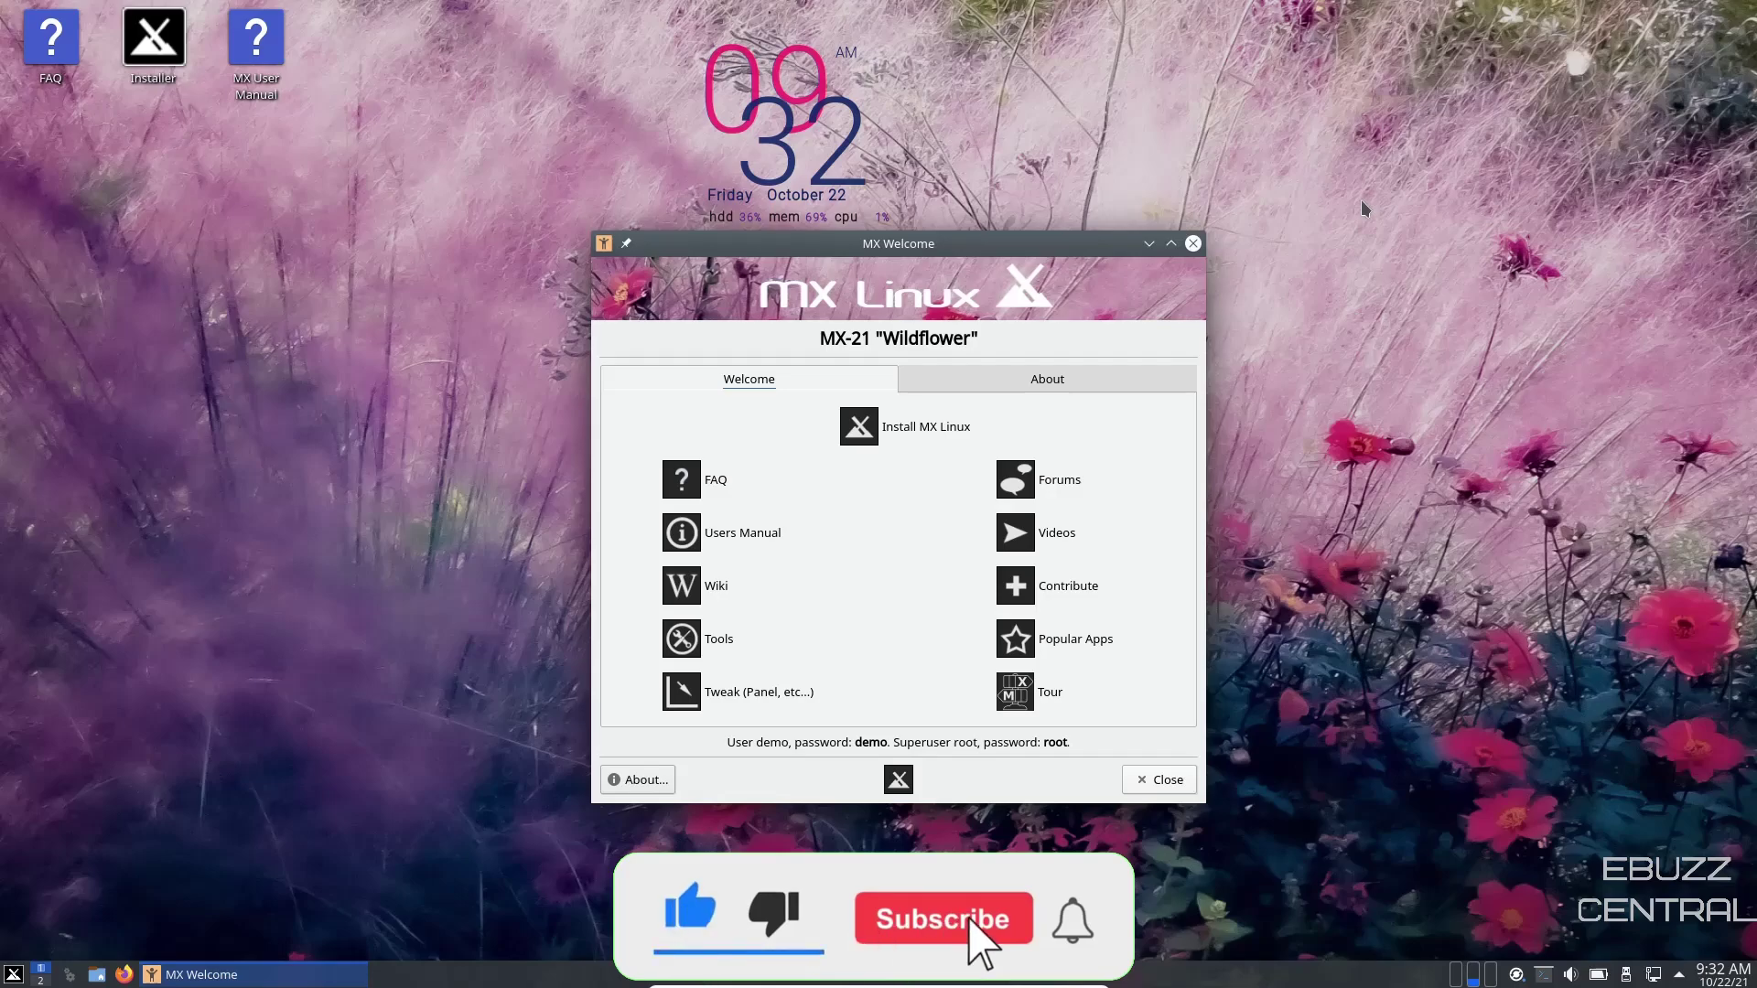
drag(987, 242, 961, 158)
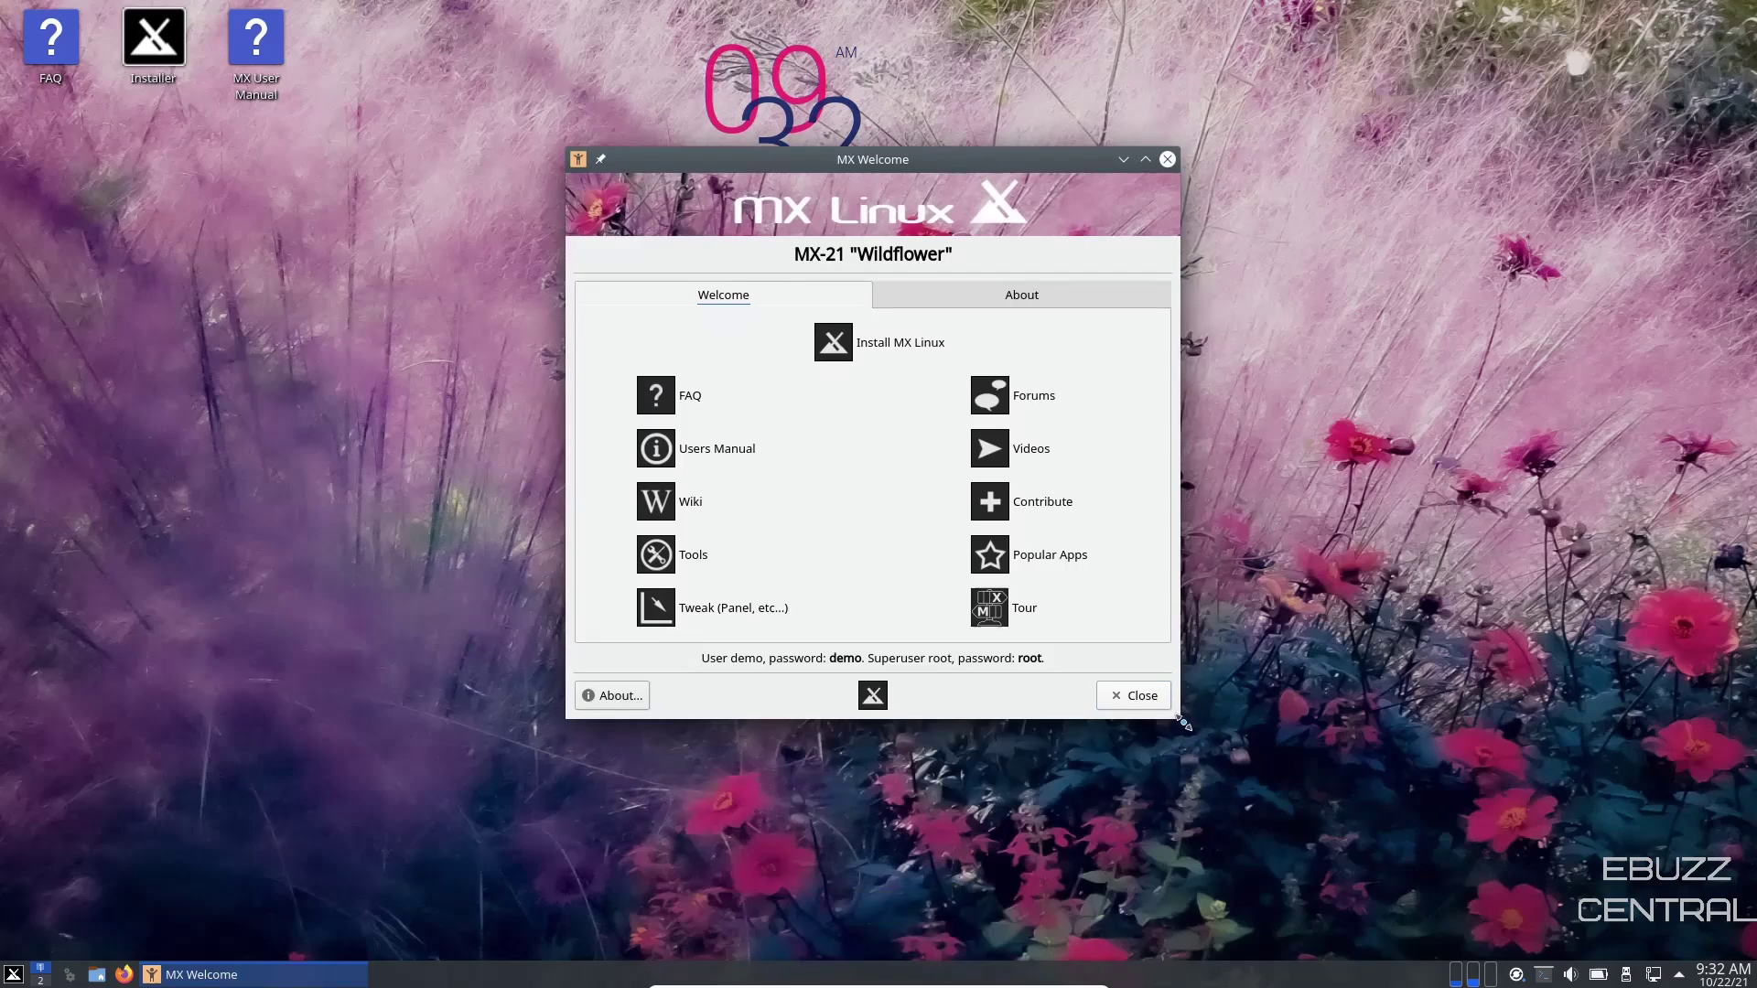
drag(1183, 723, 1305, 833)
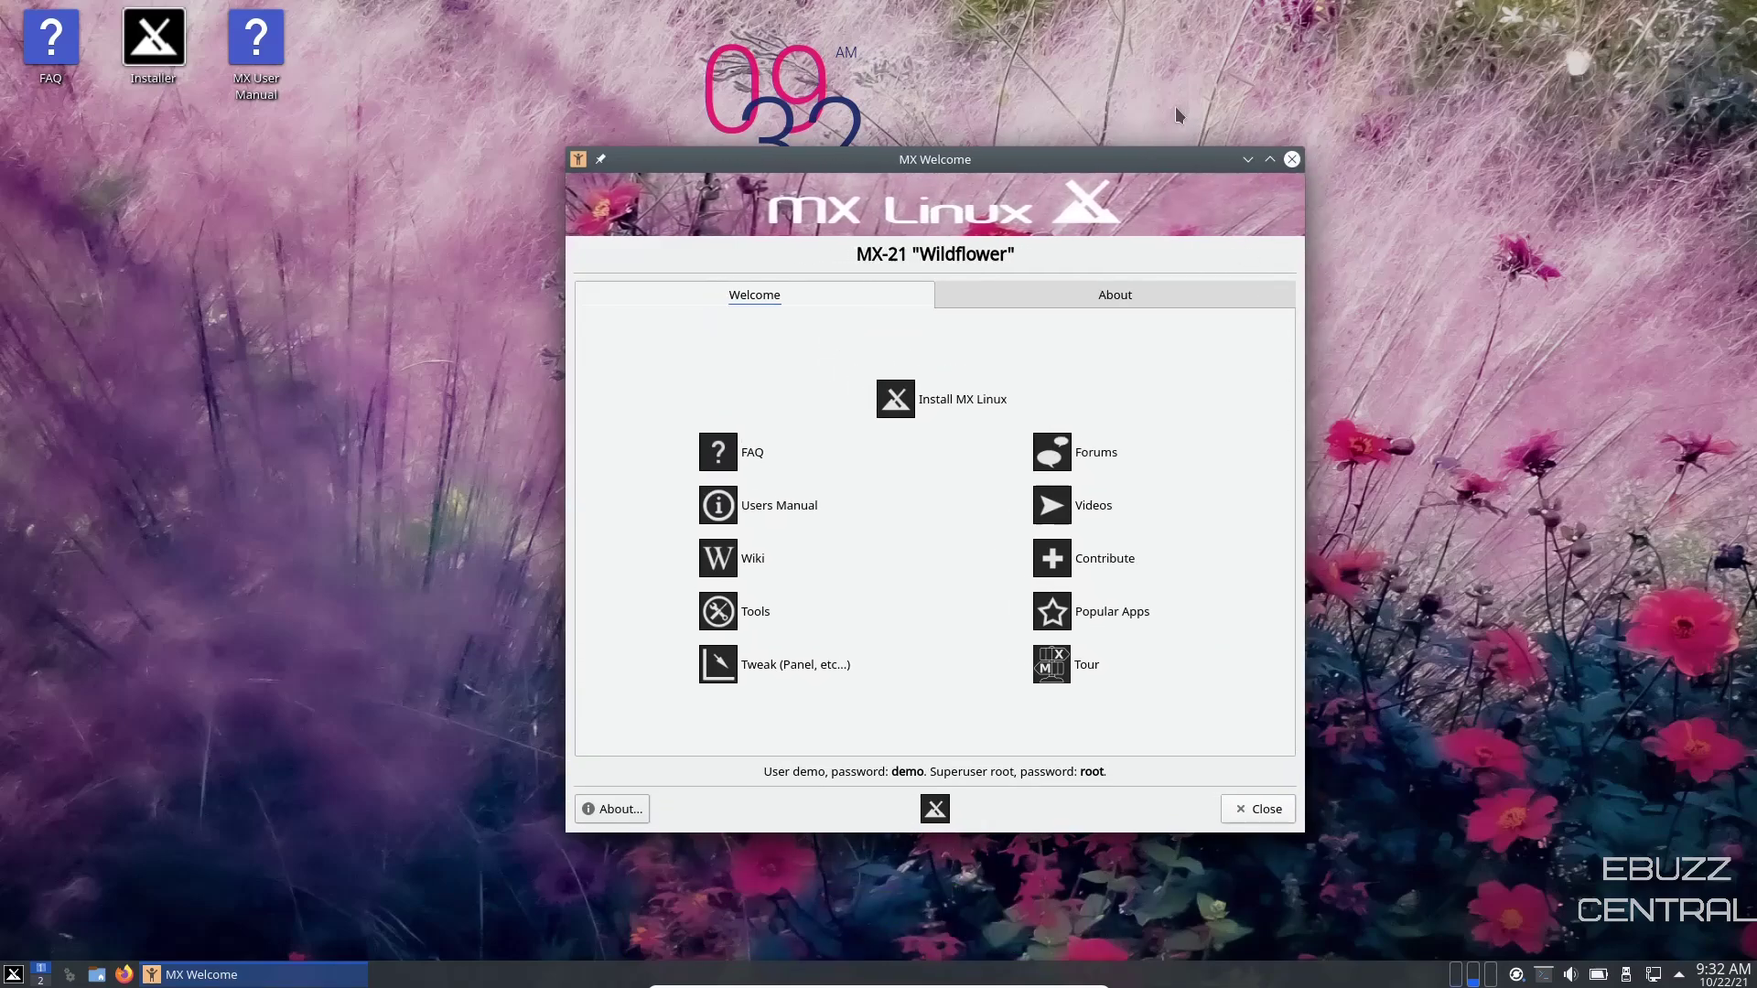
drag(820, 370, 740, 300)
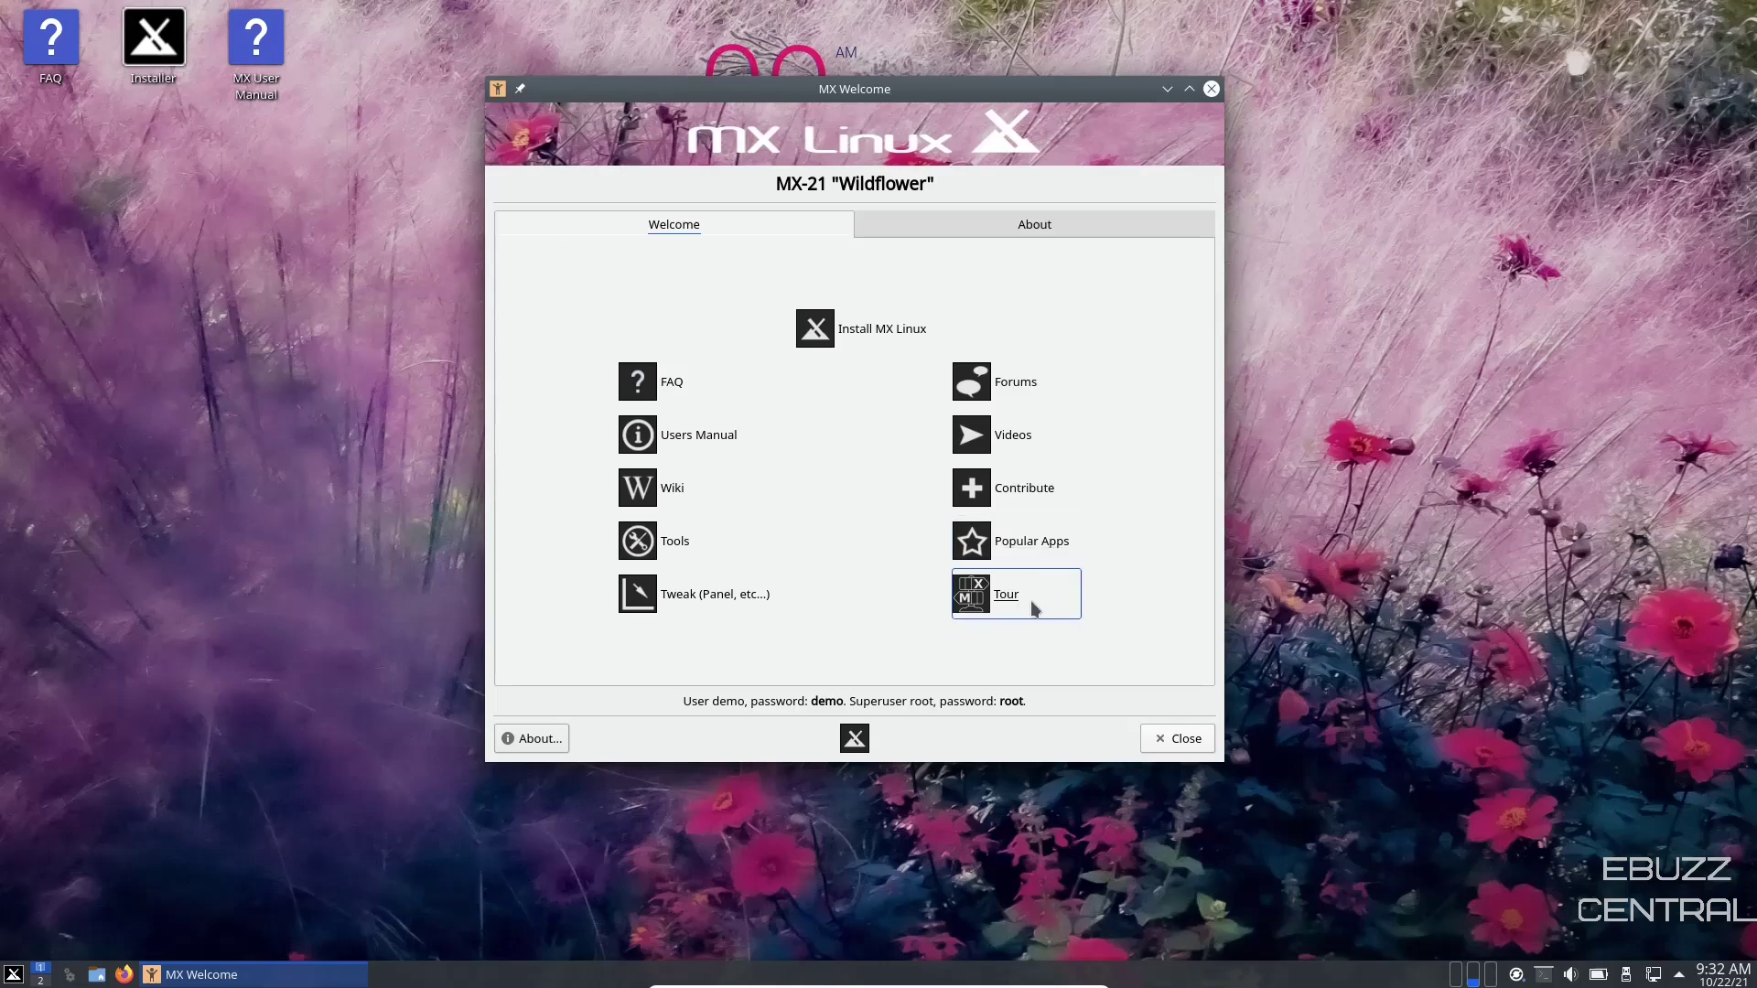
click(688, 596)
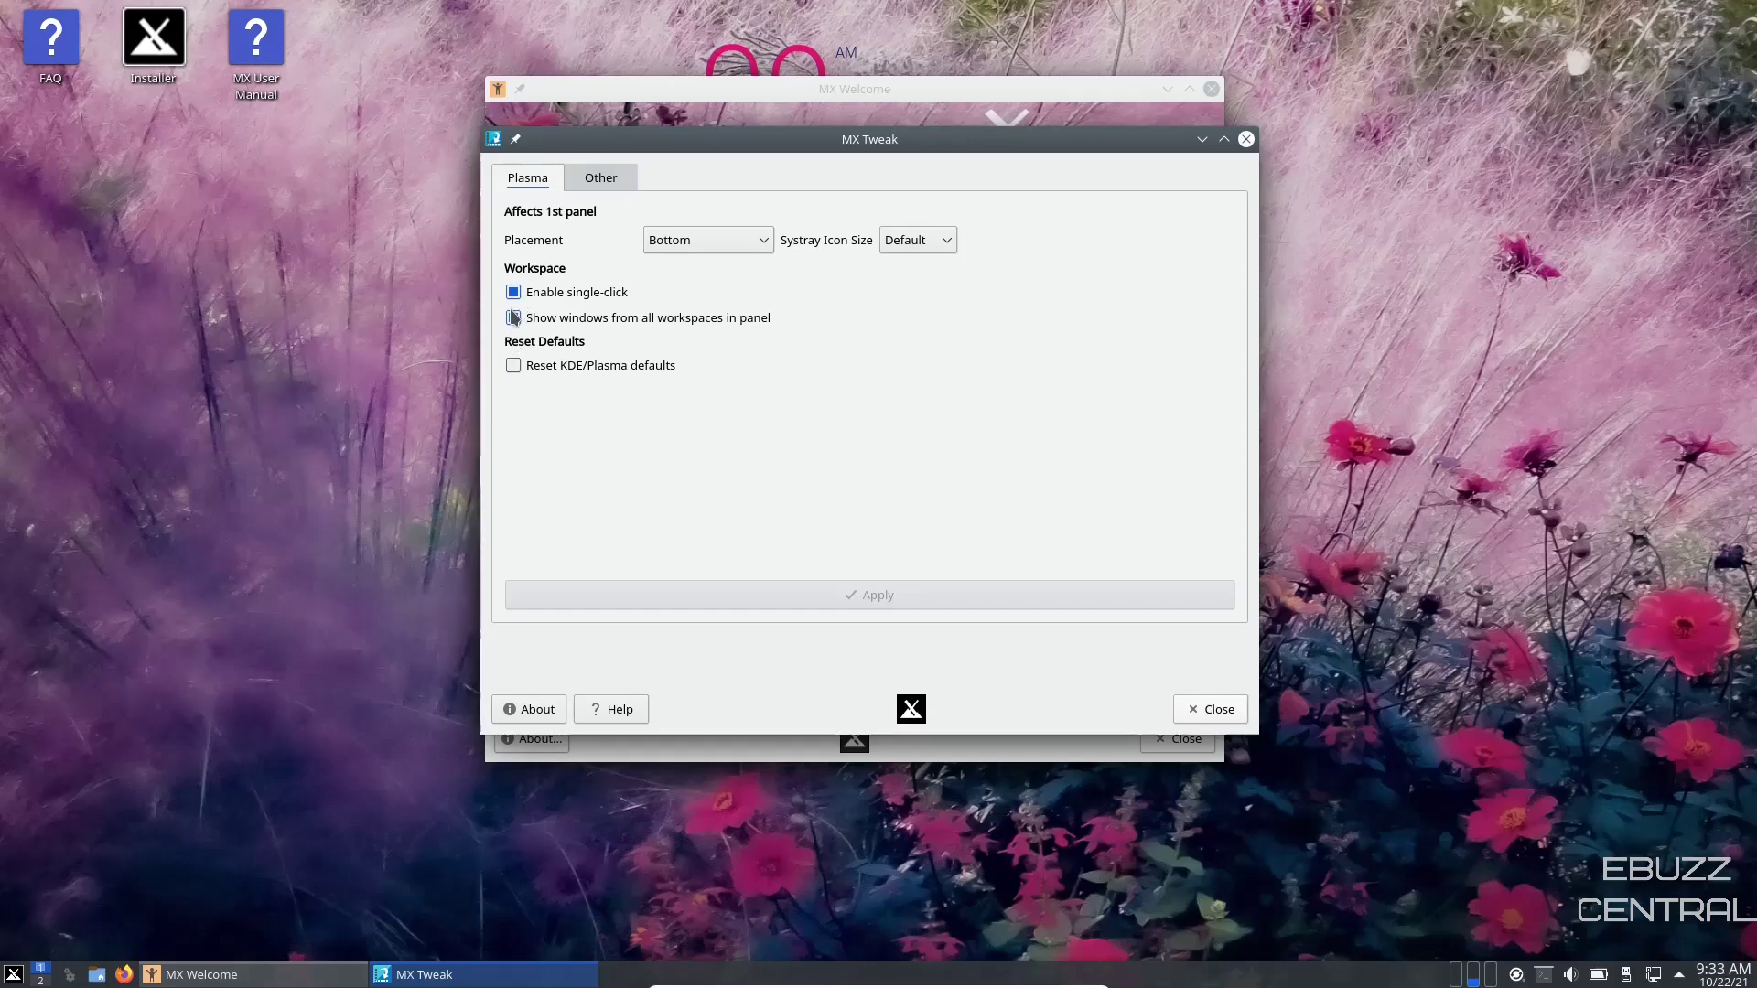
click(609, 183)
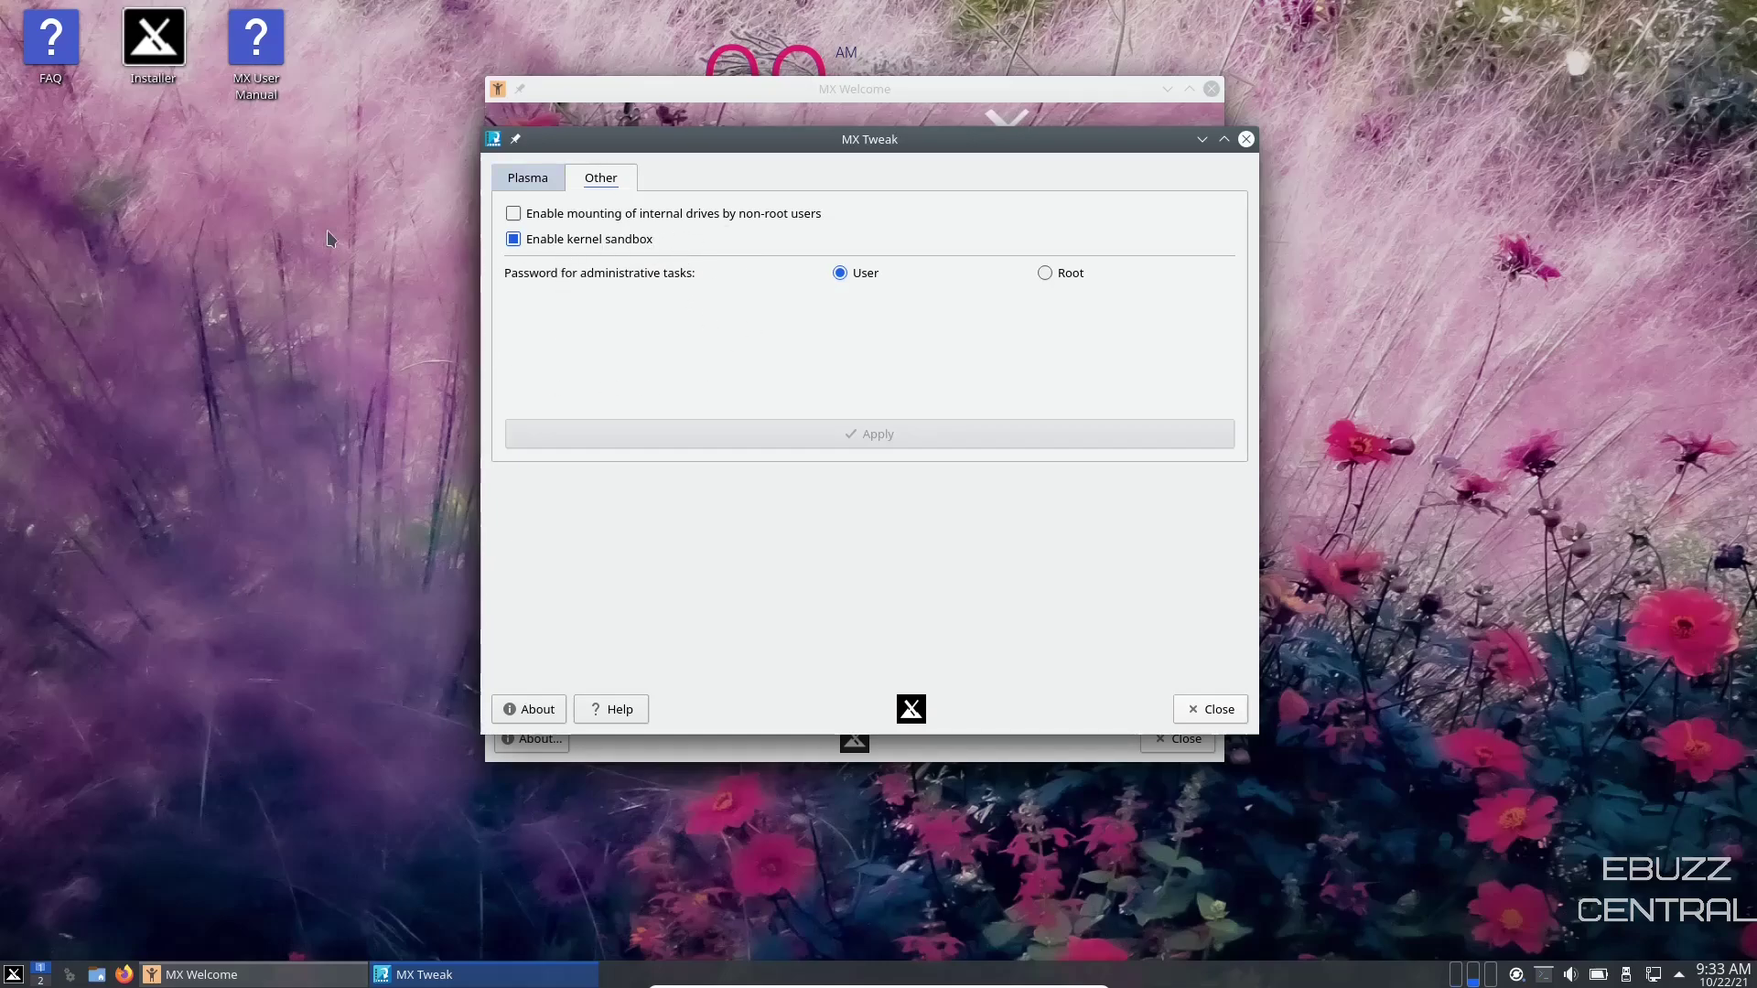
key(ctrl+Tab)
click(1188, 710)
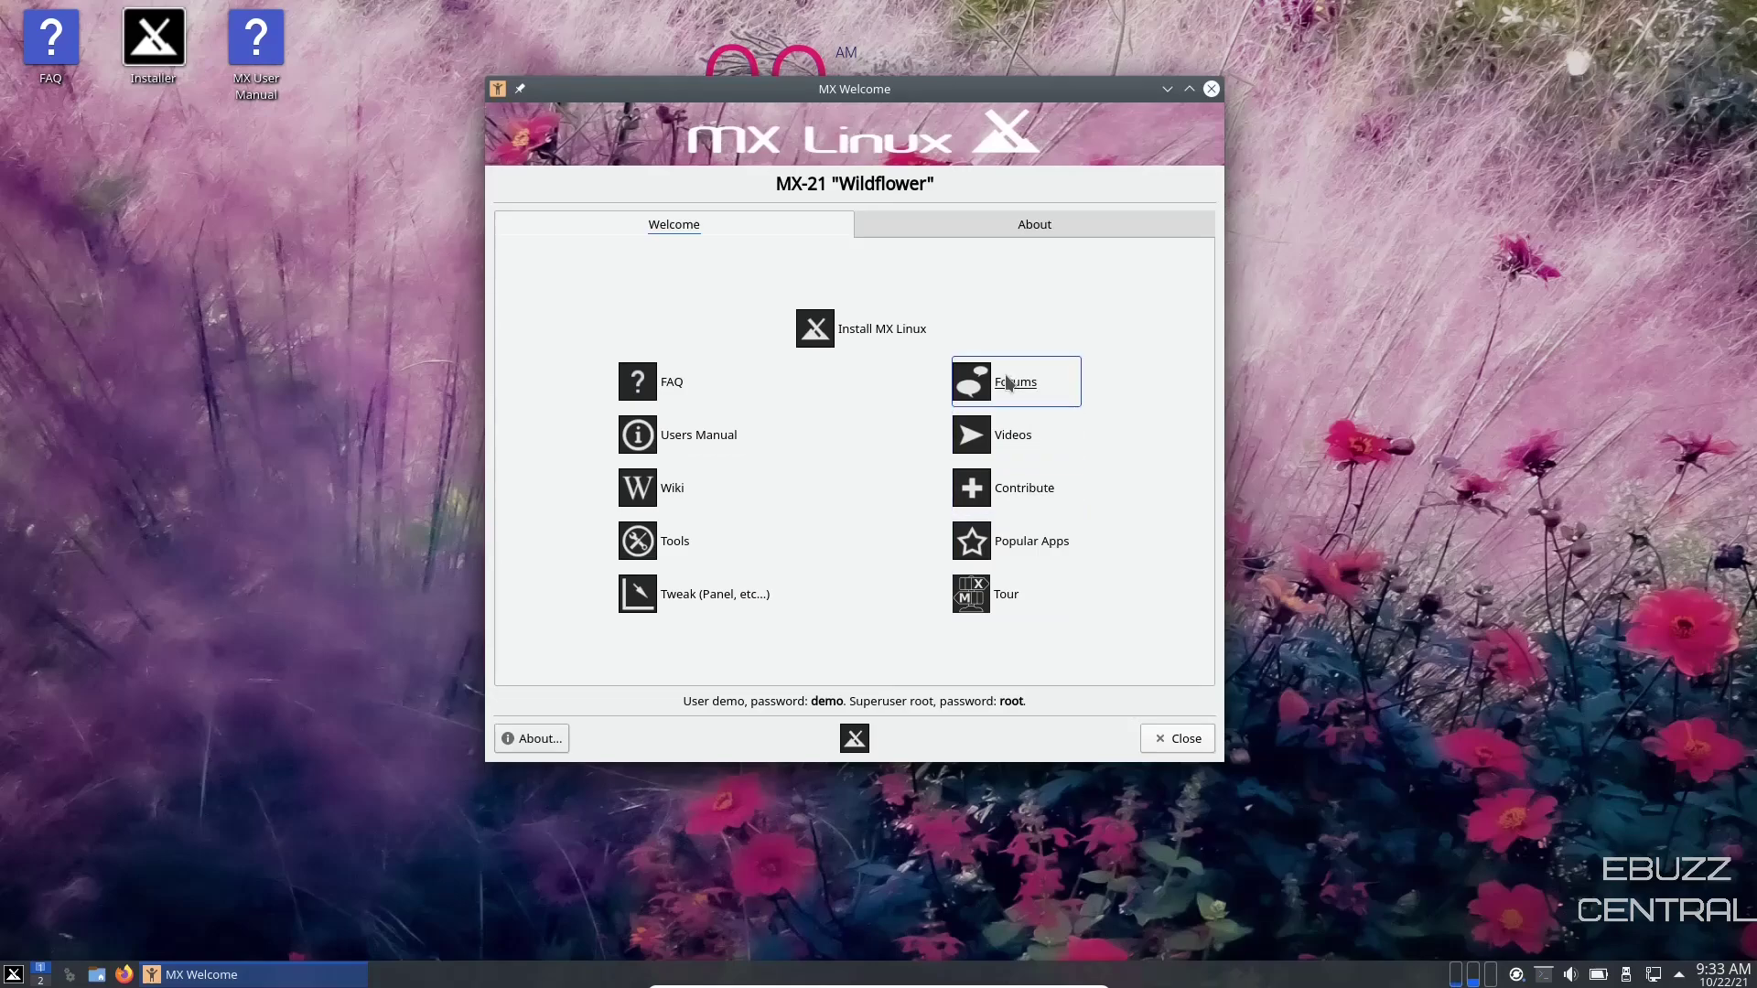
View the MX-21 / Debian 11.1 details on the About tab, then close MX Welcome.
click(1034, 224)
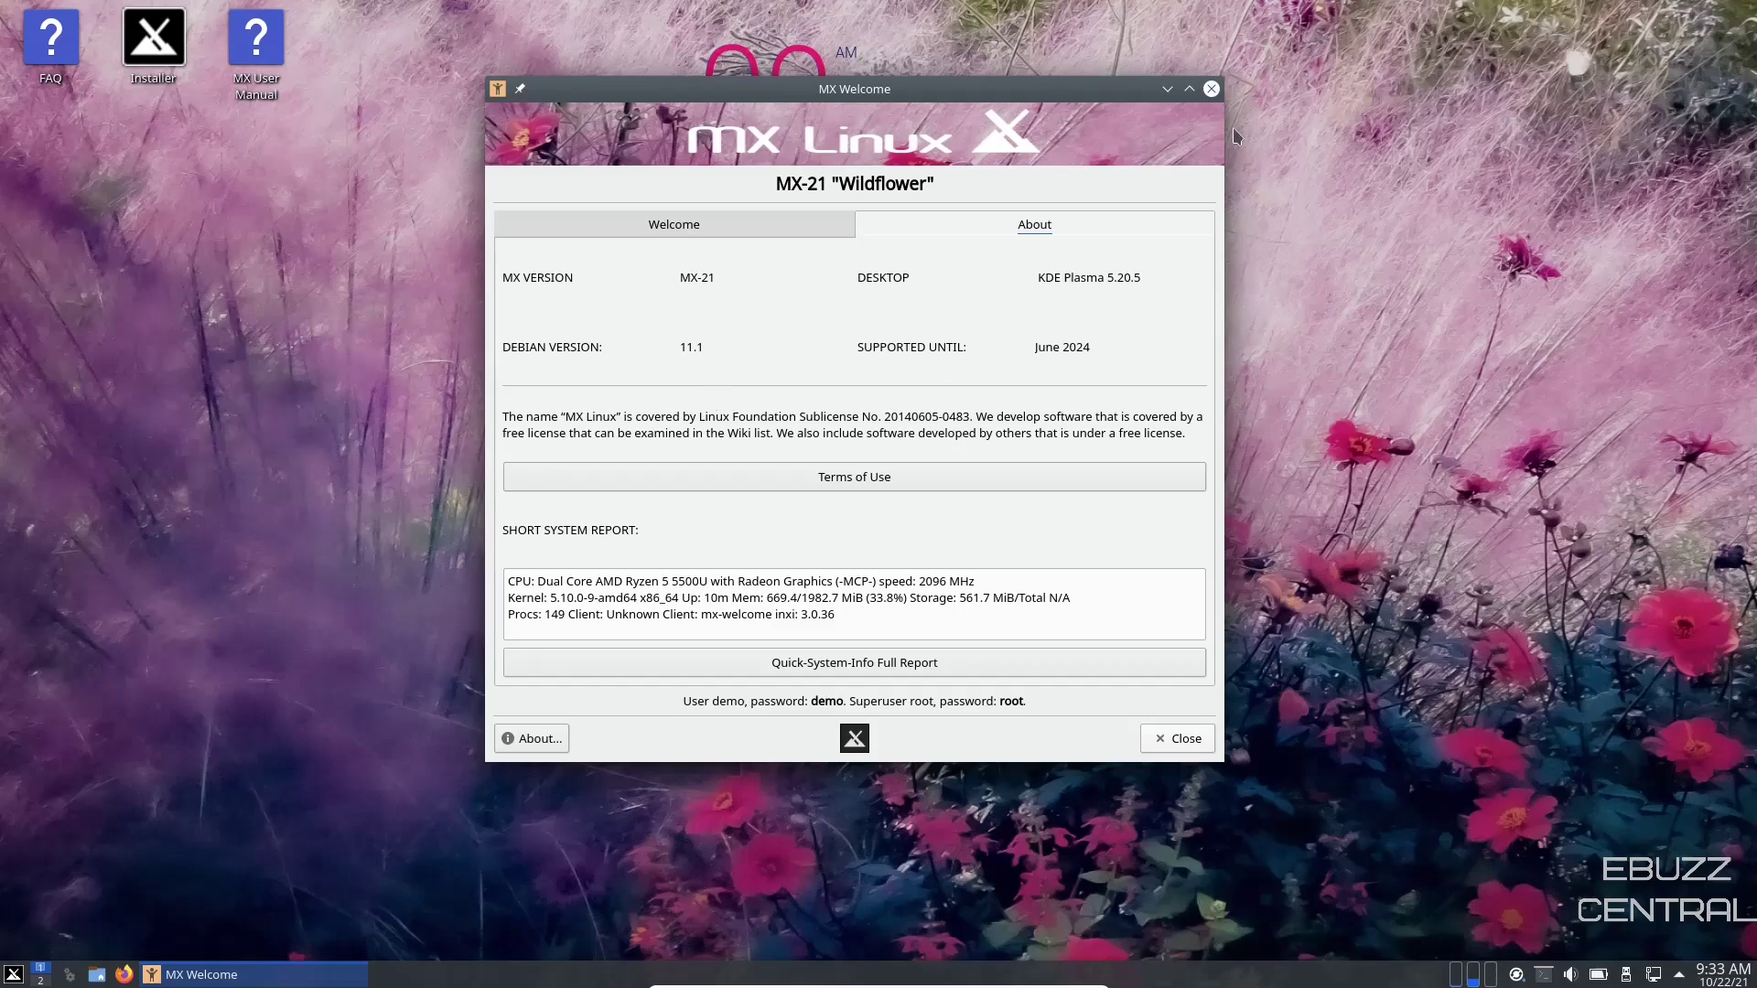
click(1210, 88)
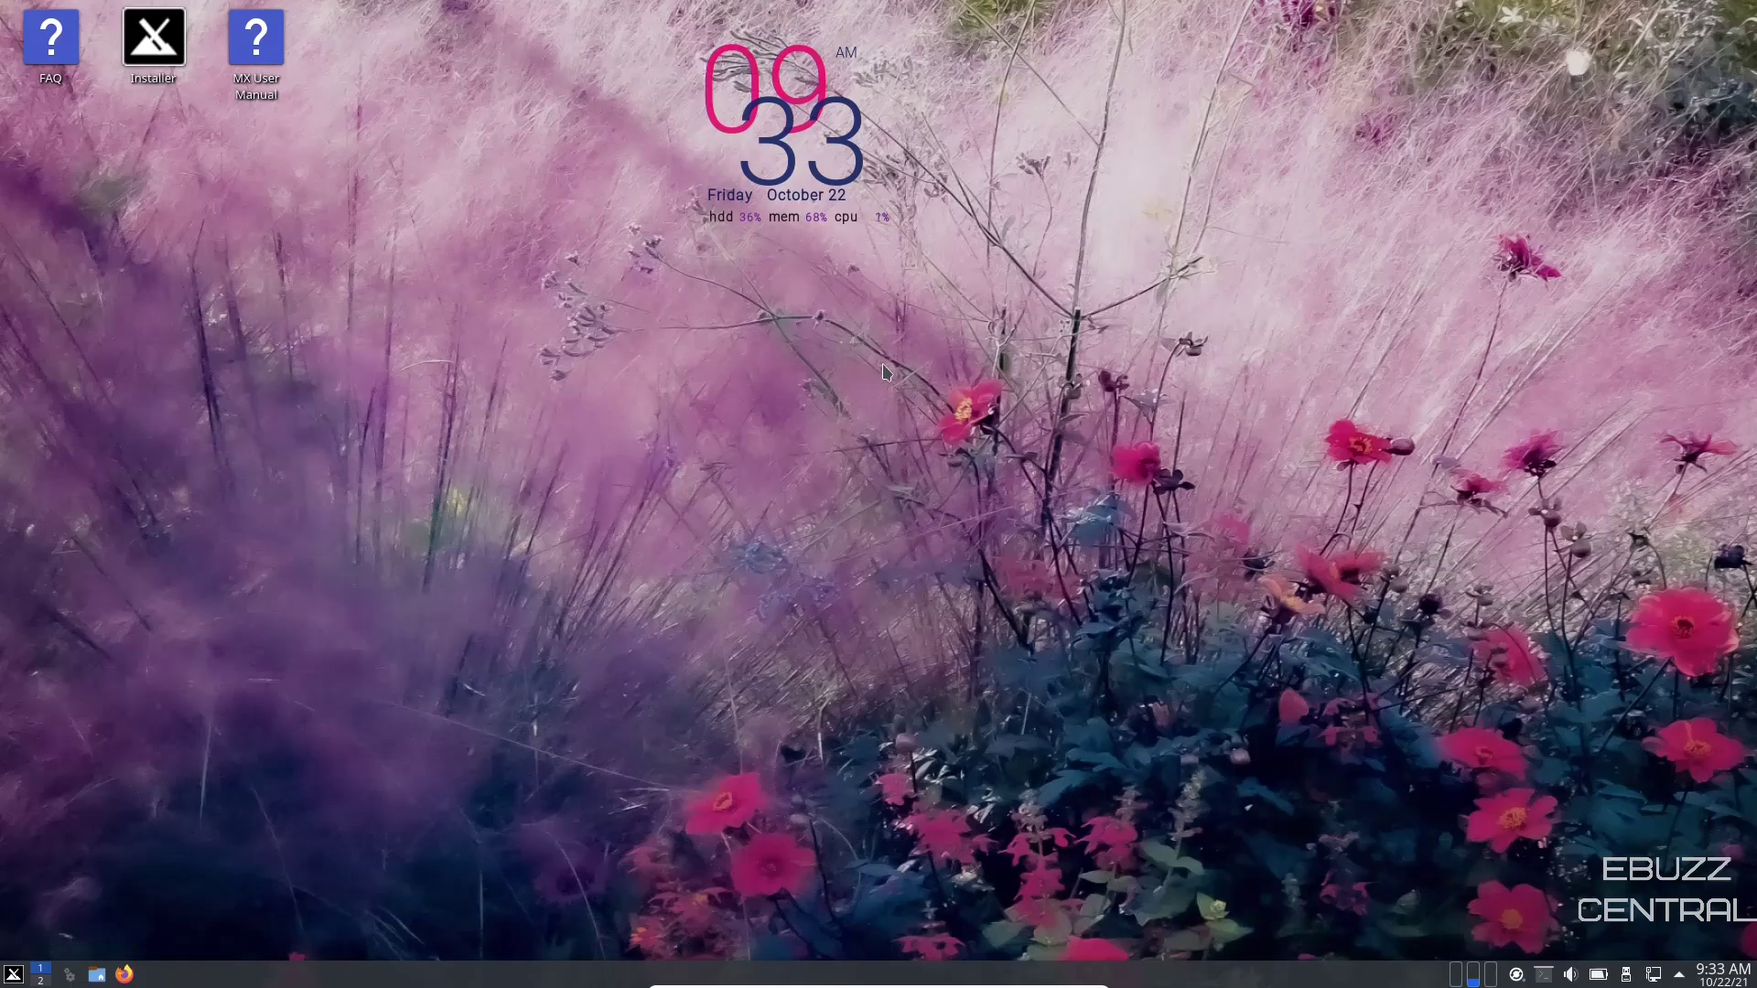
Open the desktop wallpaper settings, centre the window and enlarge it to show more wallpapers.
right_click(732, 440)
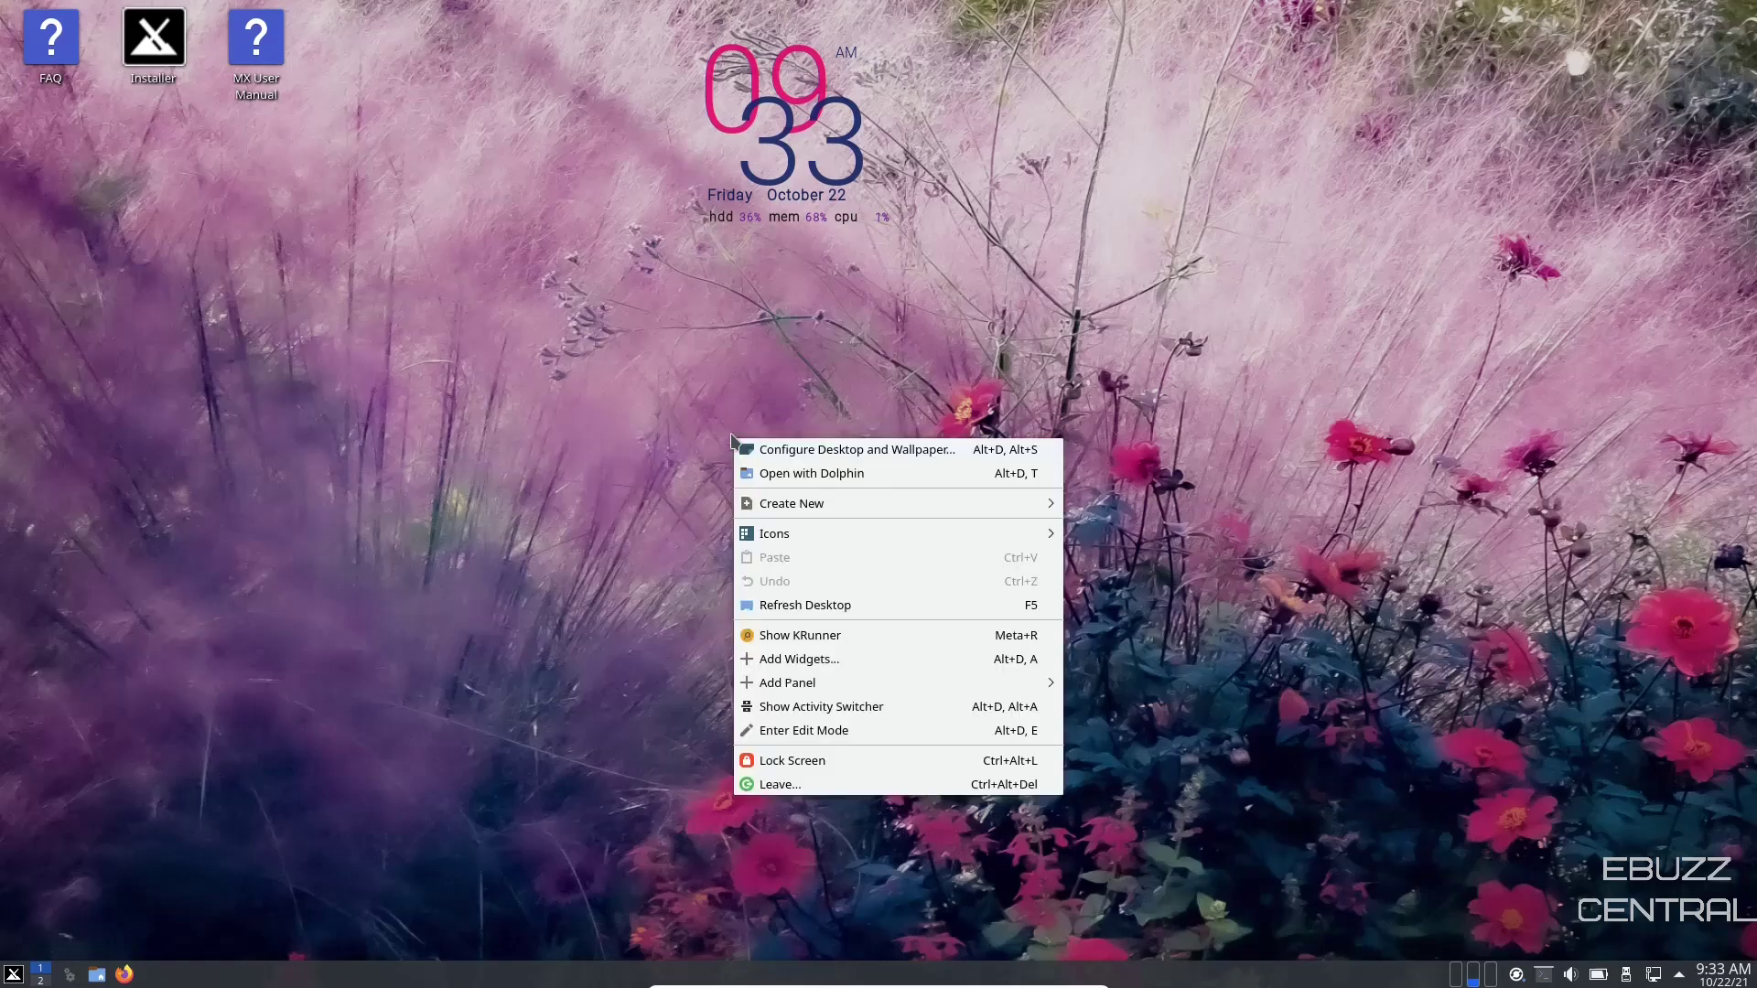
click(848, 451)
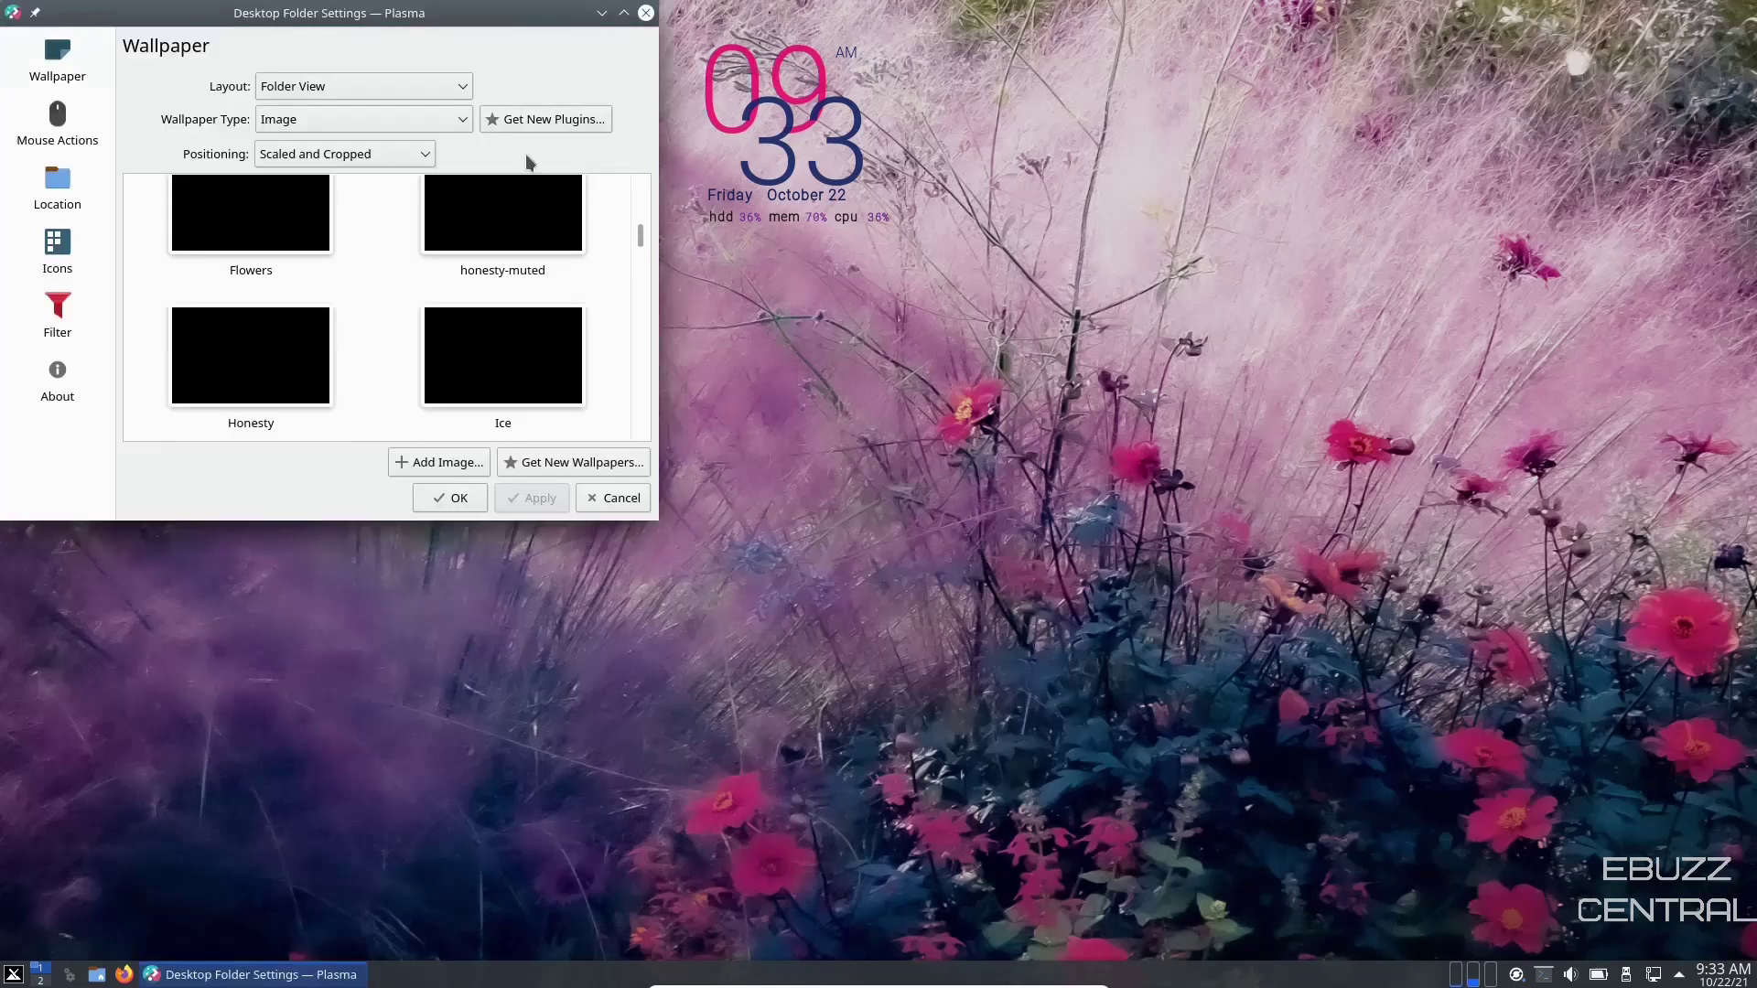
mouse_move(462, 20)
mouse_down()
mouse_move(752, 124)
mouse_move(1067, 199)
mouse_up()
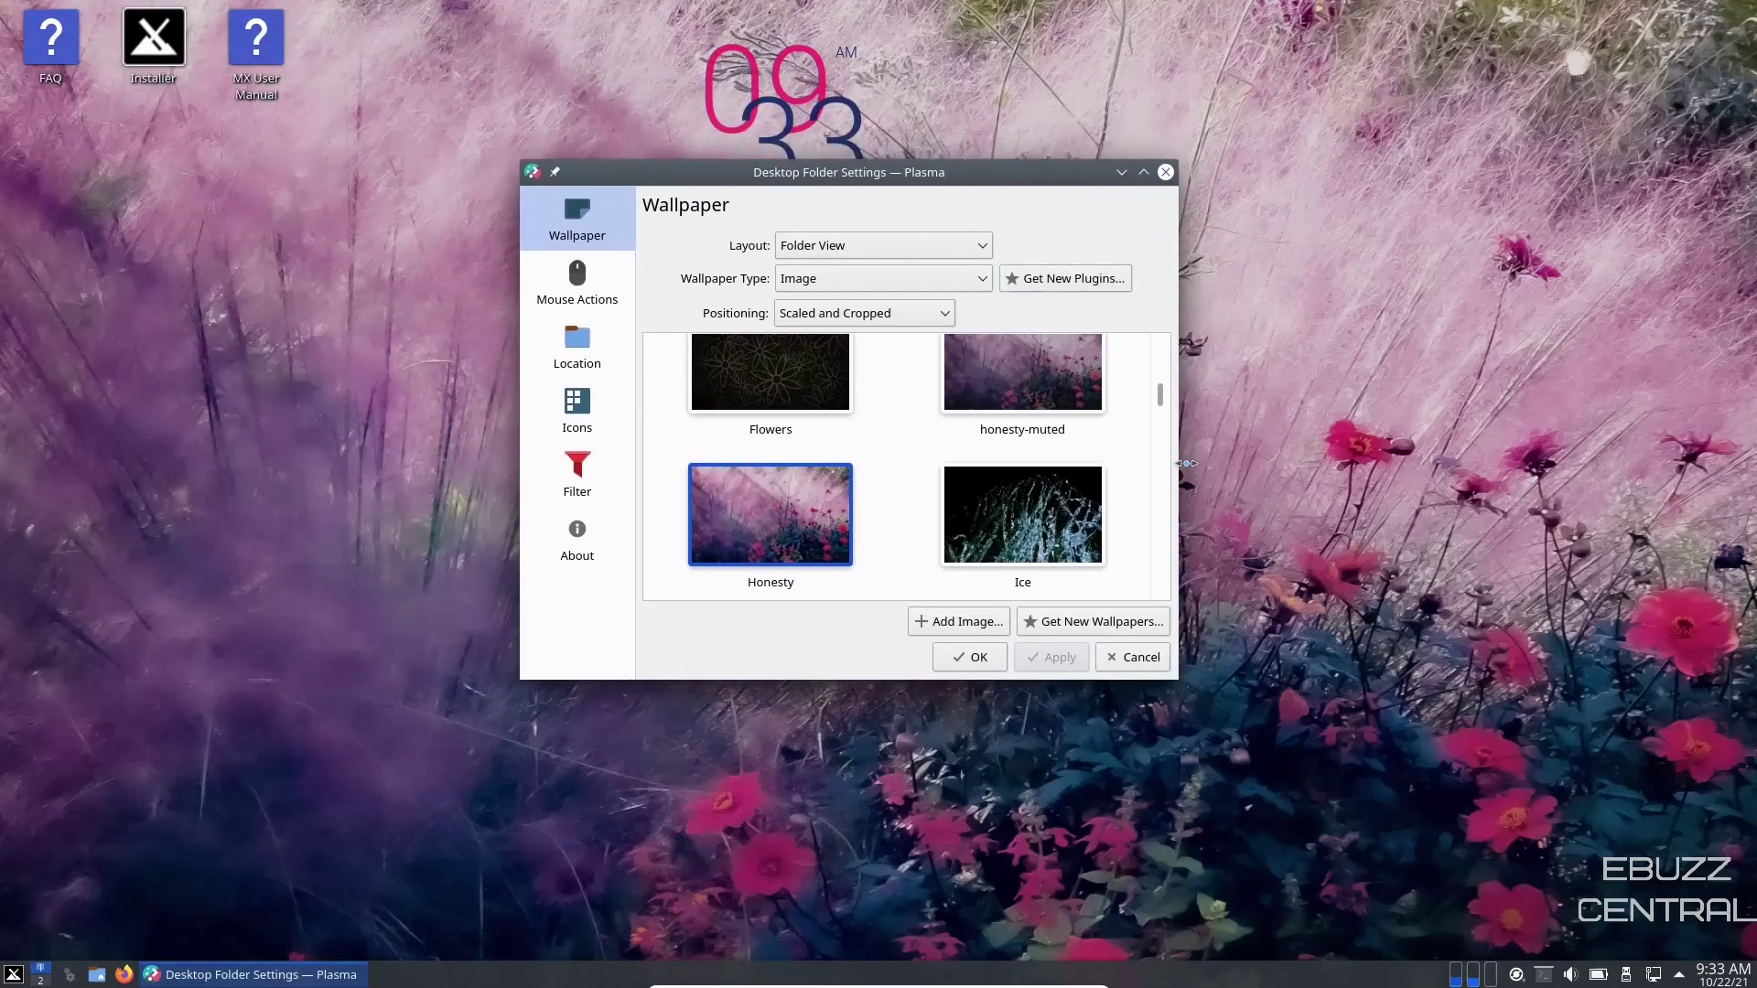
drag(1290, 795, 1548, 984)
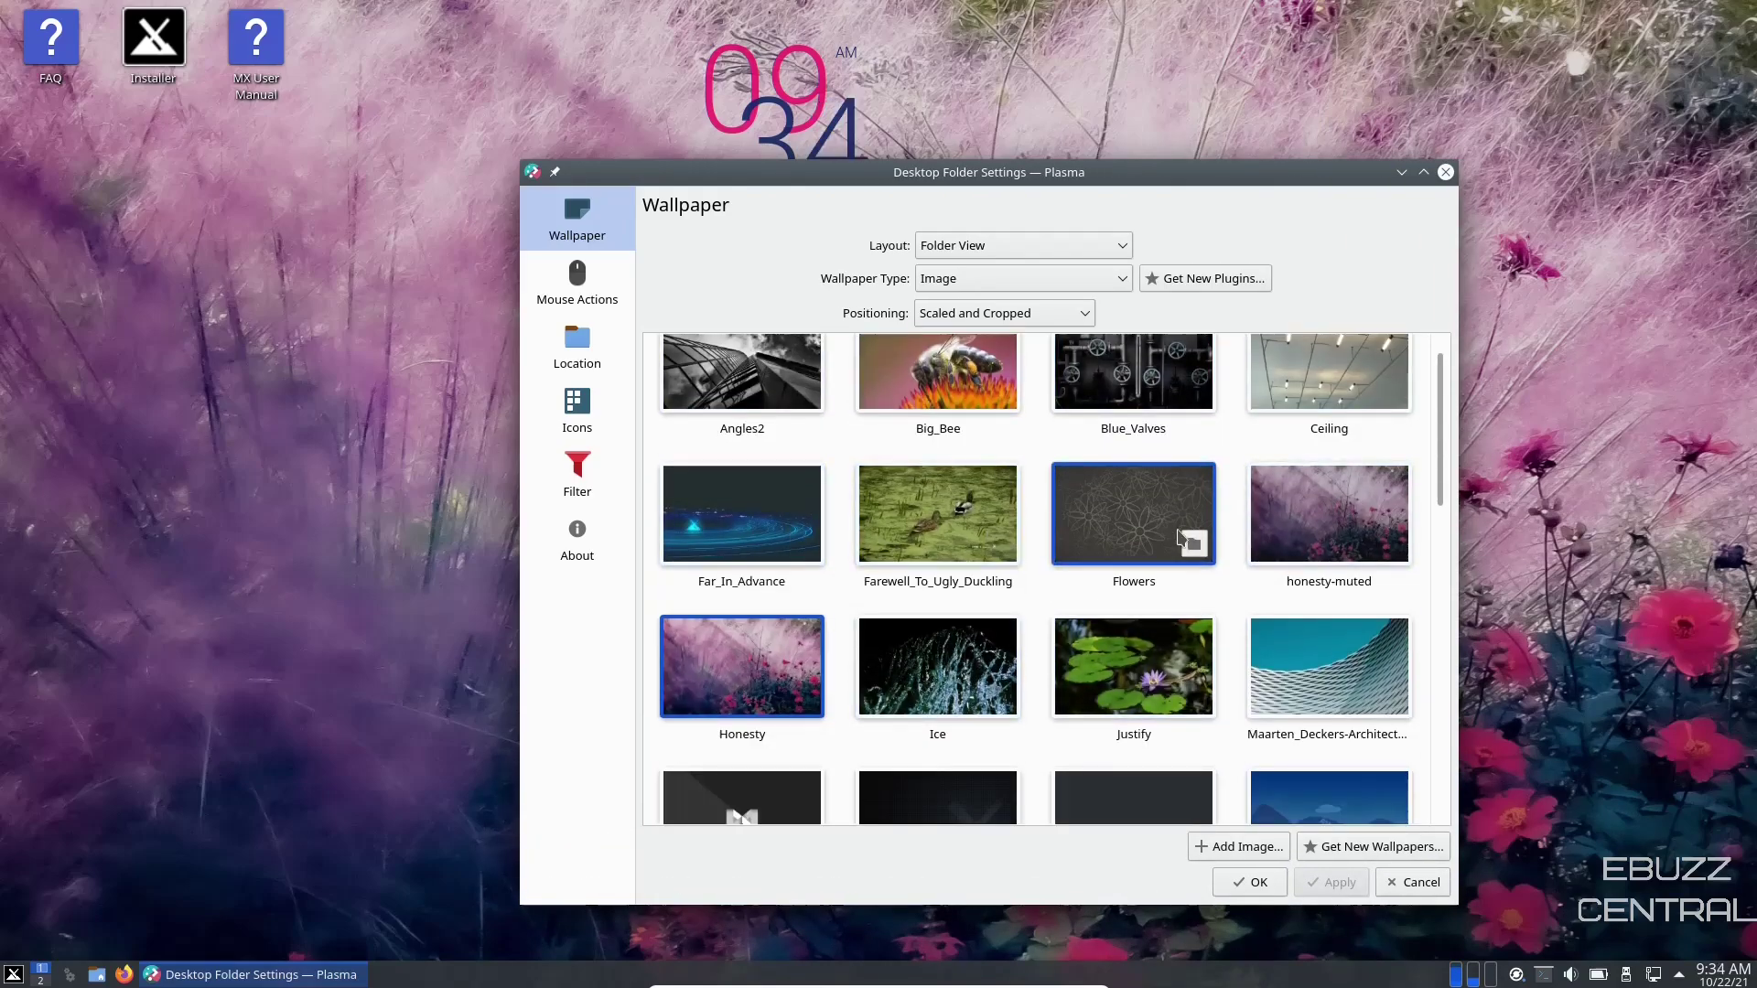
Apply the Saint-Die_Cathedral wallpaper to the desktop.
scroll(1162, 542, down, 2)
scroll(1162, 542, down, 3)
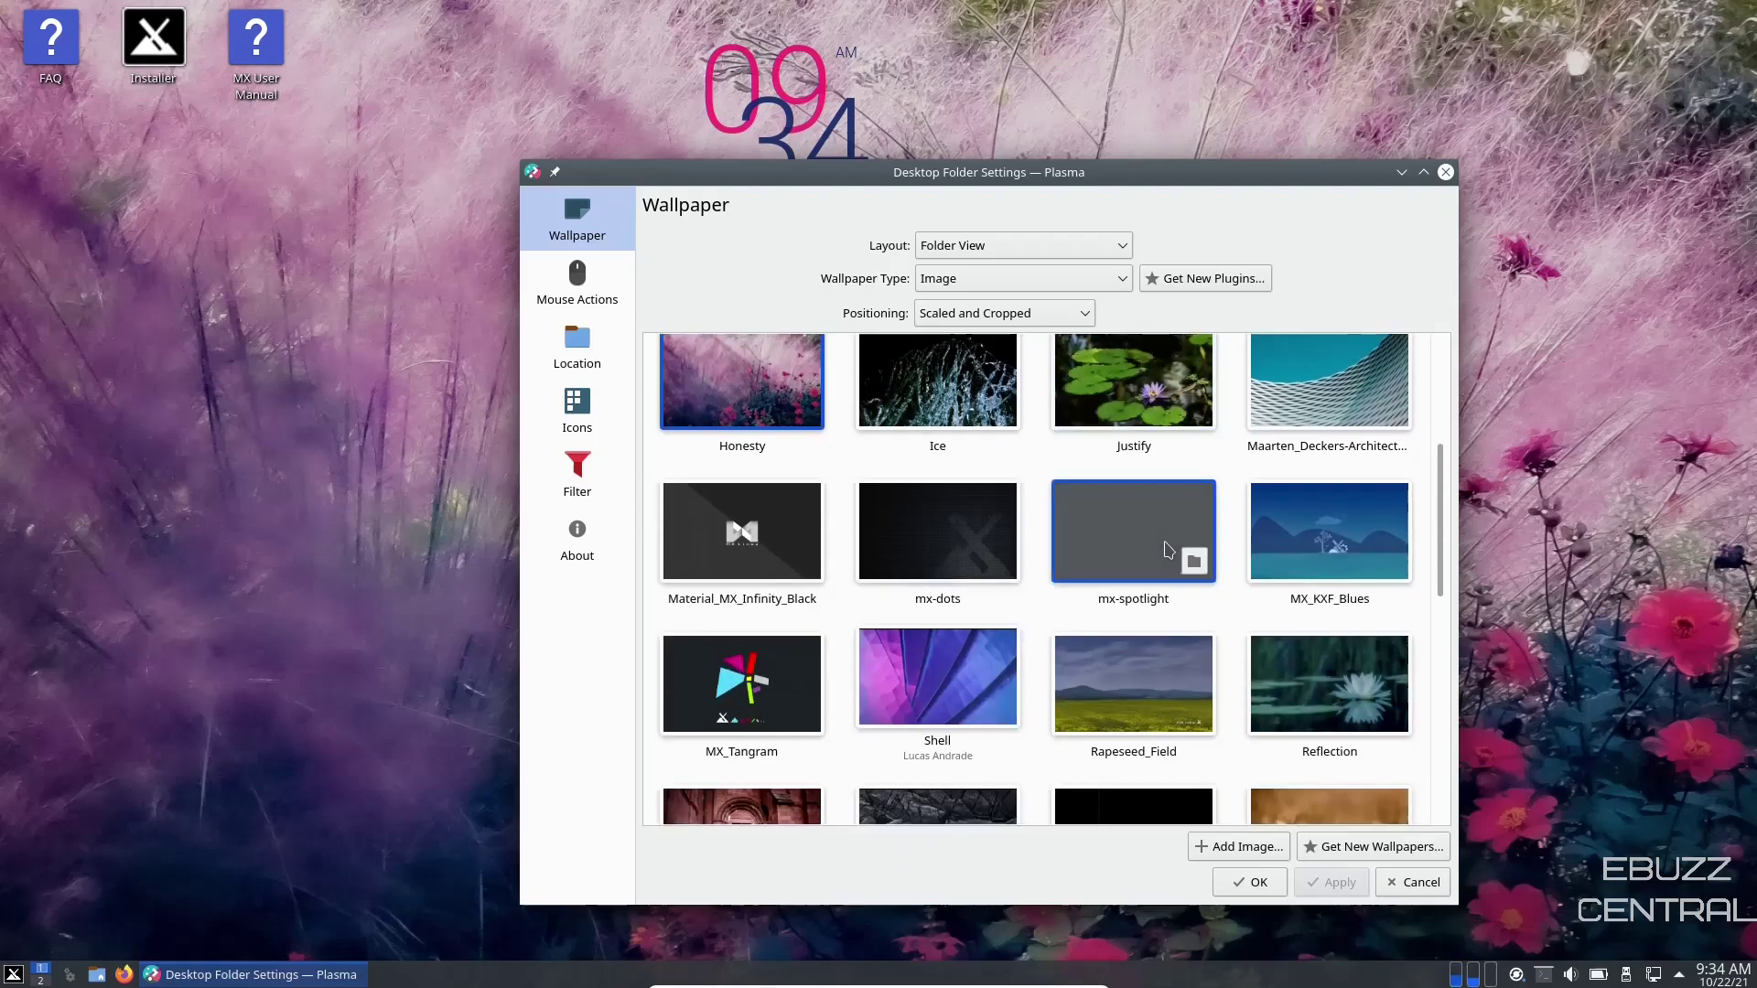
scroll(1164, 548, down, 1)
scroll(1164, 549, down, 1)
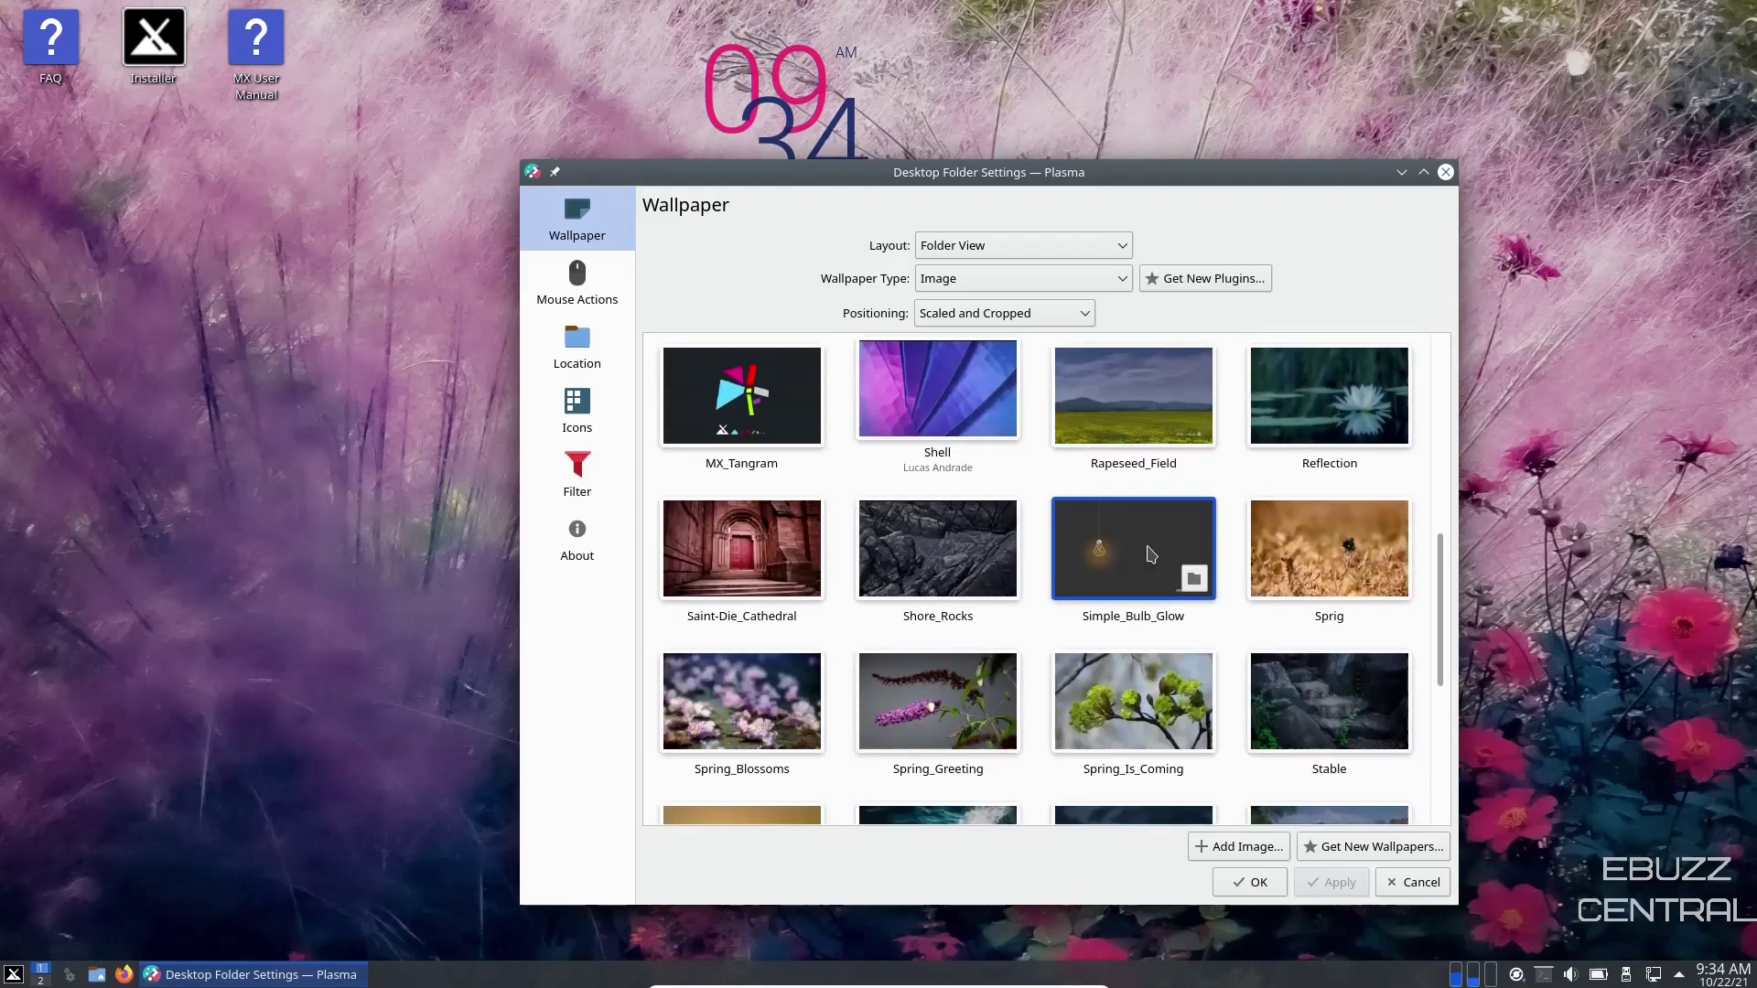
click(756, 560)
click(1331, 882)
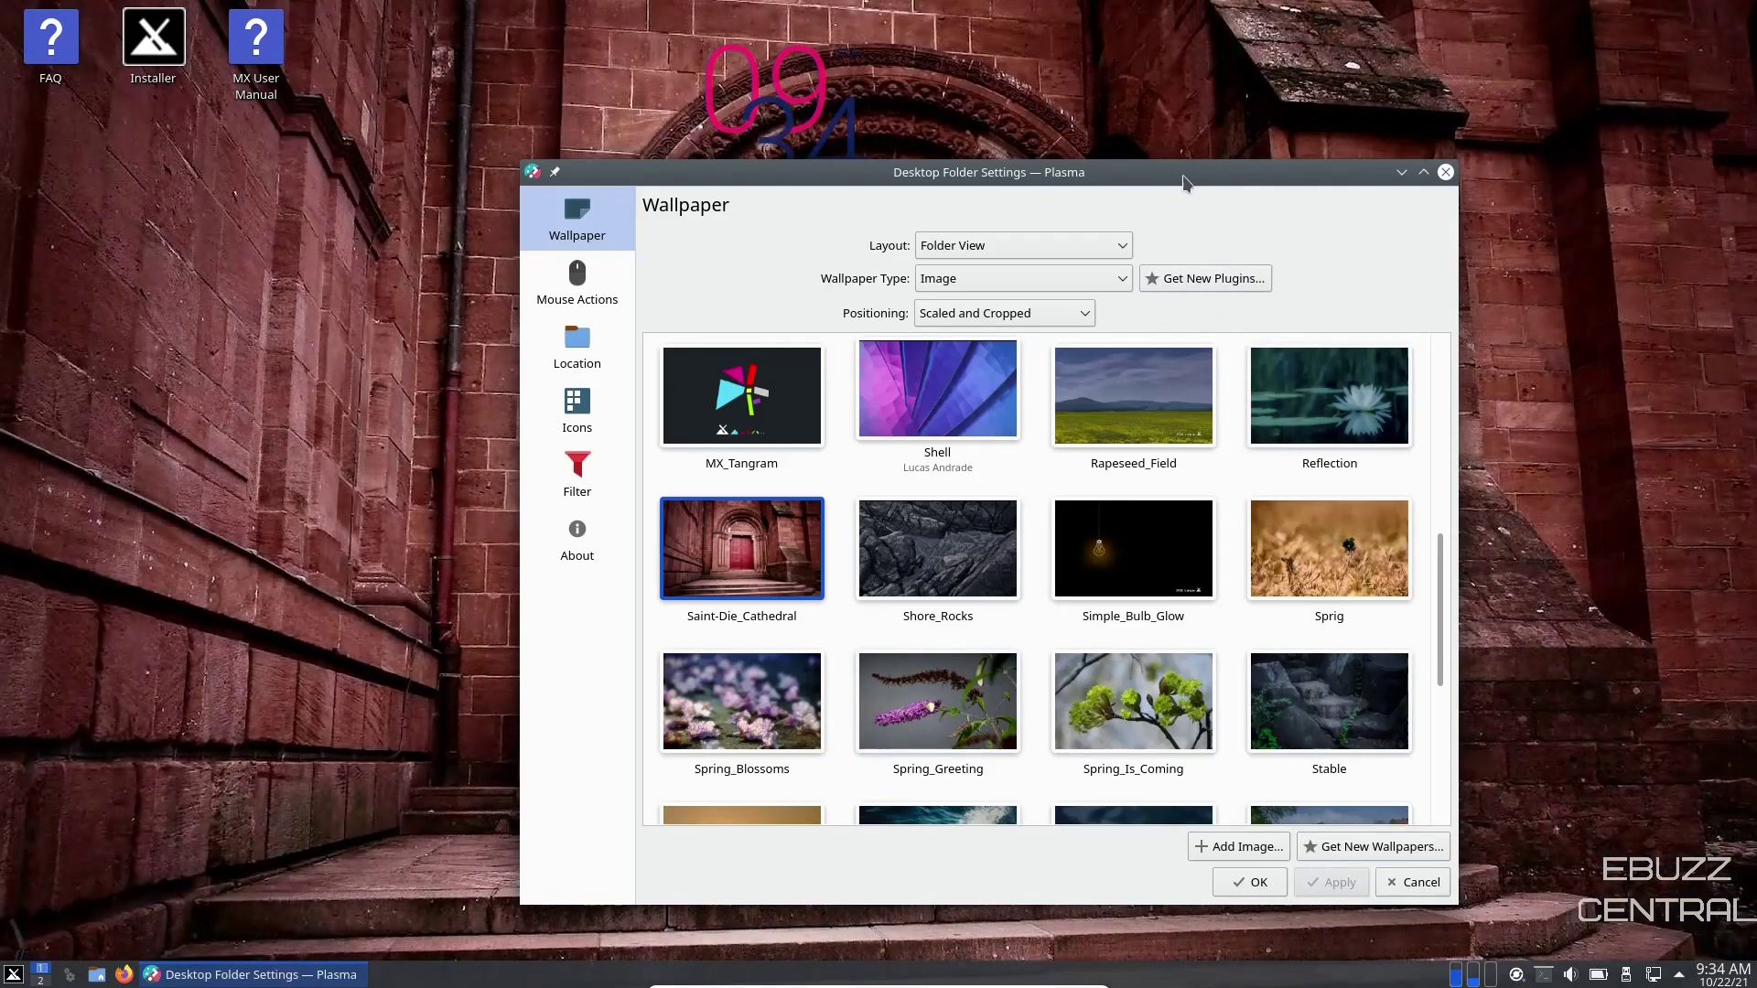
mouse_move(1186, 179)
mouse_down()
mouse_move(1118, 194)
mouse_move(1115, 154)
mouse_up()
Apply the mx-dots wallpaper as the desktop background.
scroll(1080, 526, up, 1)
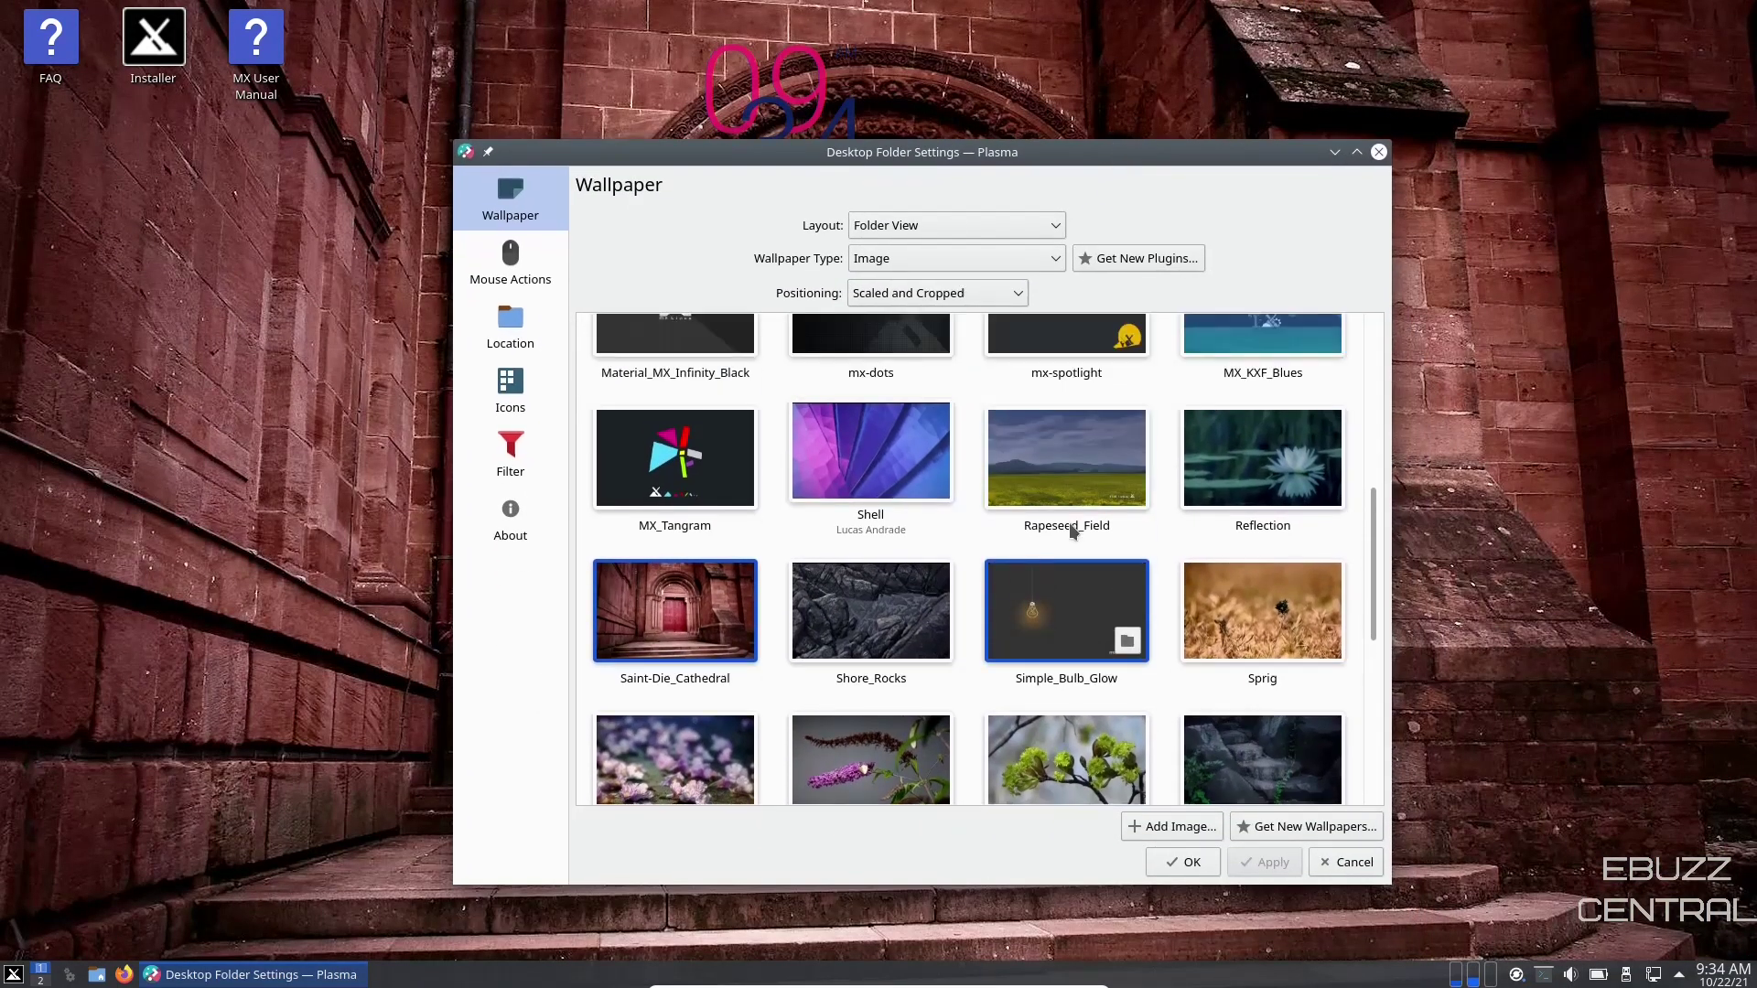
scroll(1082, 522, up, 1)
scroll(1083, 520, up, 1)
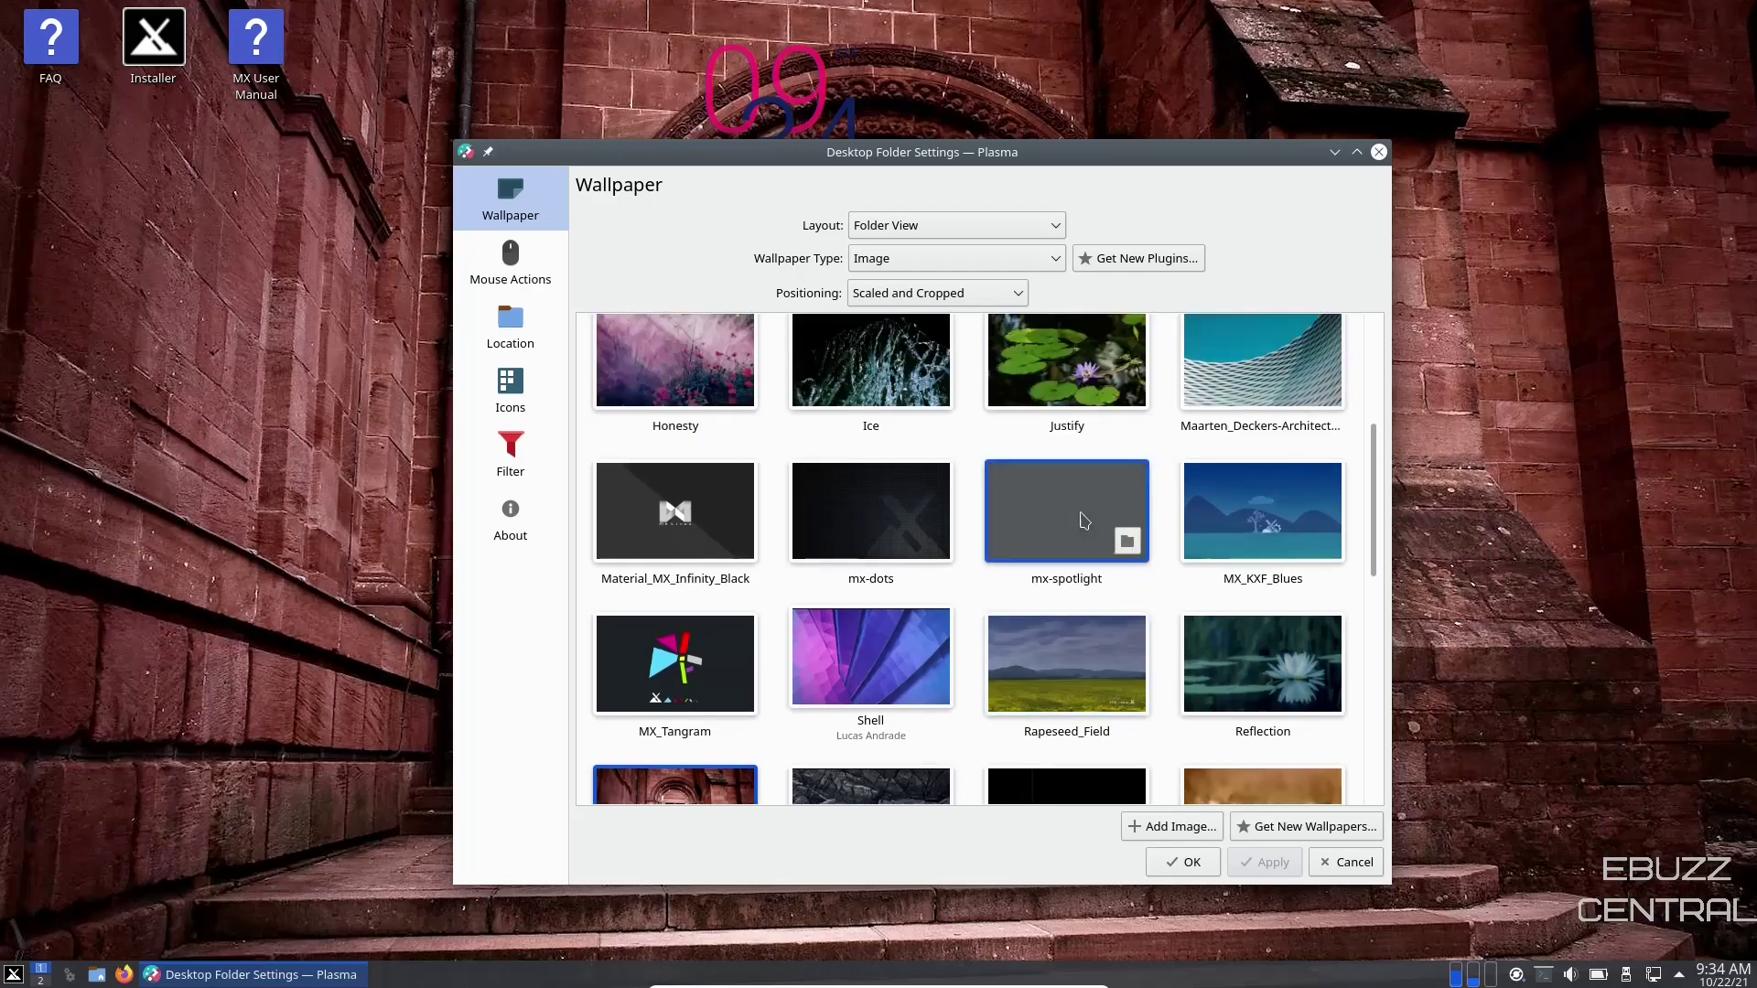
click(847, 512)
click(1276, 863)
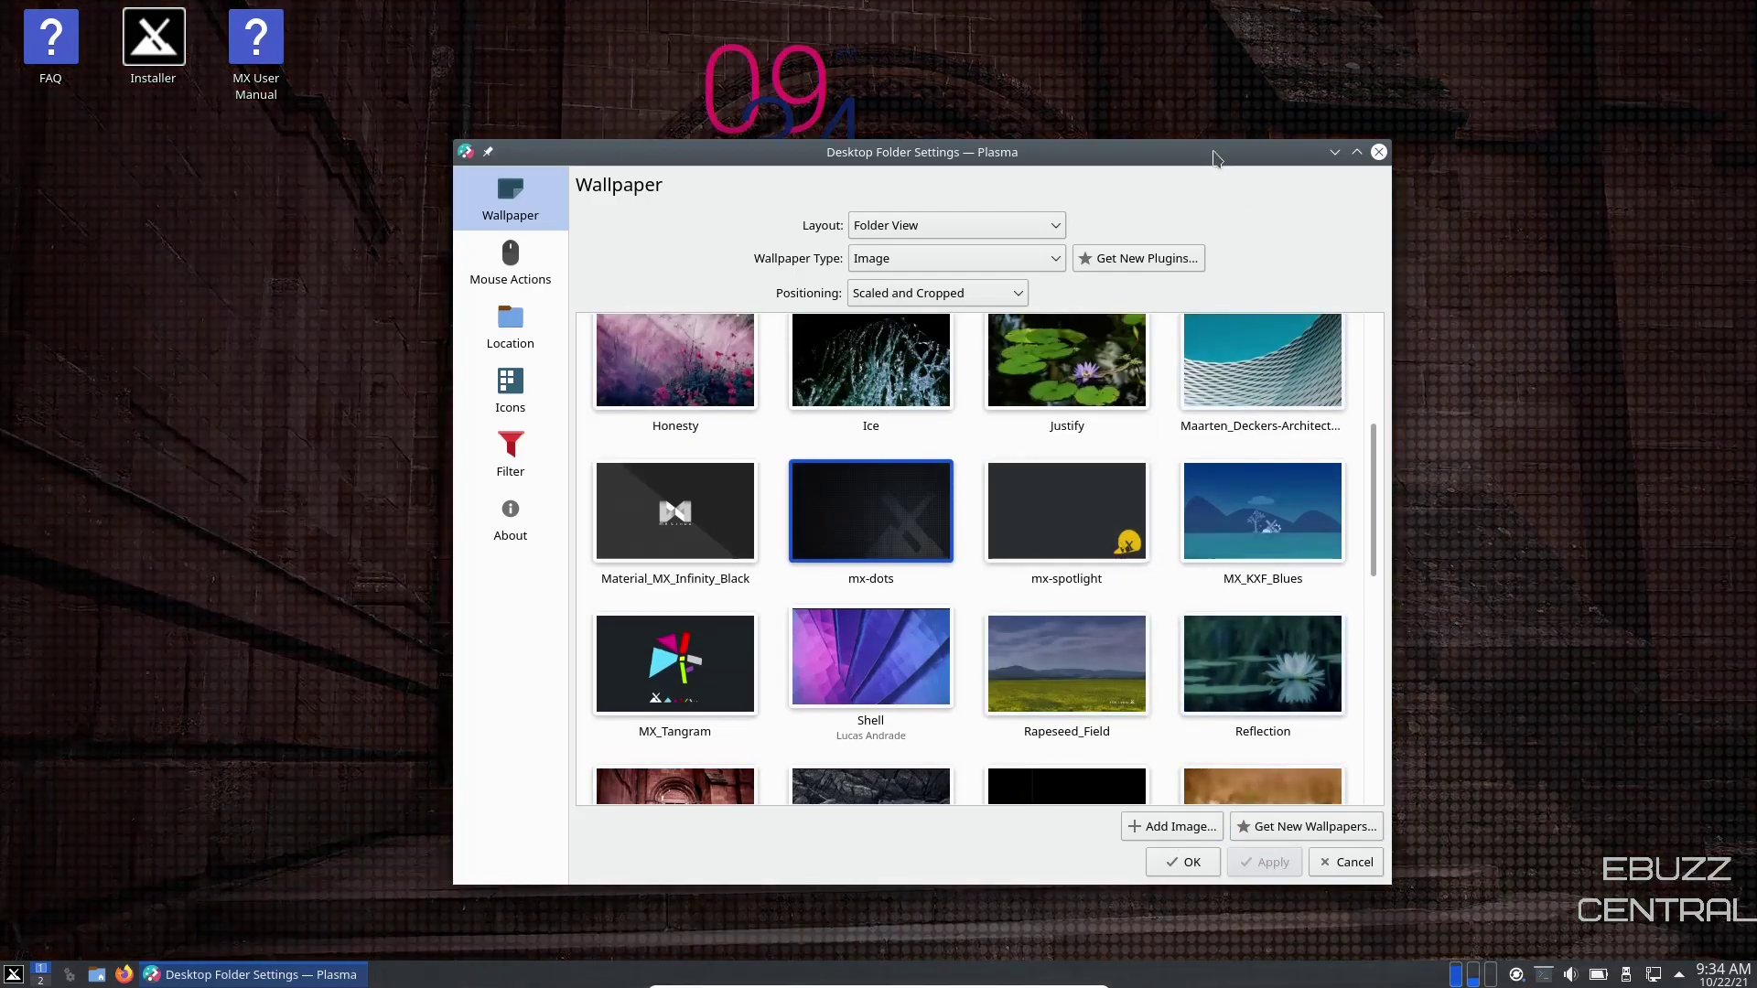
mouse_move(1176, 224)
mouse_down()
mouse_move(1366, 695)
mouse_move(1316, 929)
mouse_move(1275, 299)
mouse_up()
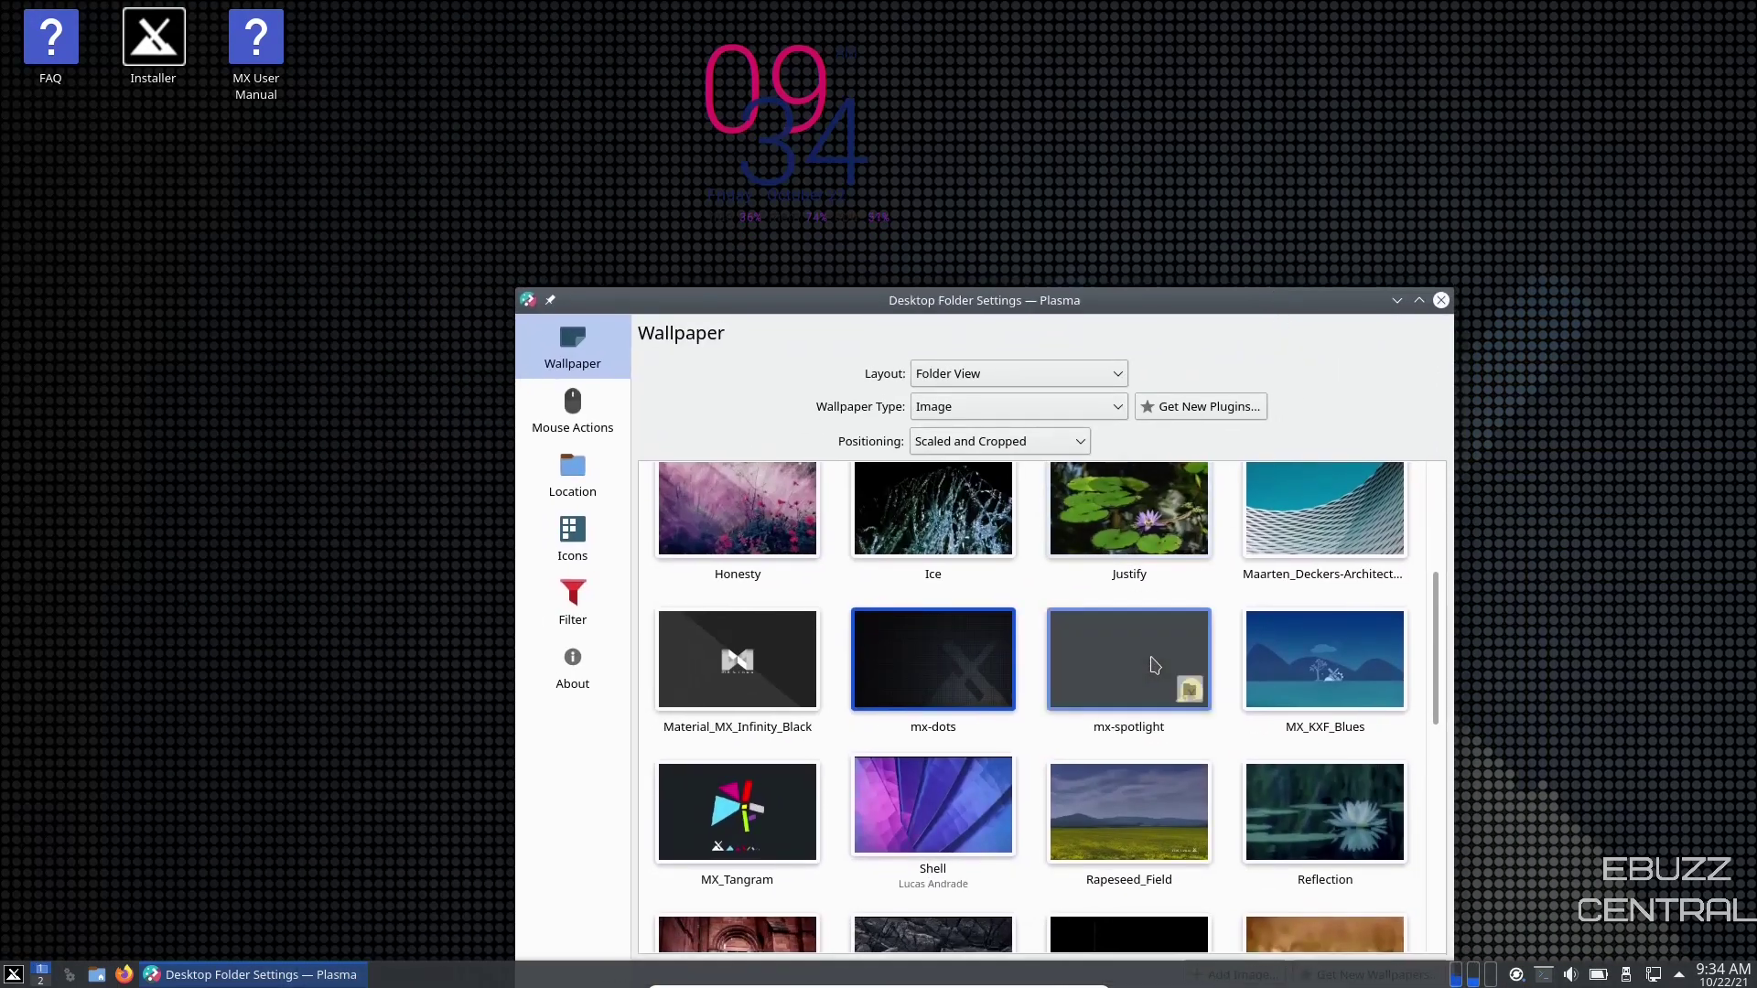
Apply the Flowers wallpaper as the desktop background.
scroll(1155, 665, up, 2)
click(1128, 508)
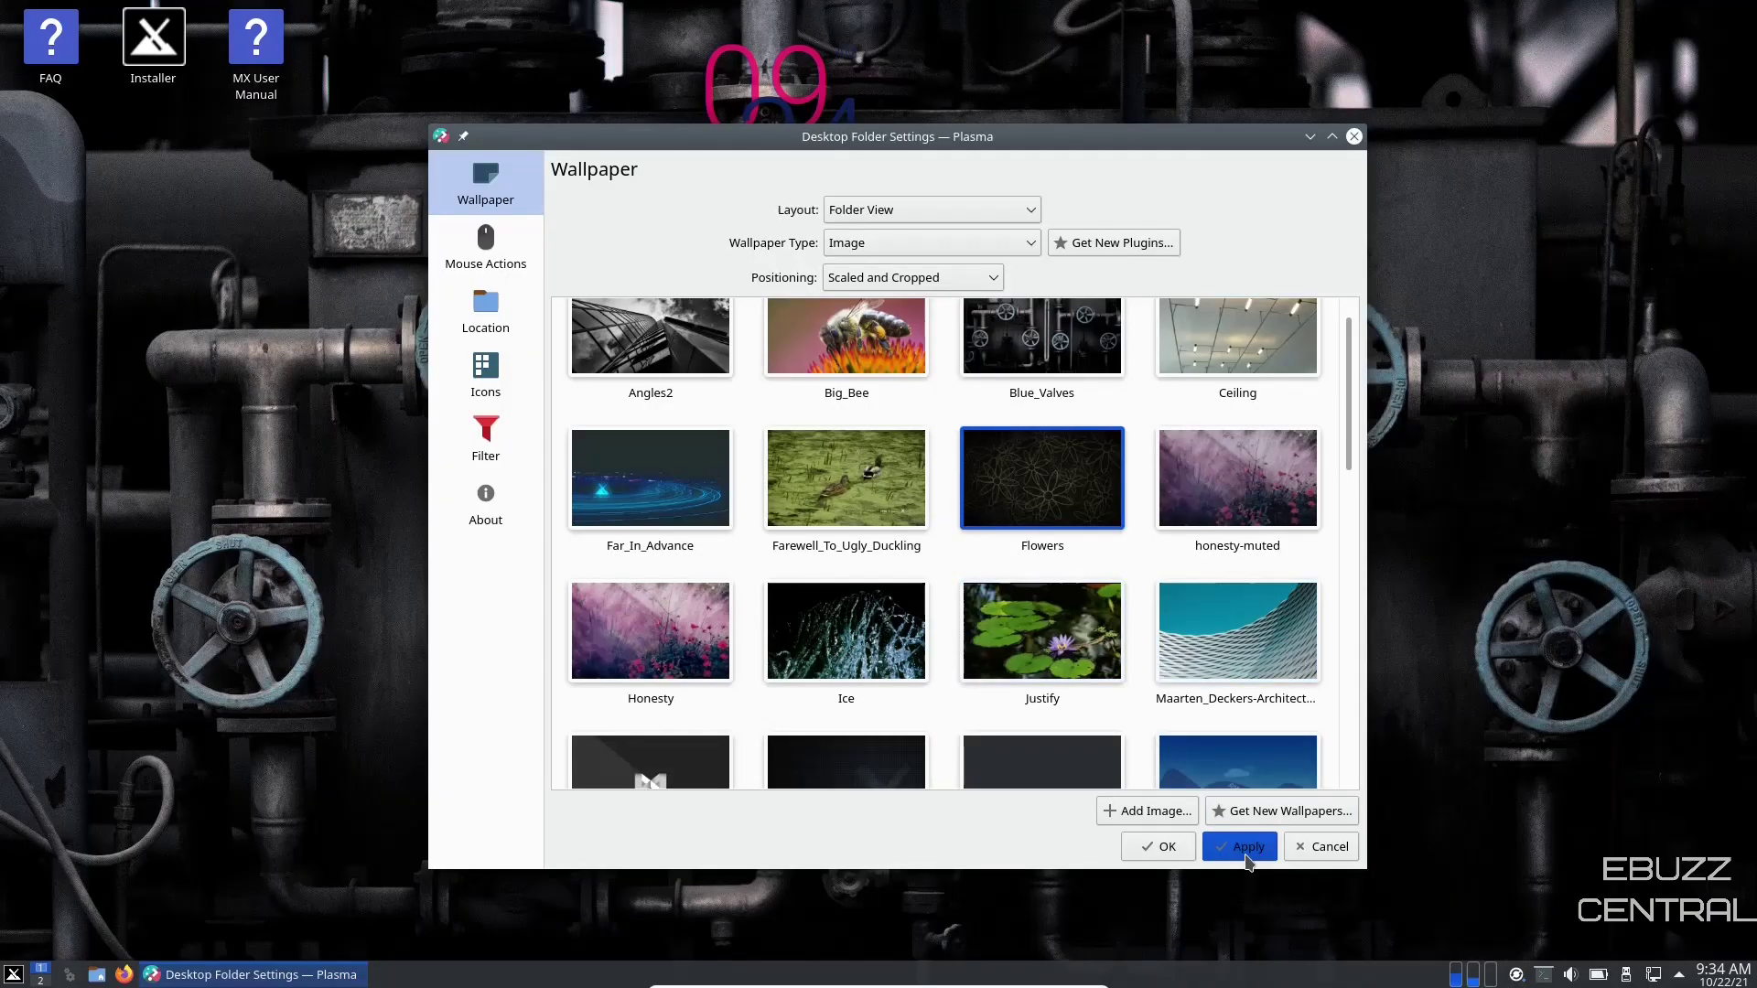
click(1246, 851)
drag(1039, 139, 1134, 459)
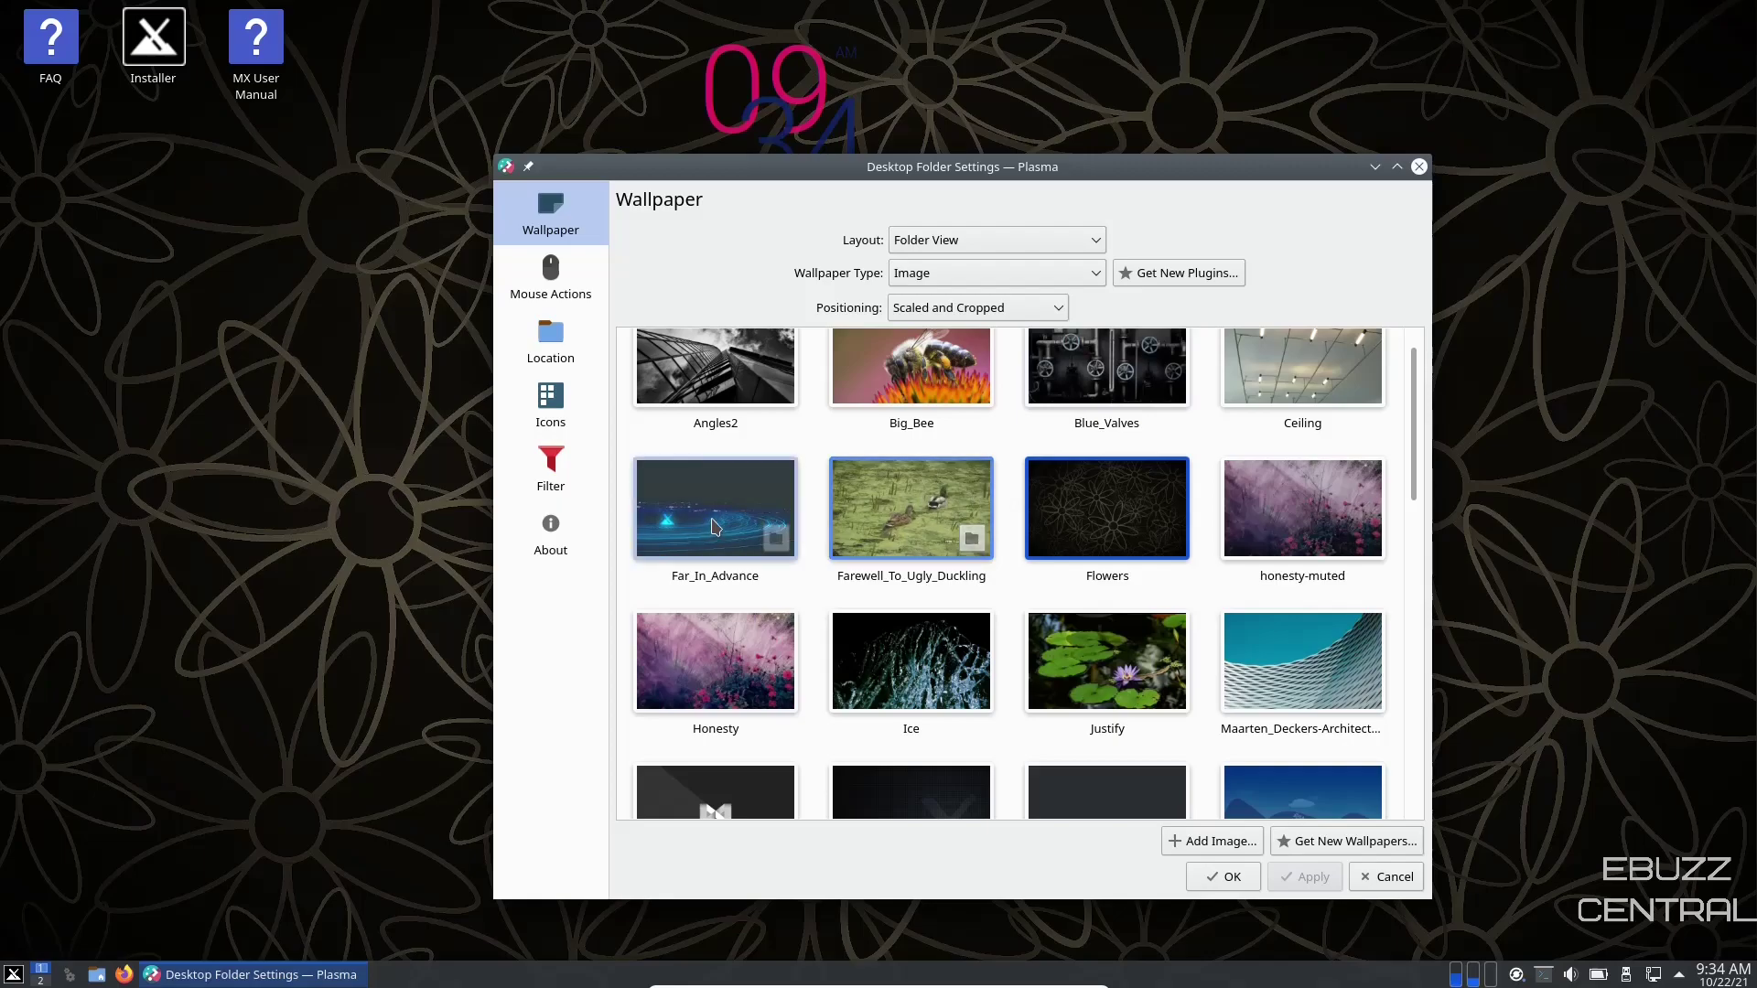
Apply Far_In_Advance as the wallpaper and close the settings window.
click(715, 508)
click(1312, 879)
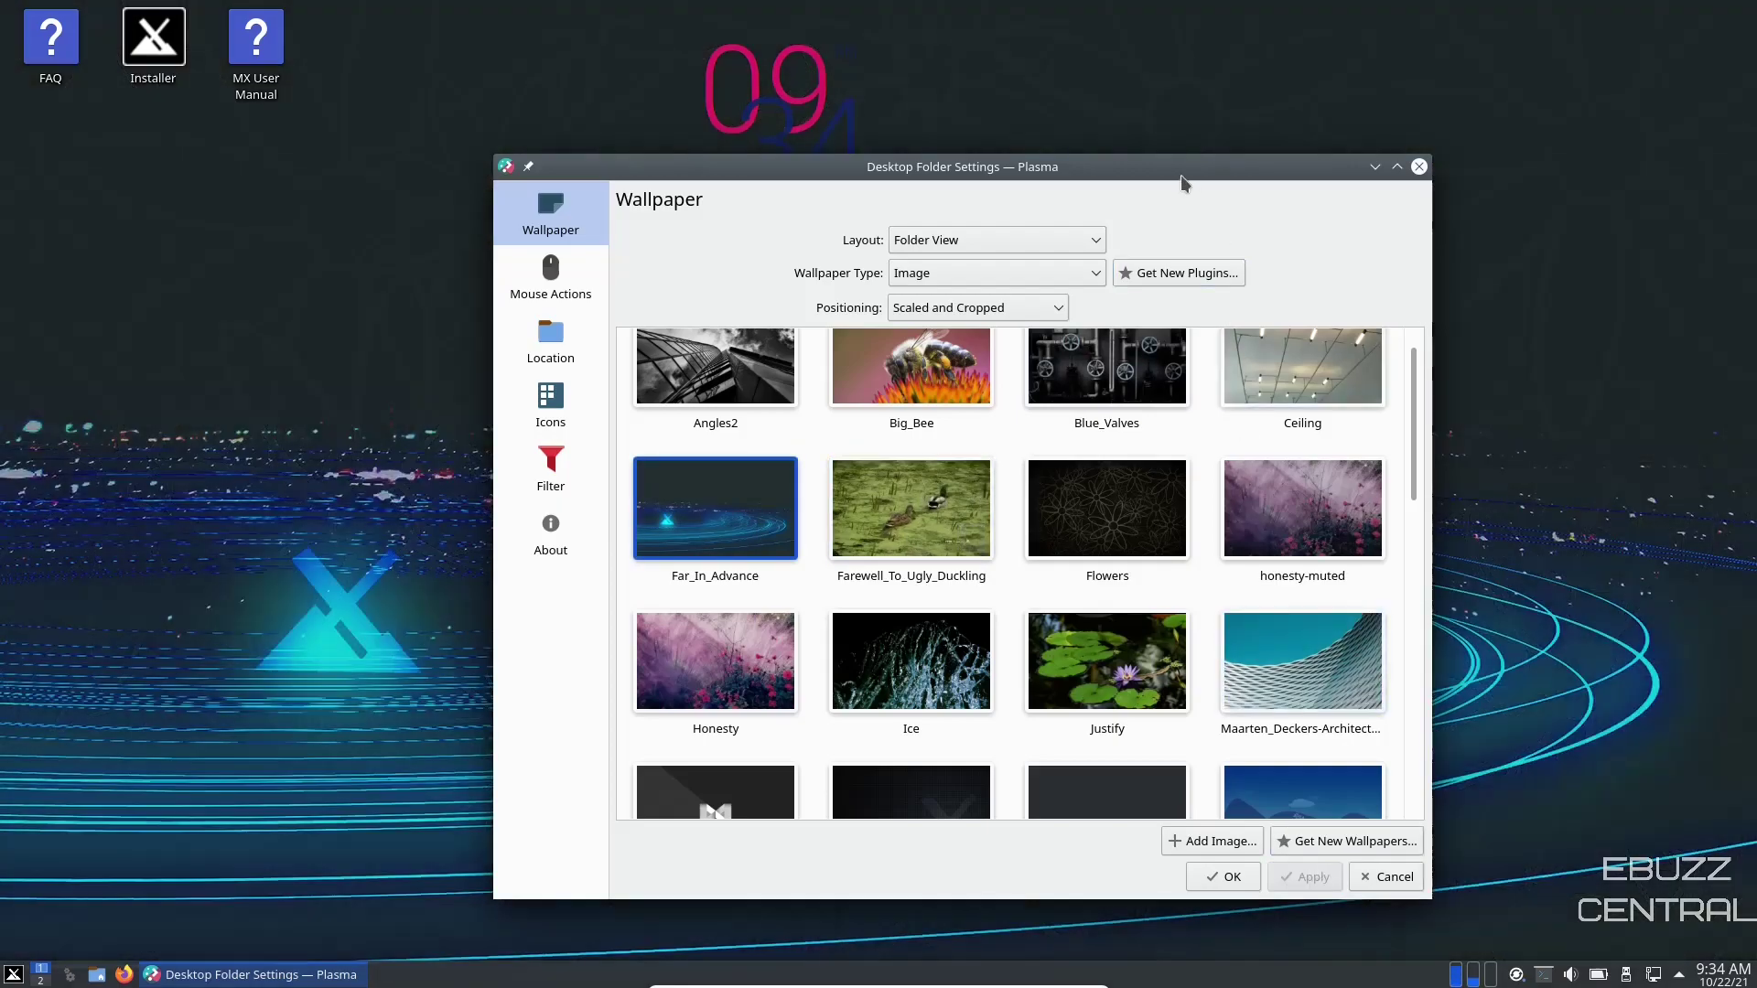
drag(1180, 176, 1211, 509)
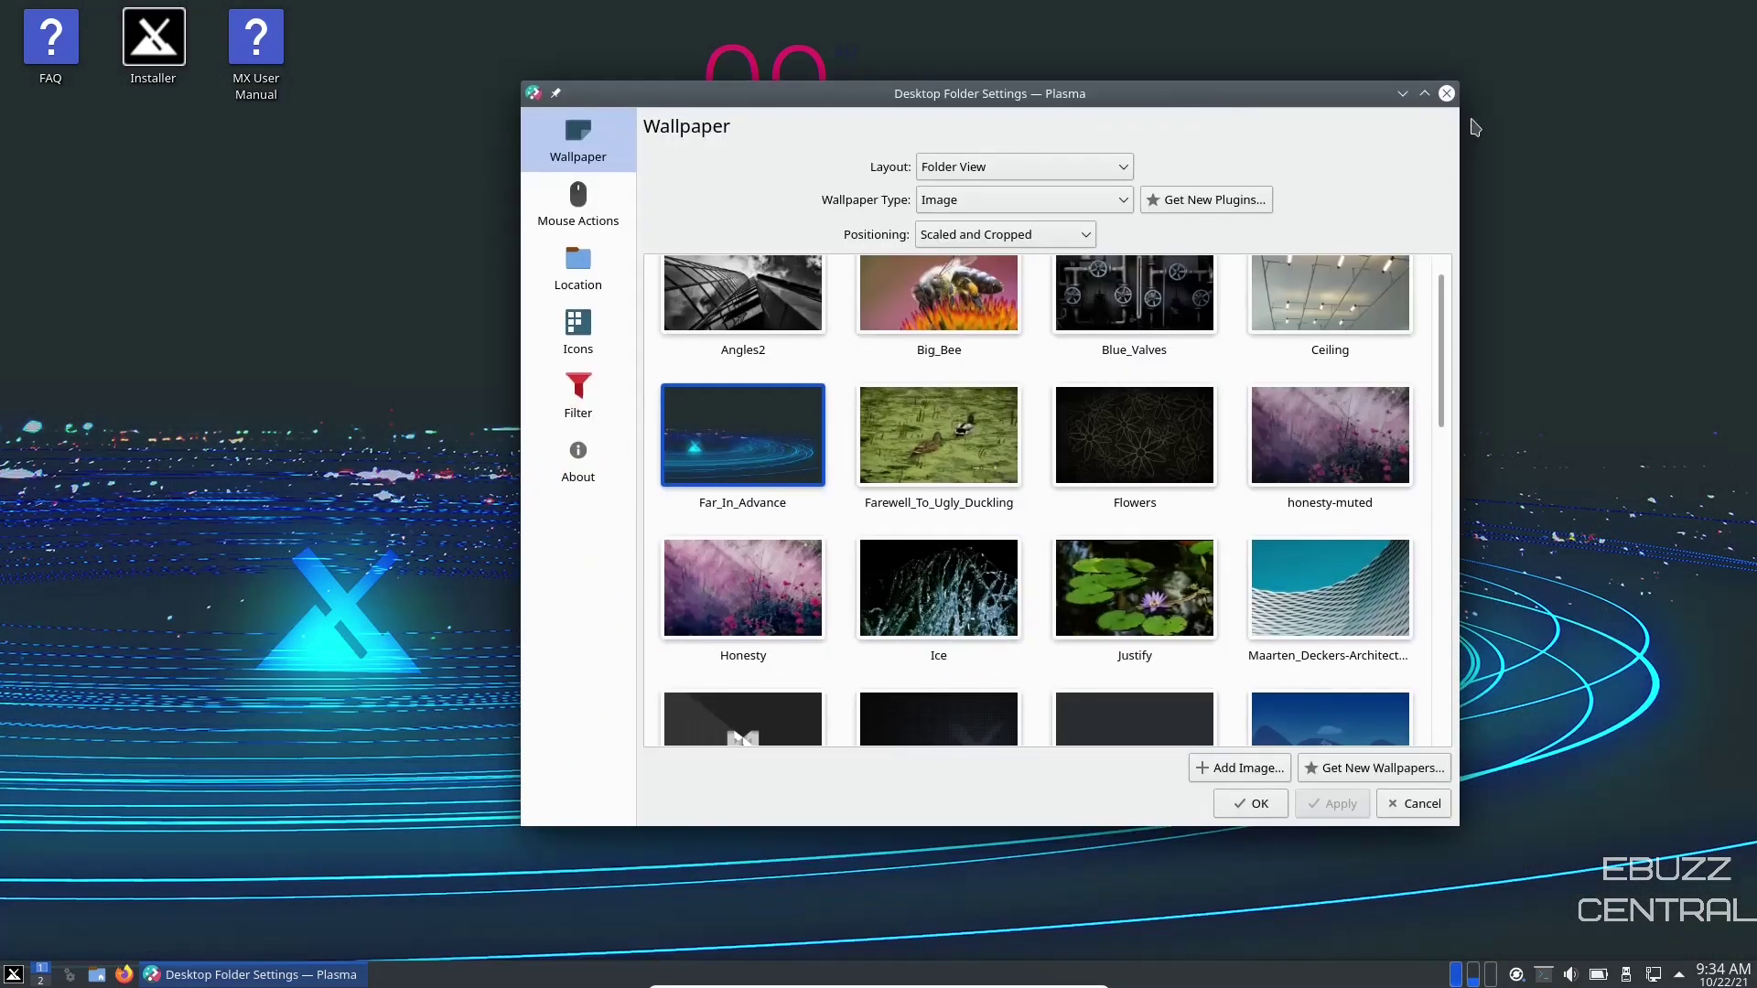
click(1446, 94)
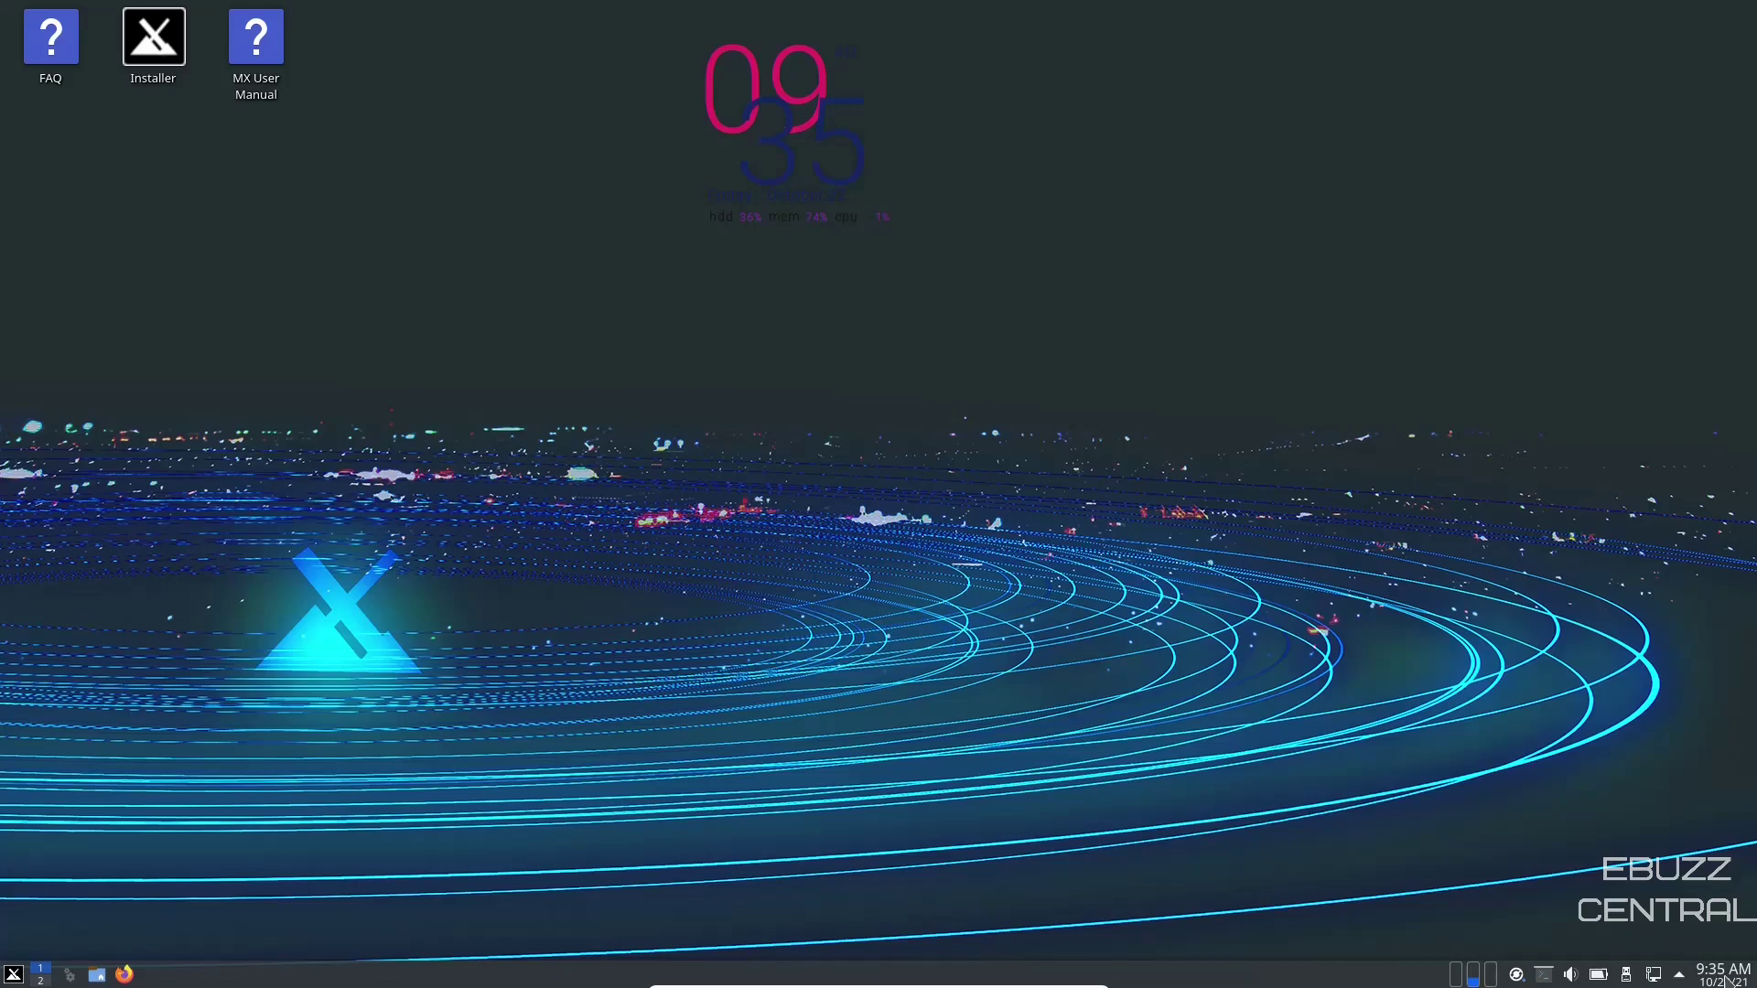
click(1678, 983)
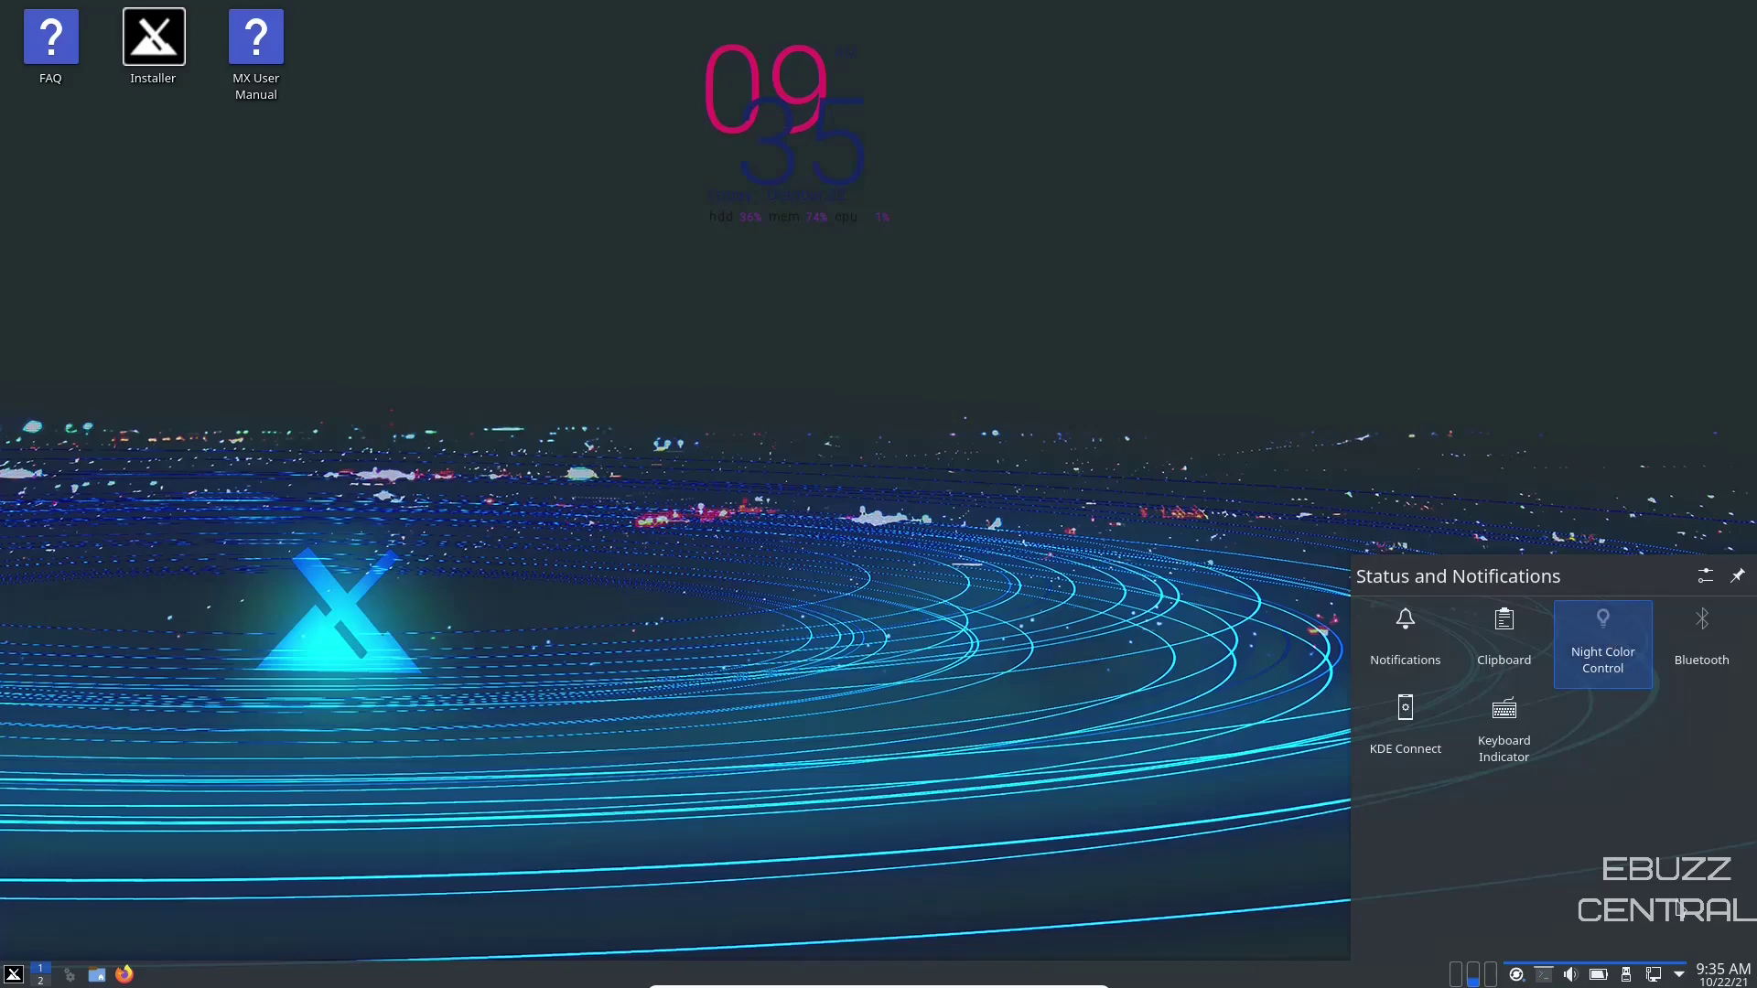
click(1678, 978)
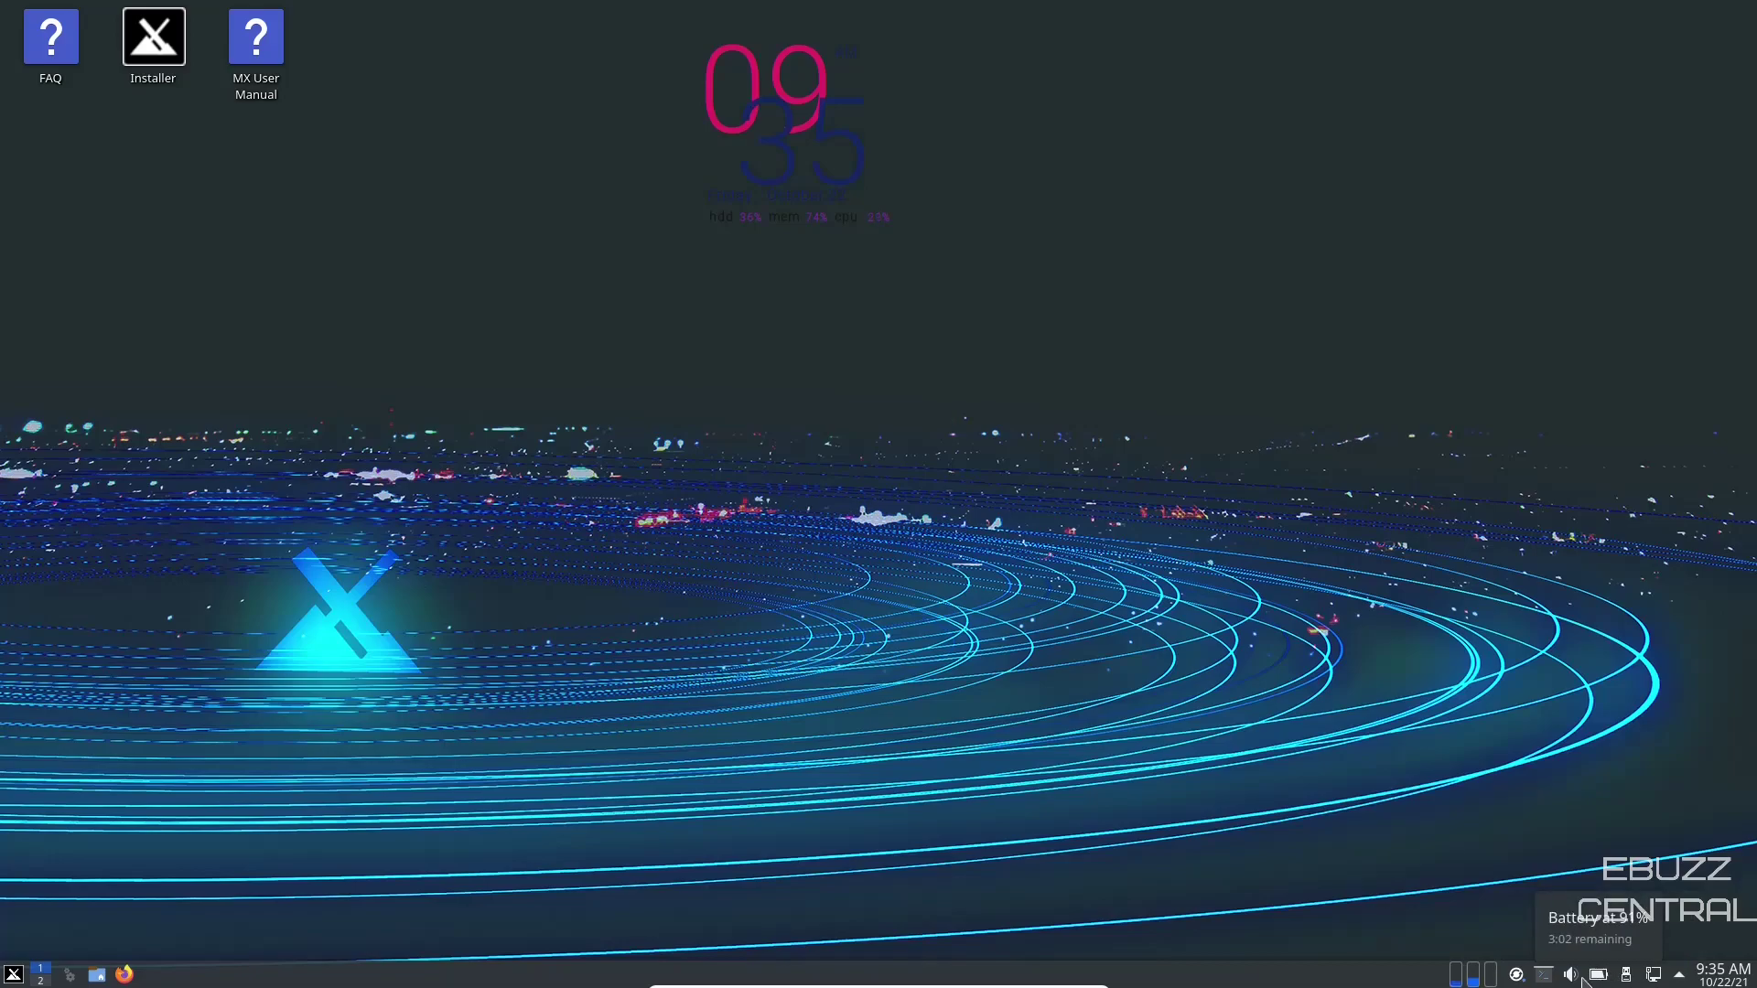
click(1547, 978)
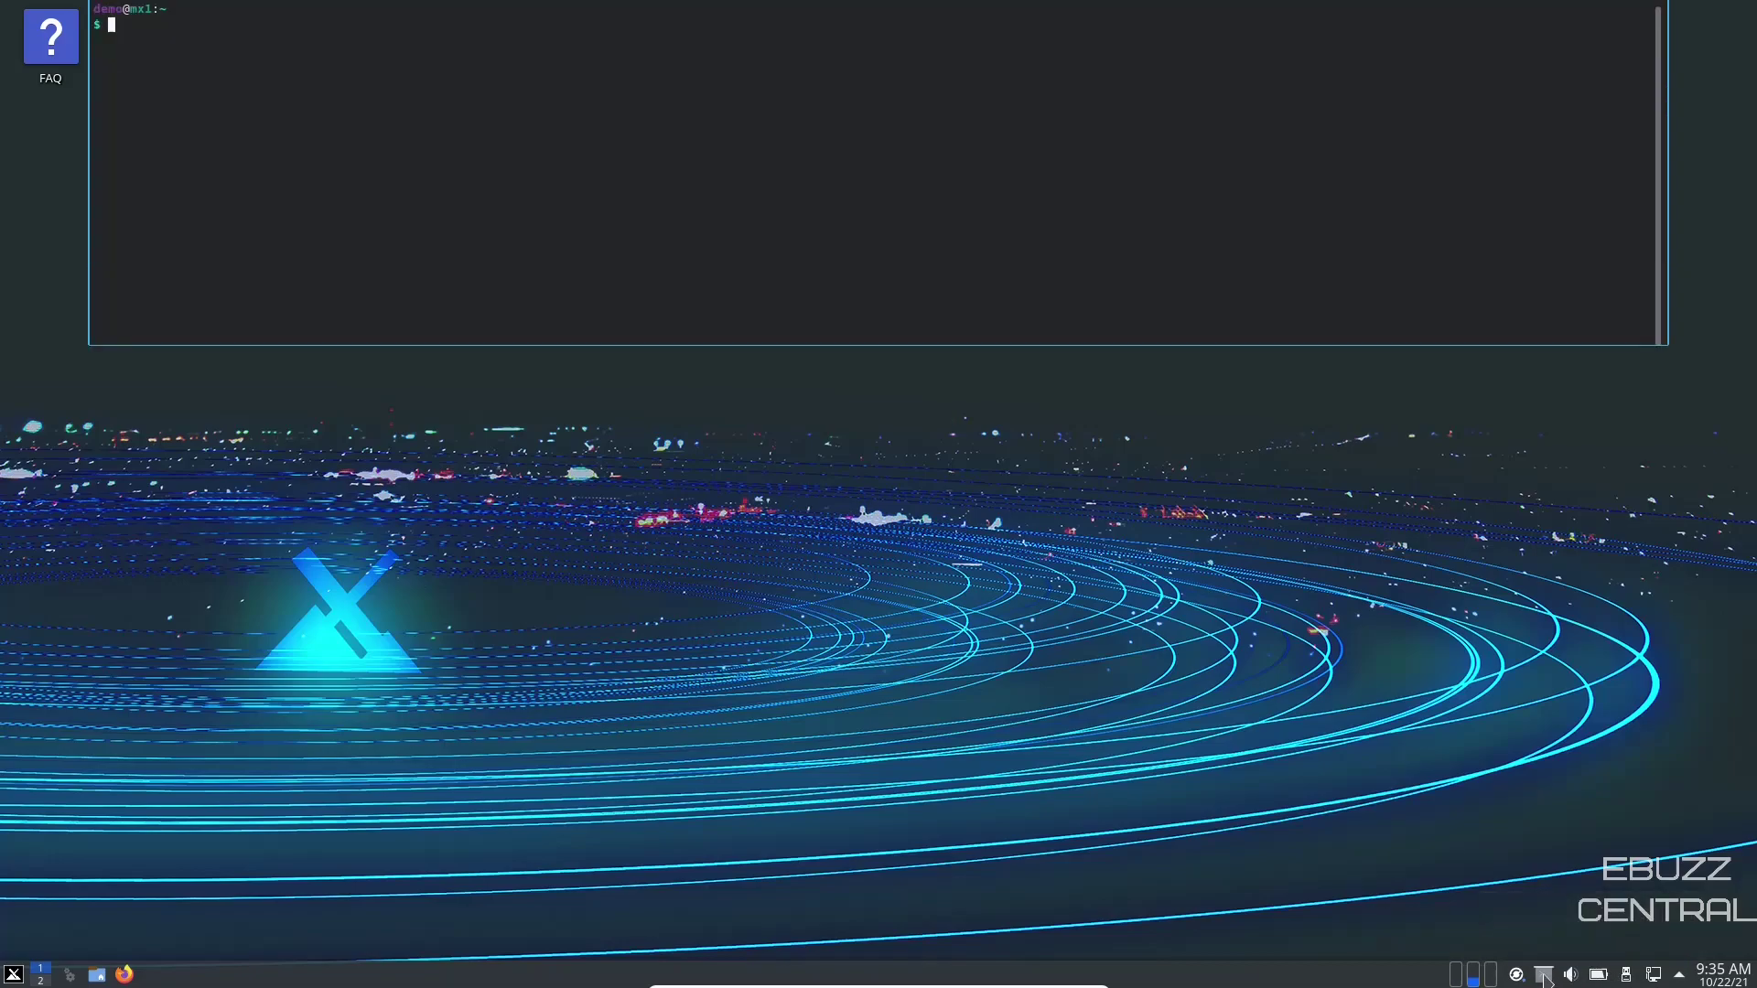
click(1546, 977)
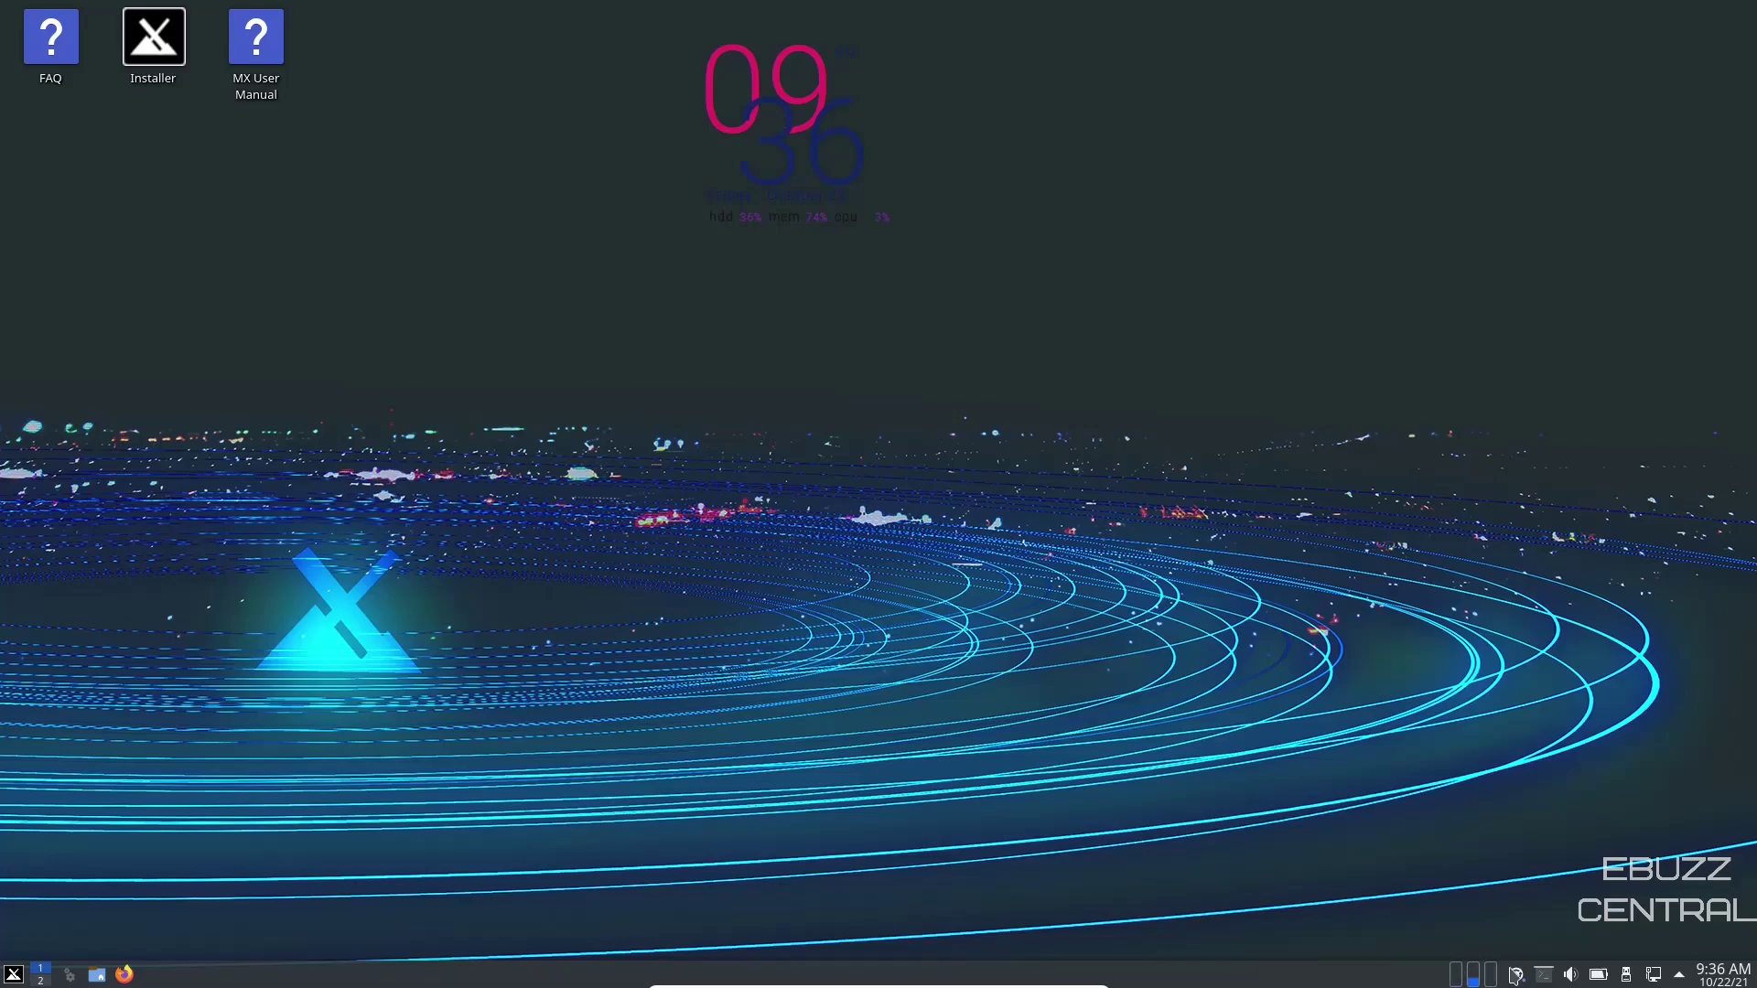
Raise the bottom panel height from 30 to 40 in panel edit mode and review More Options.
right_click(1295, 982)
click(1338, 958)
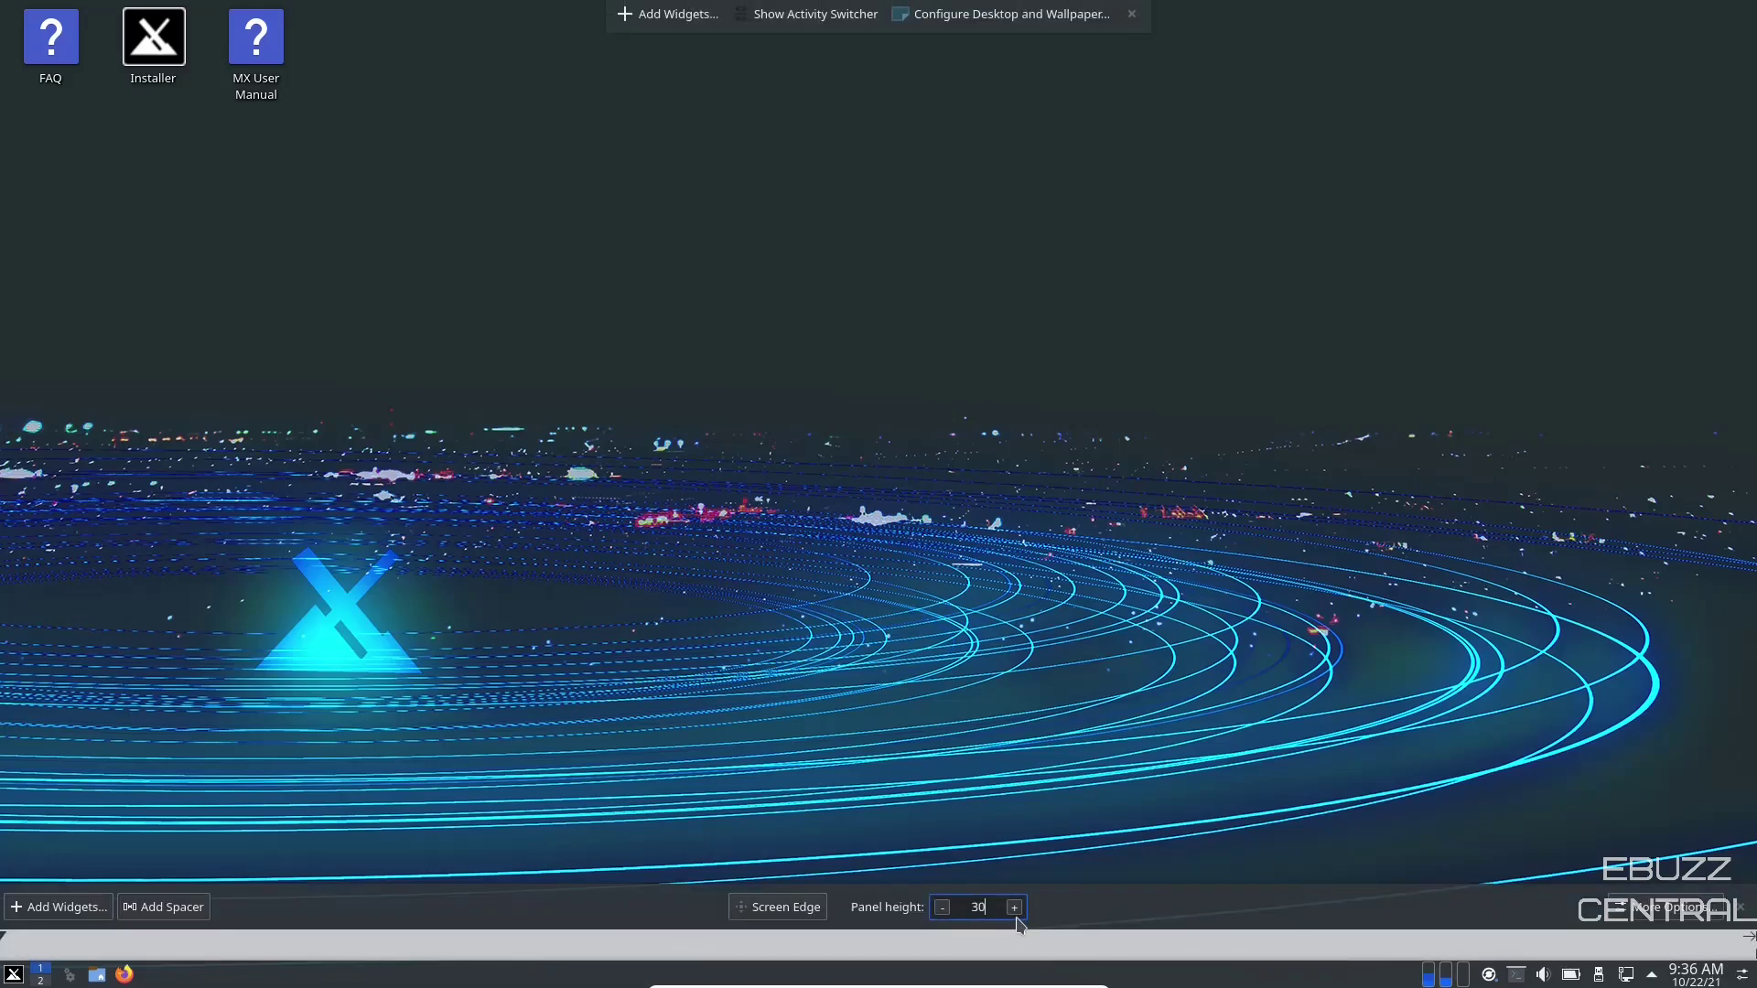
click(1016, 908)
click(1016, 904)
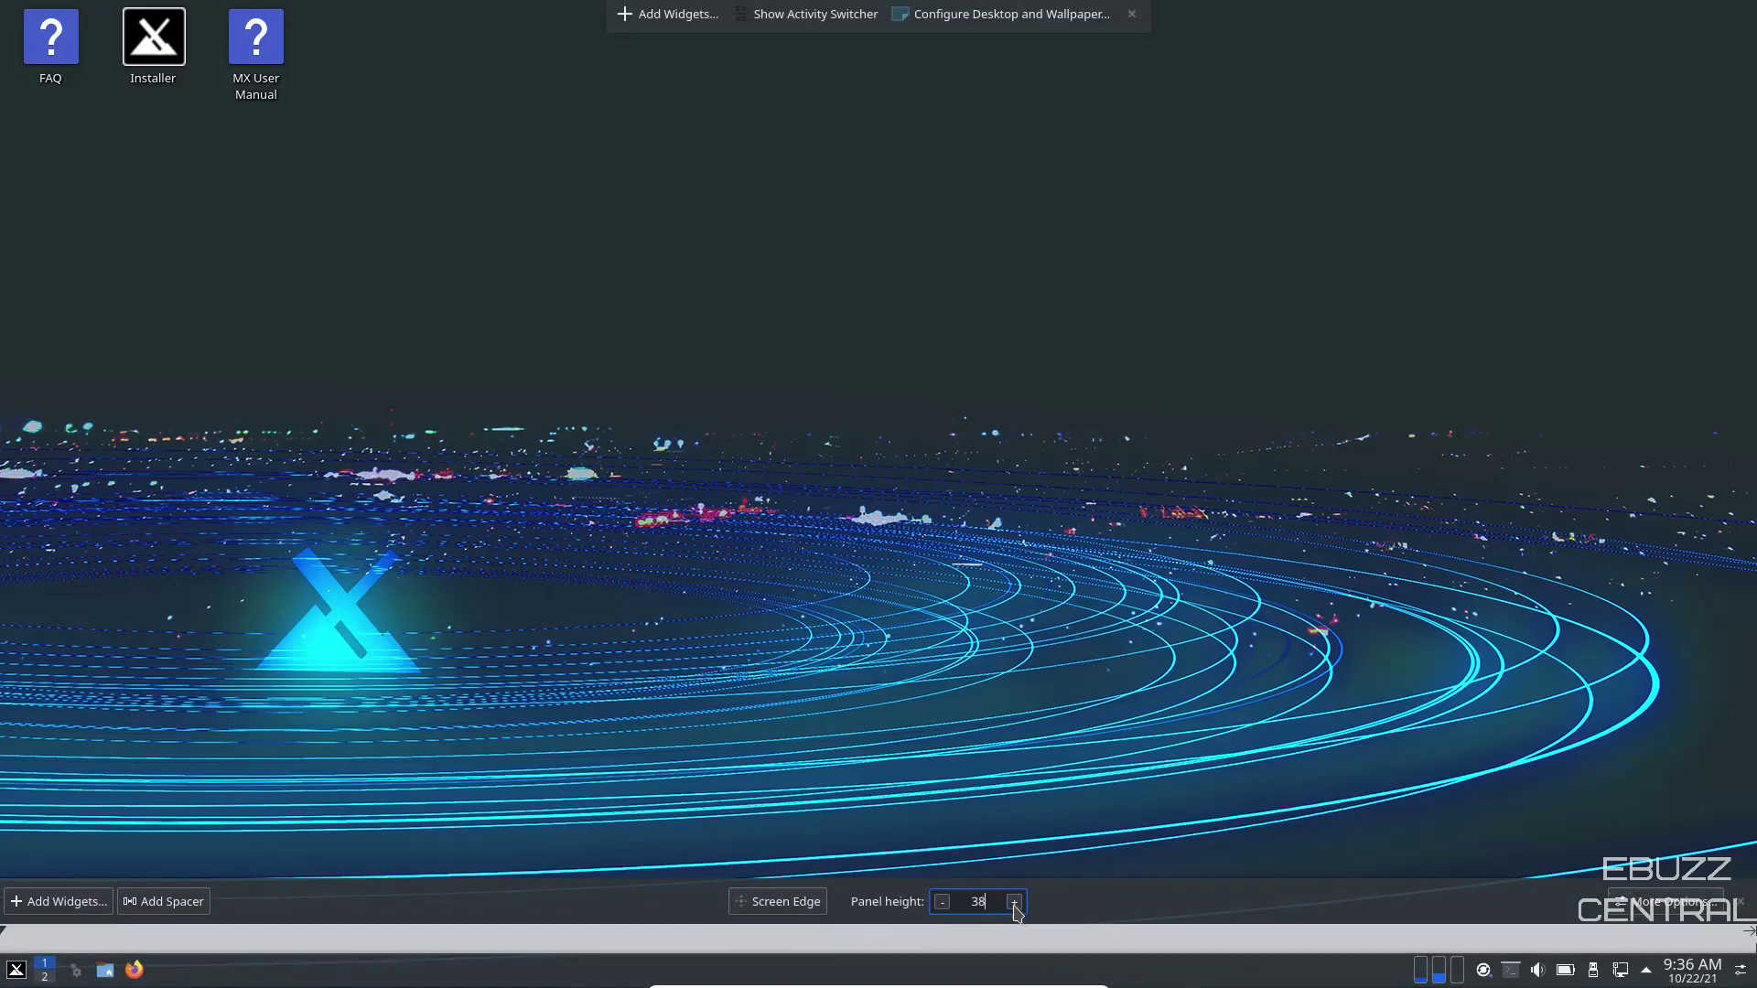
click(1016, 908)
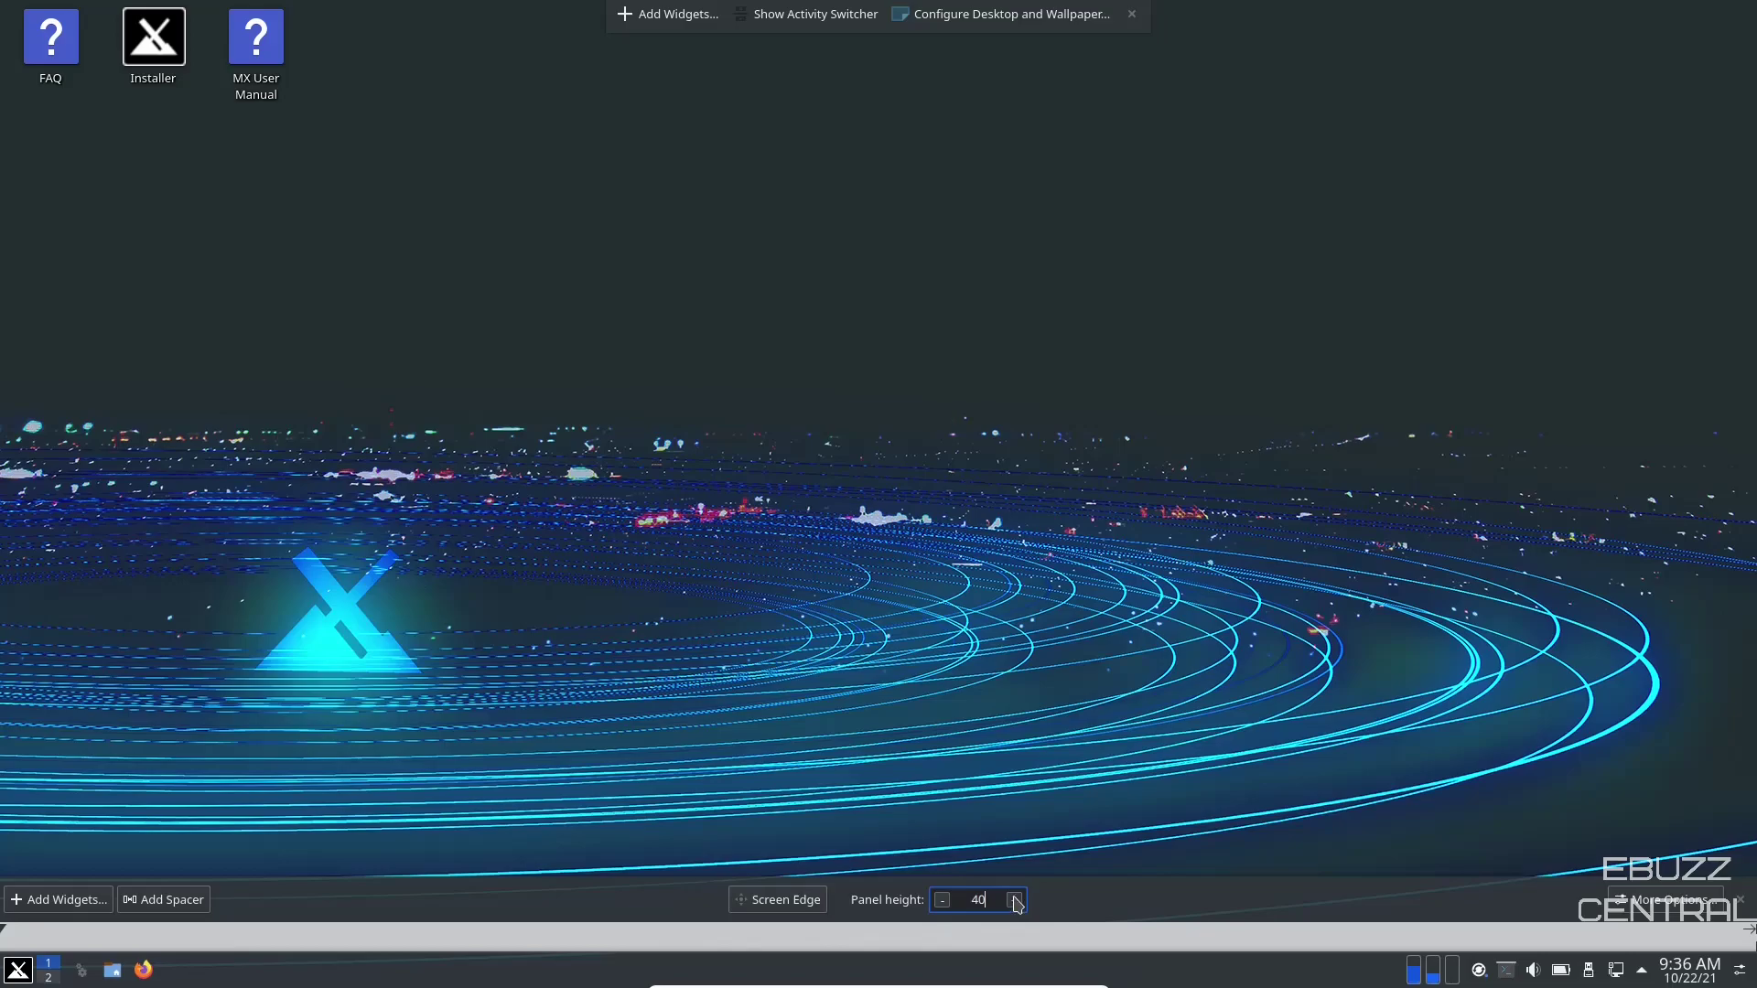
click(1677, 904)
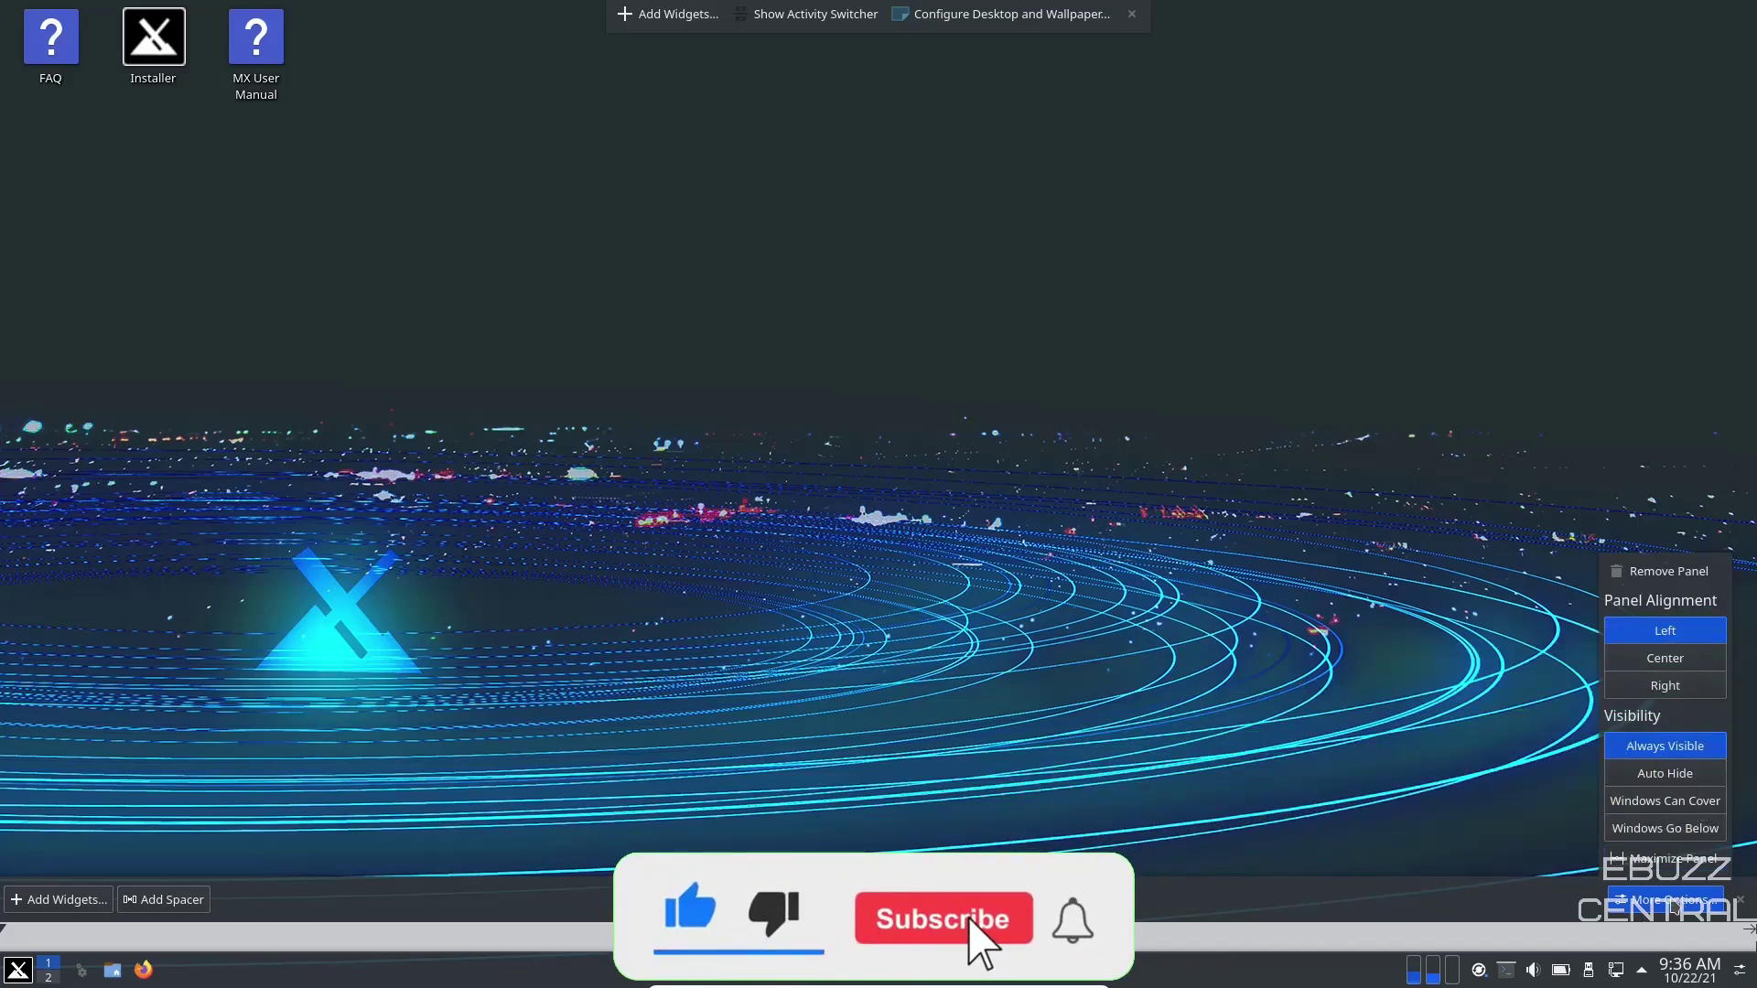
click(1673, 906)
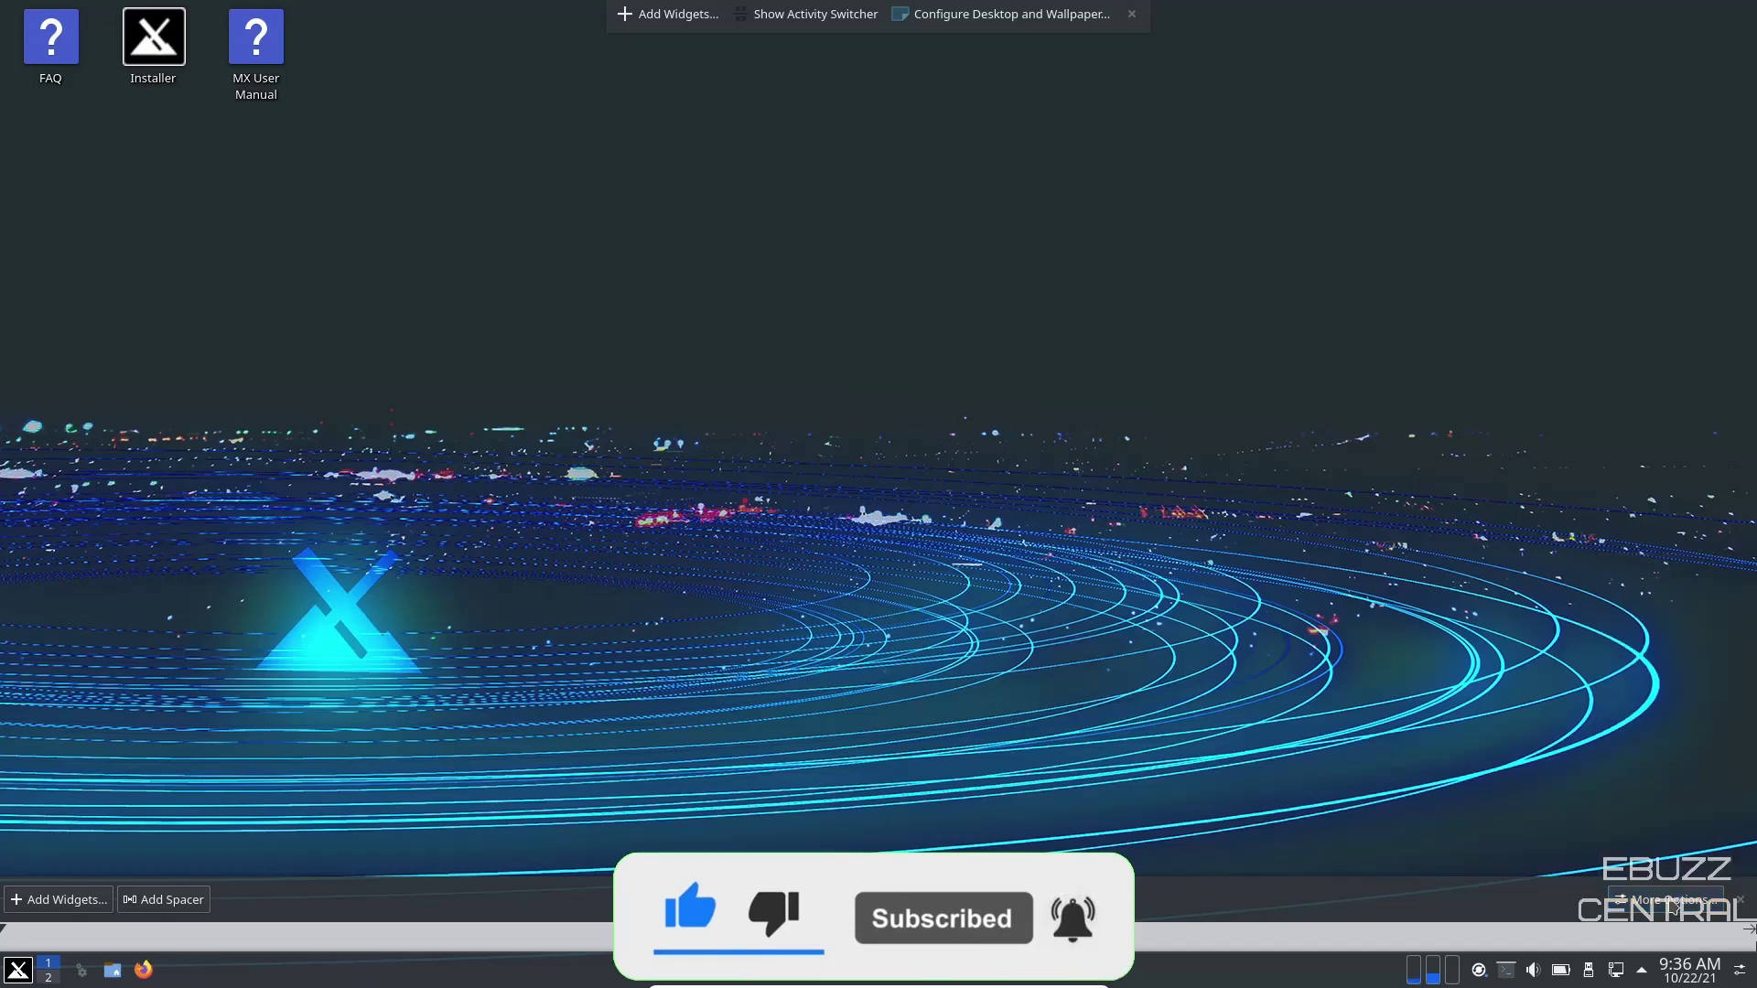
click(59, 902)
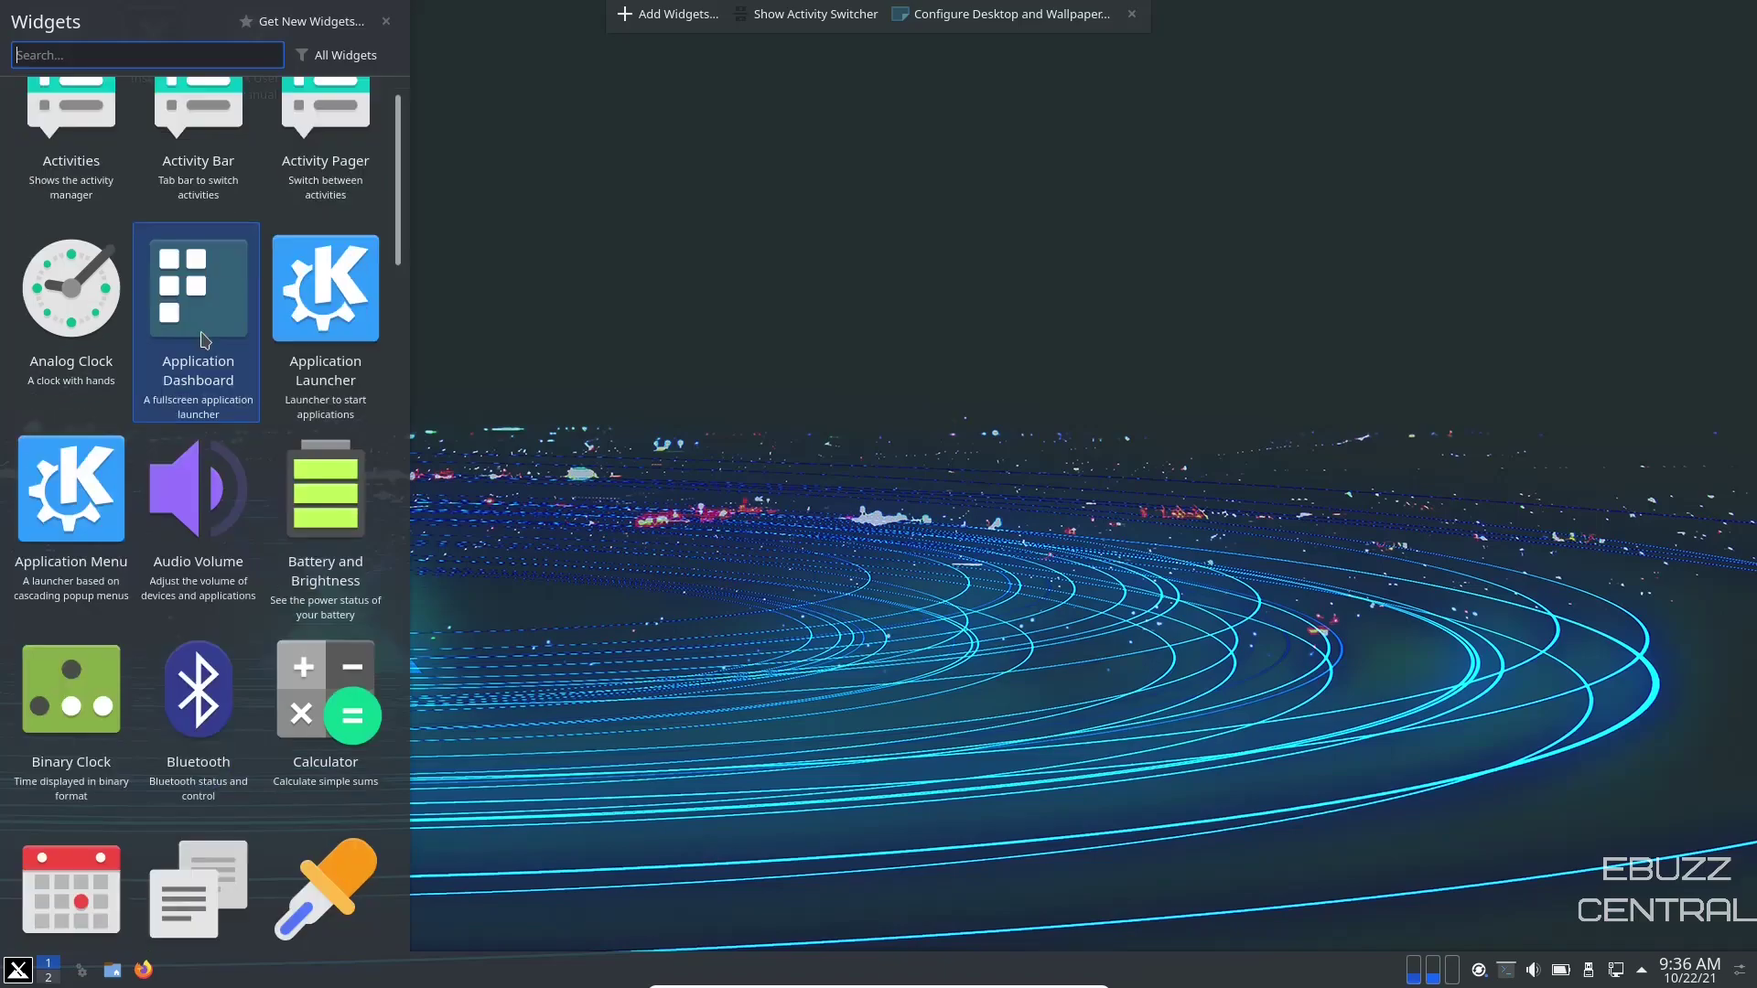
Drag the Weather Report widget from the widget list onto the desktop and open its settings.
scroll(203, 340, down, 3)
scroll(203, 340, down, 2)
scroll(210, 339, down, 2)
scroll(219, 335, down, 5)
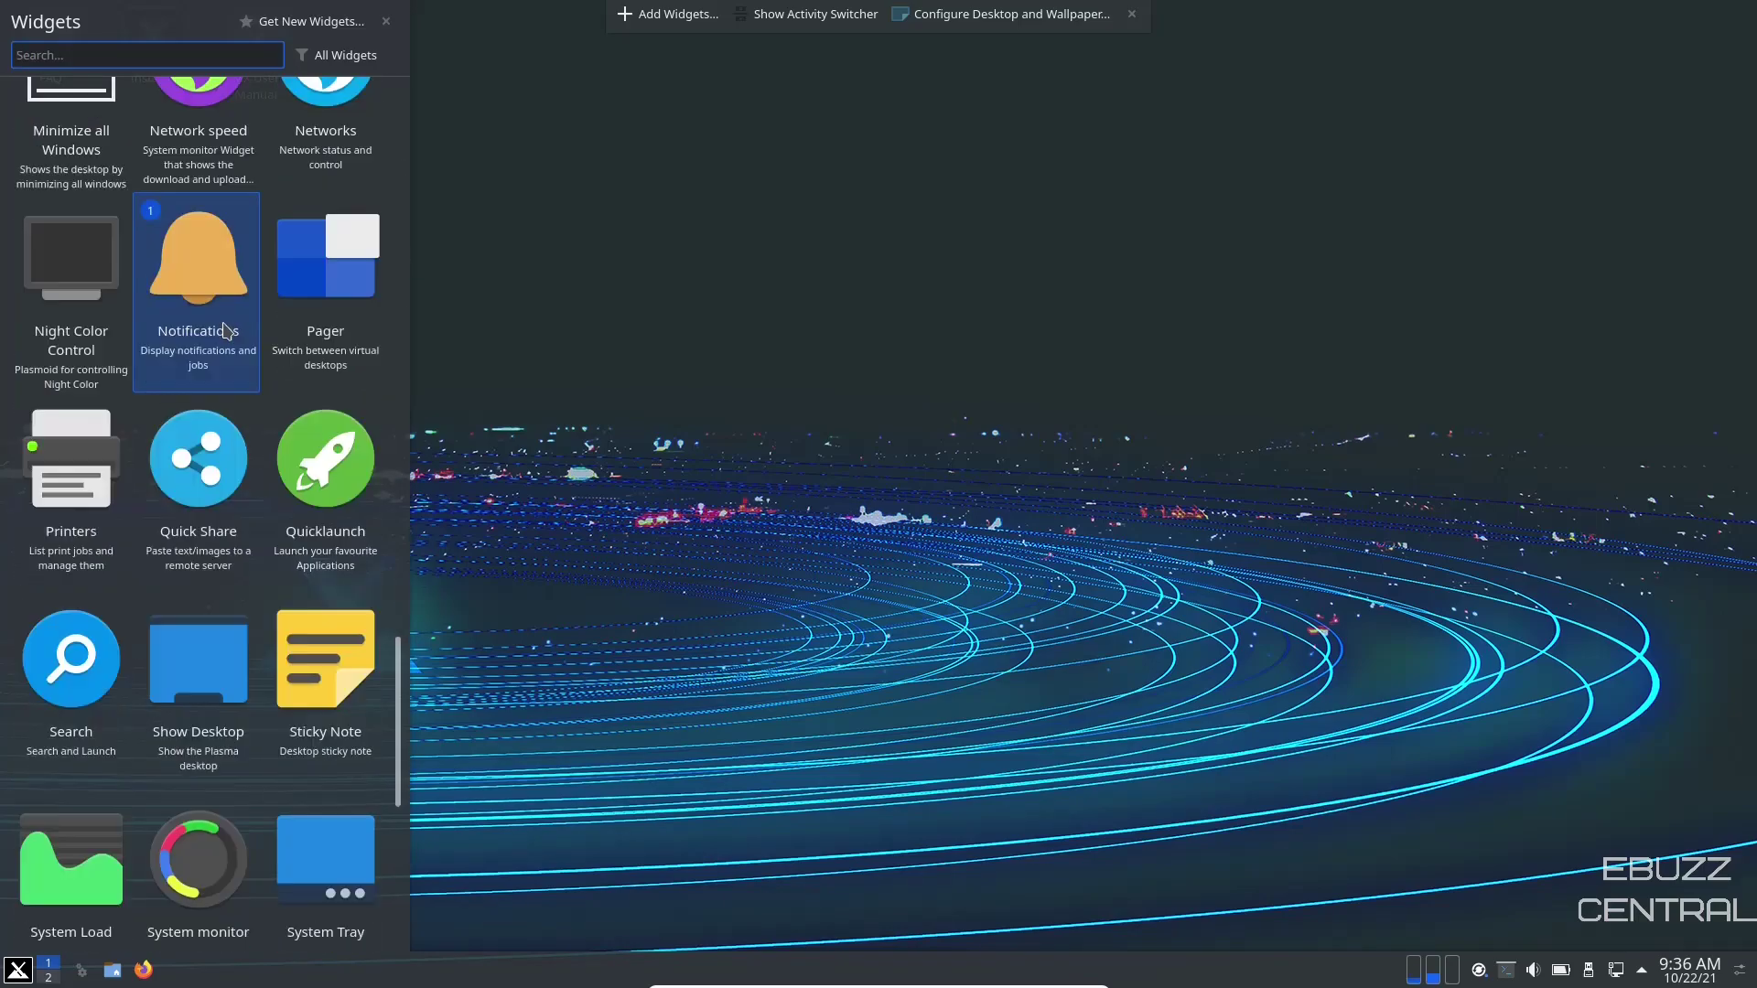
scroll(227, 333, down, 2)
scroll(227, 333, down, 2)
scroll(226, 344, down, 1)
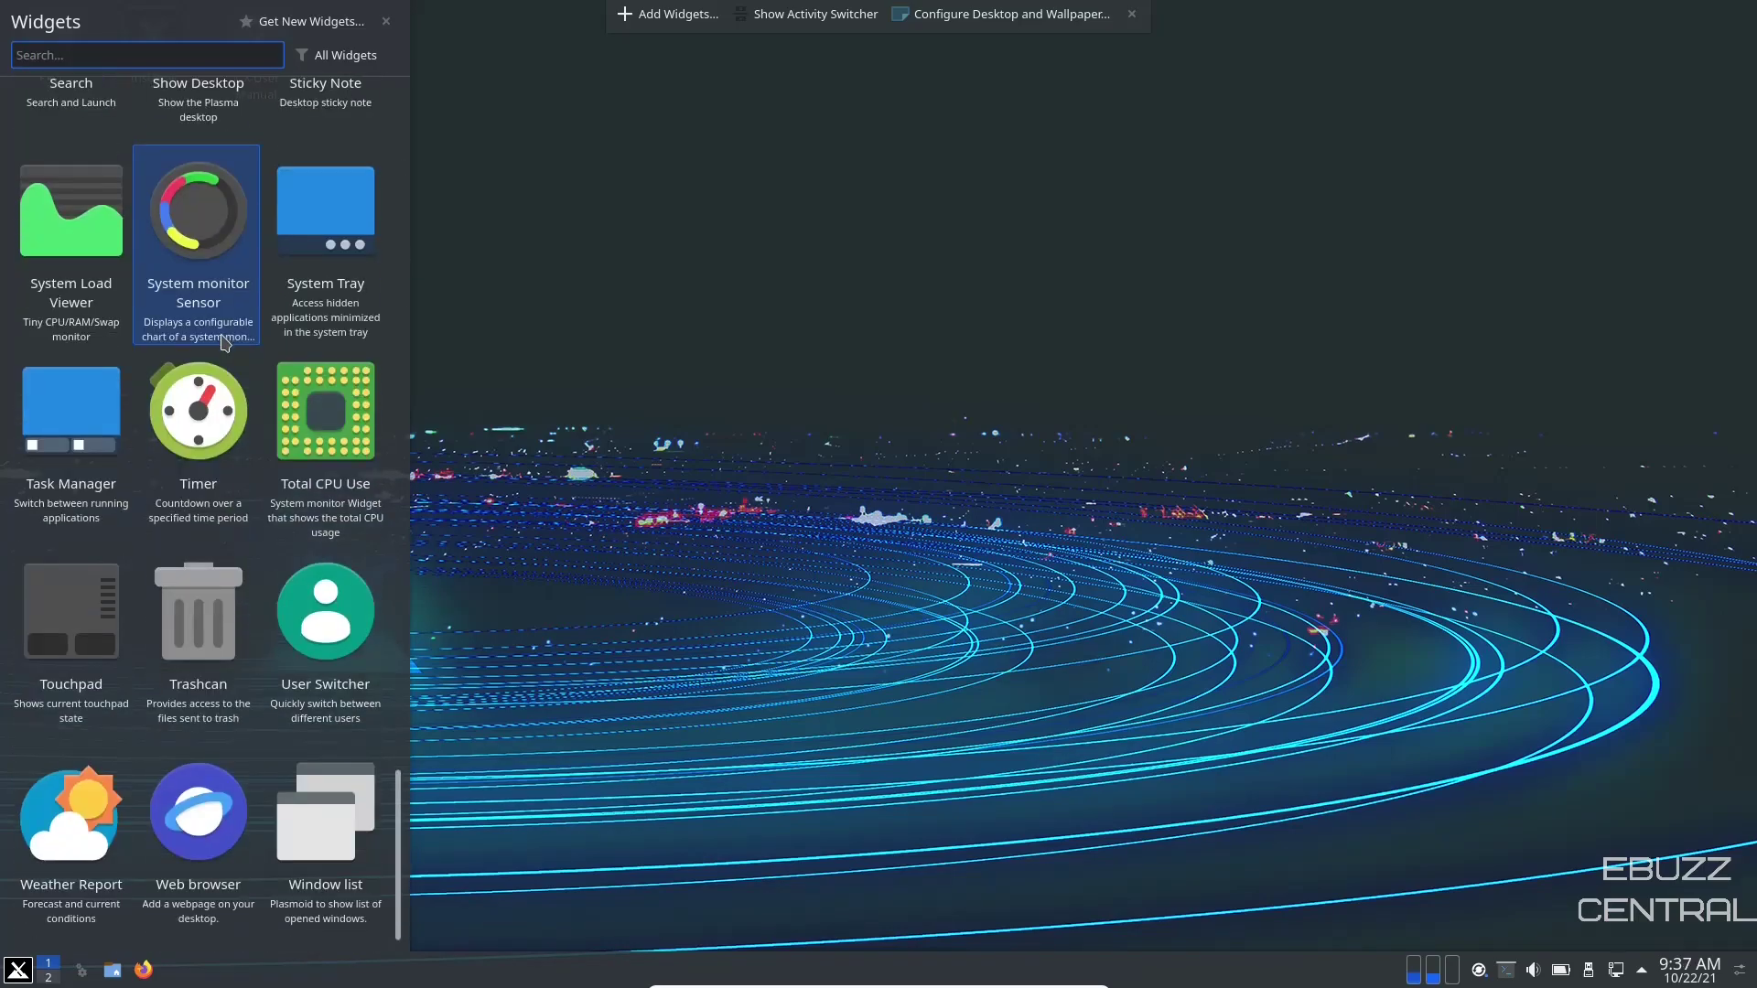
scroll(225, 343, up, 2)
scroll(233, 325, down, 2)
scroll(153, 367, up, 1)
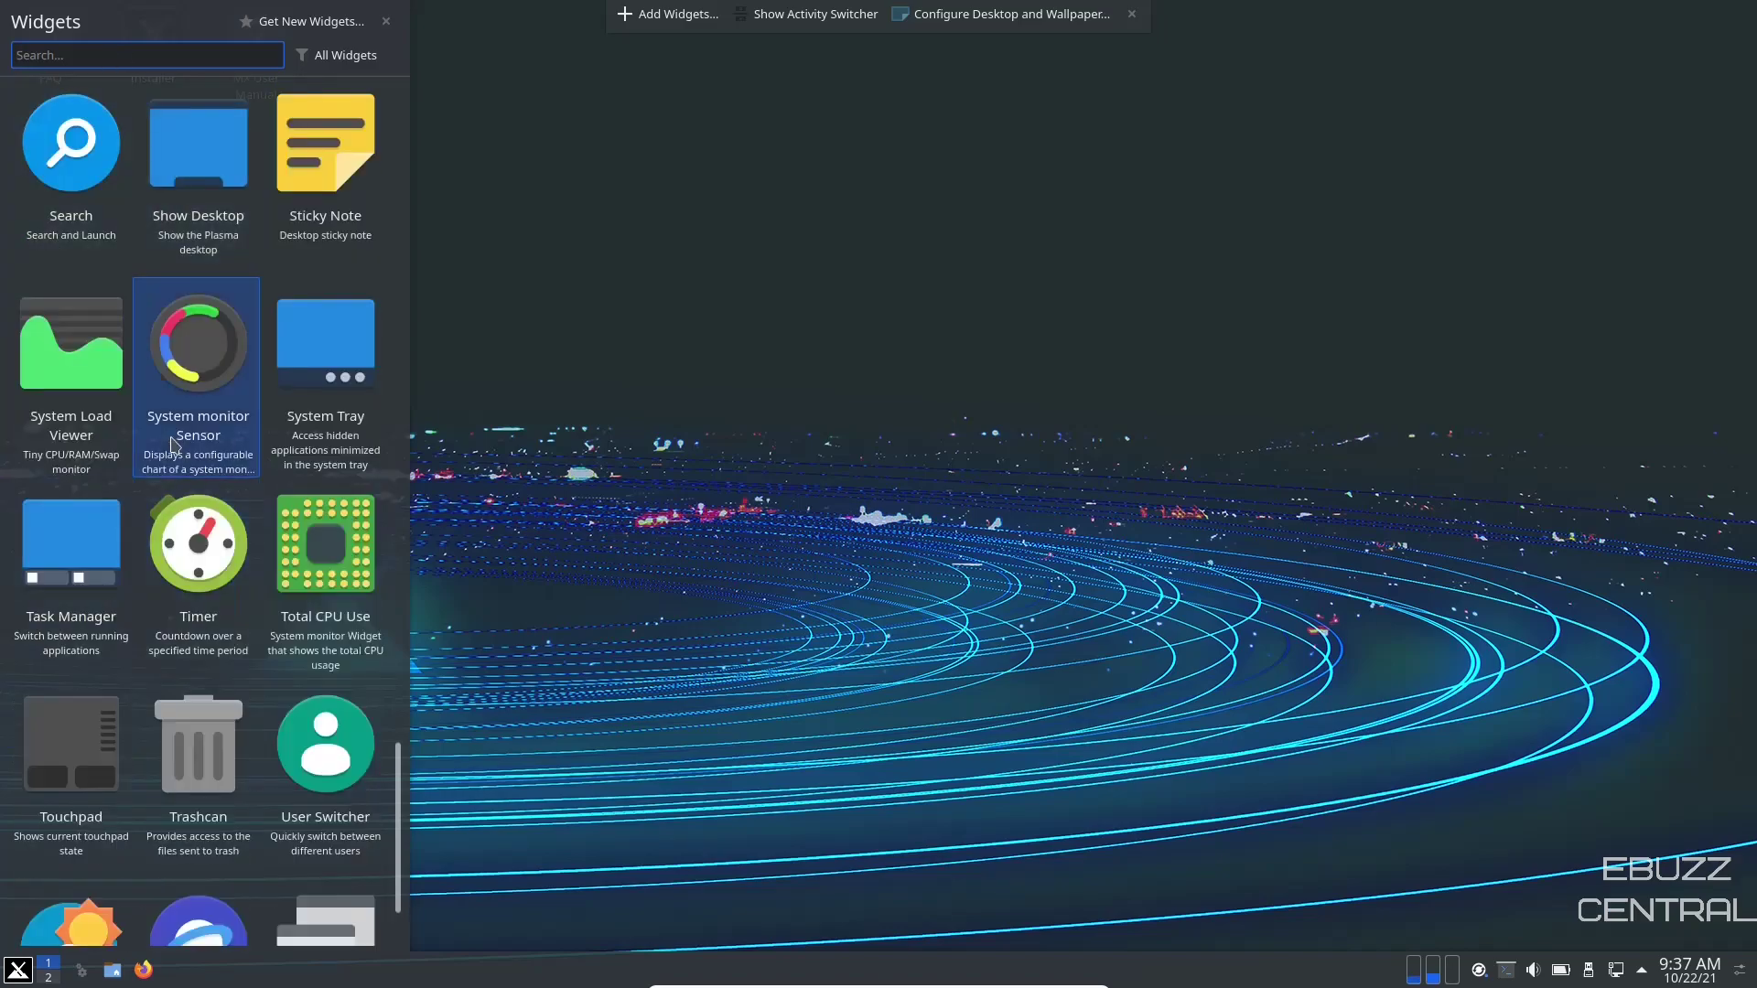
scroll(199, 449, down, 1)
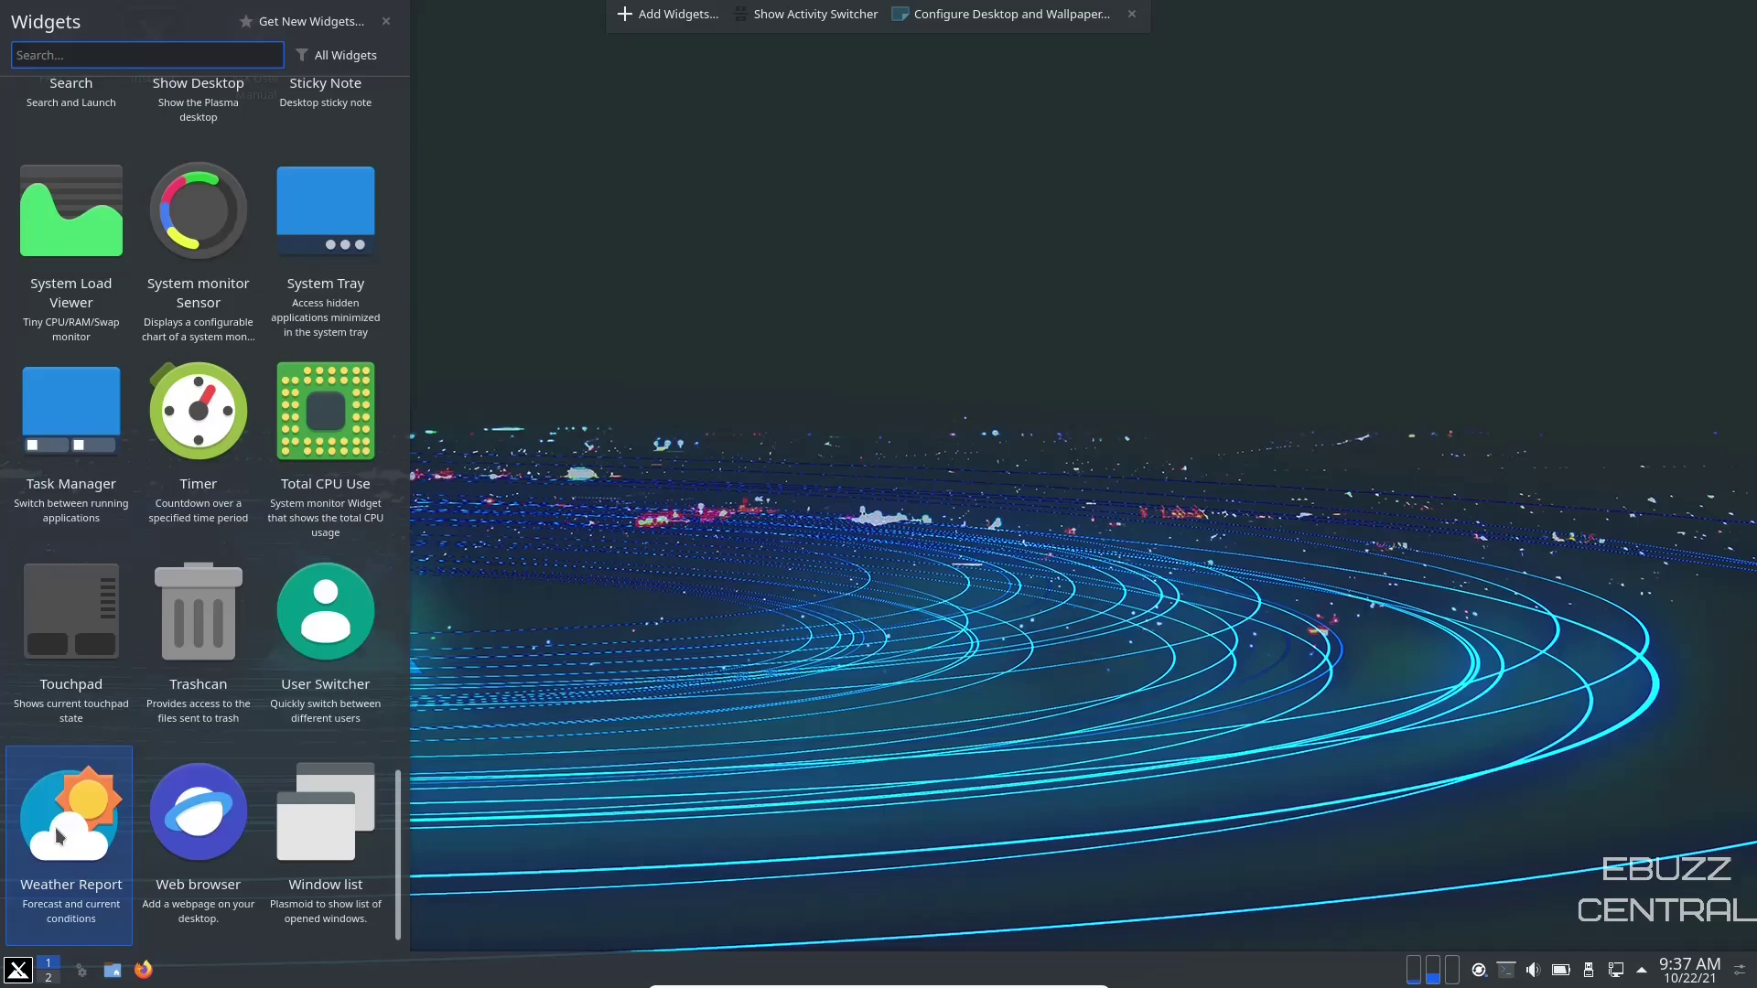
drag(636, 737, 1282, 242)
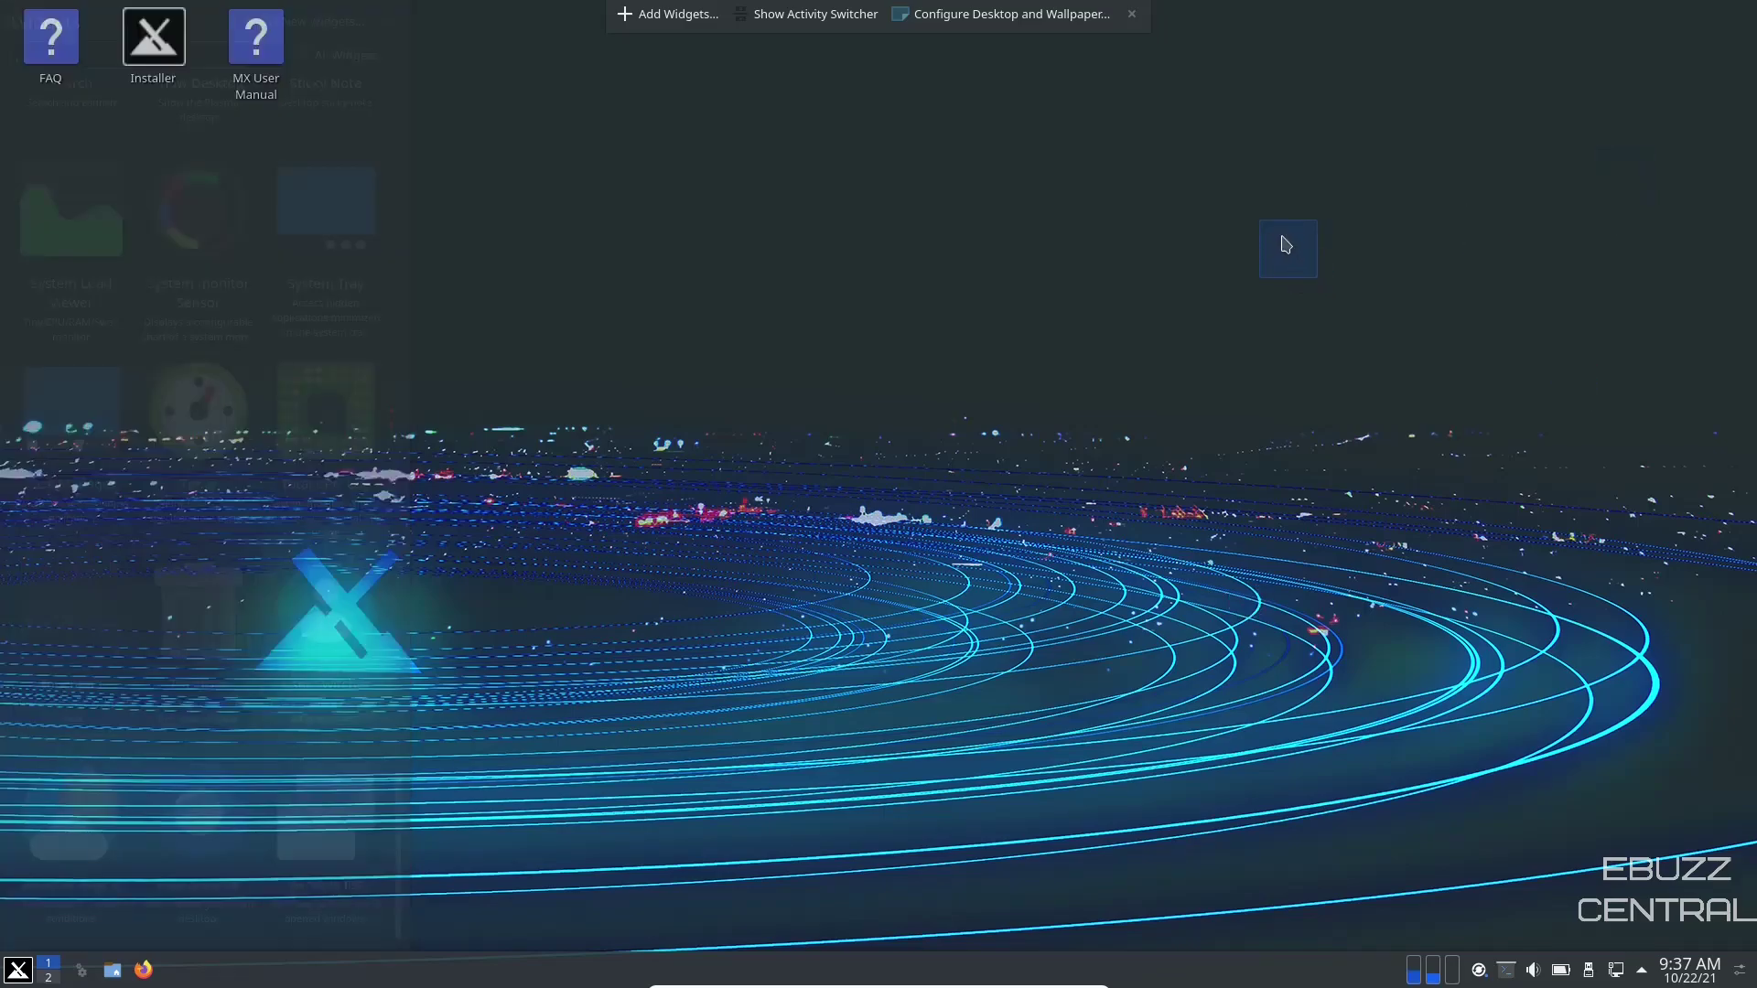
click(1289, 250)
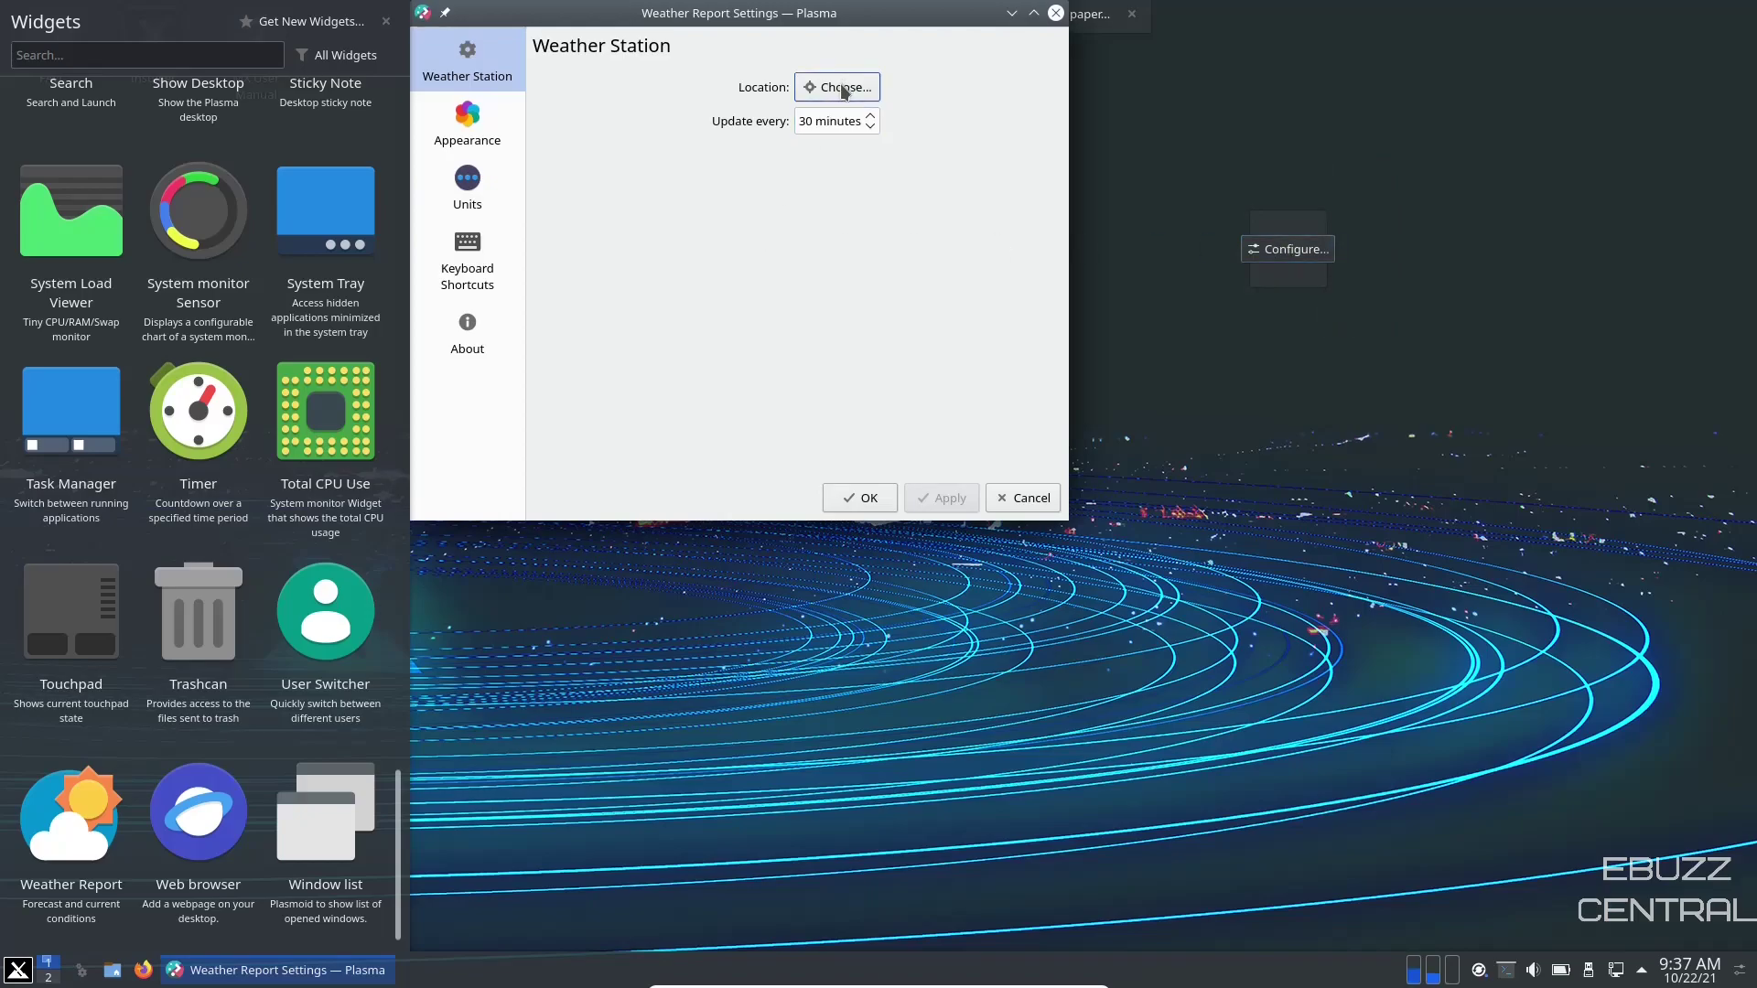
Set the weather widget's station to Dallas Love Field using the NOAA provider.
click(843, 90)
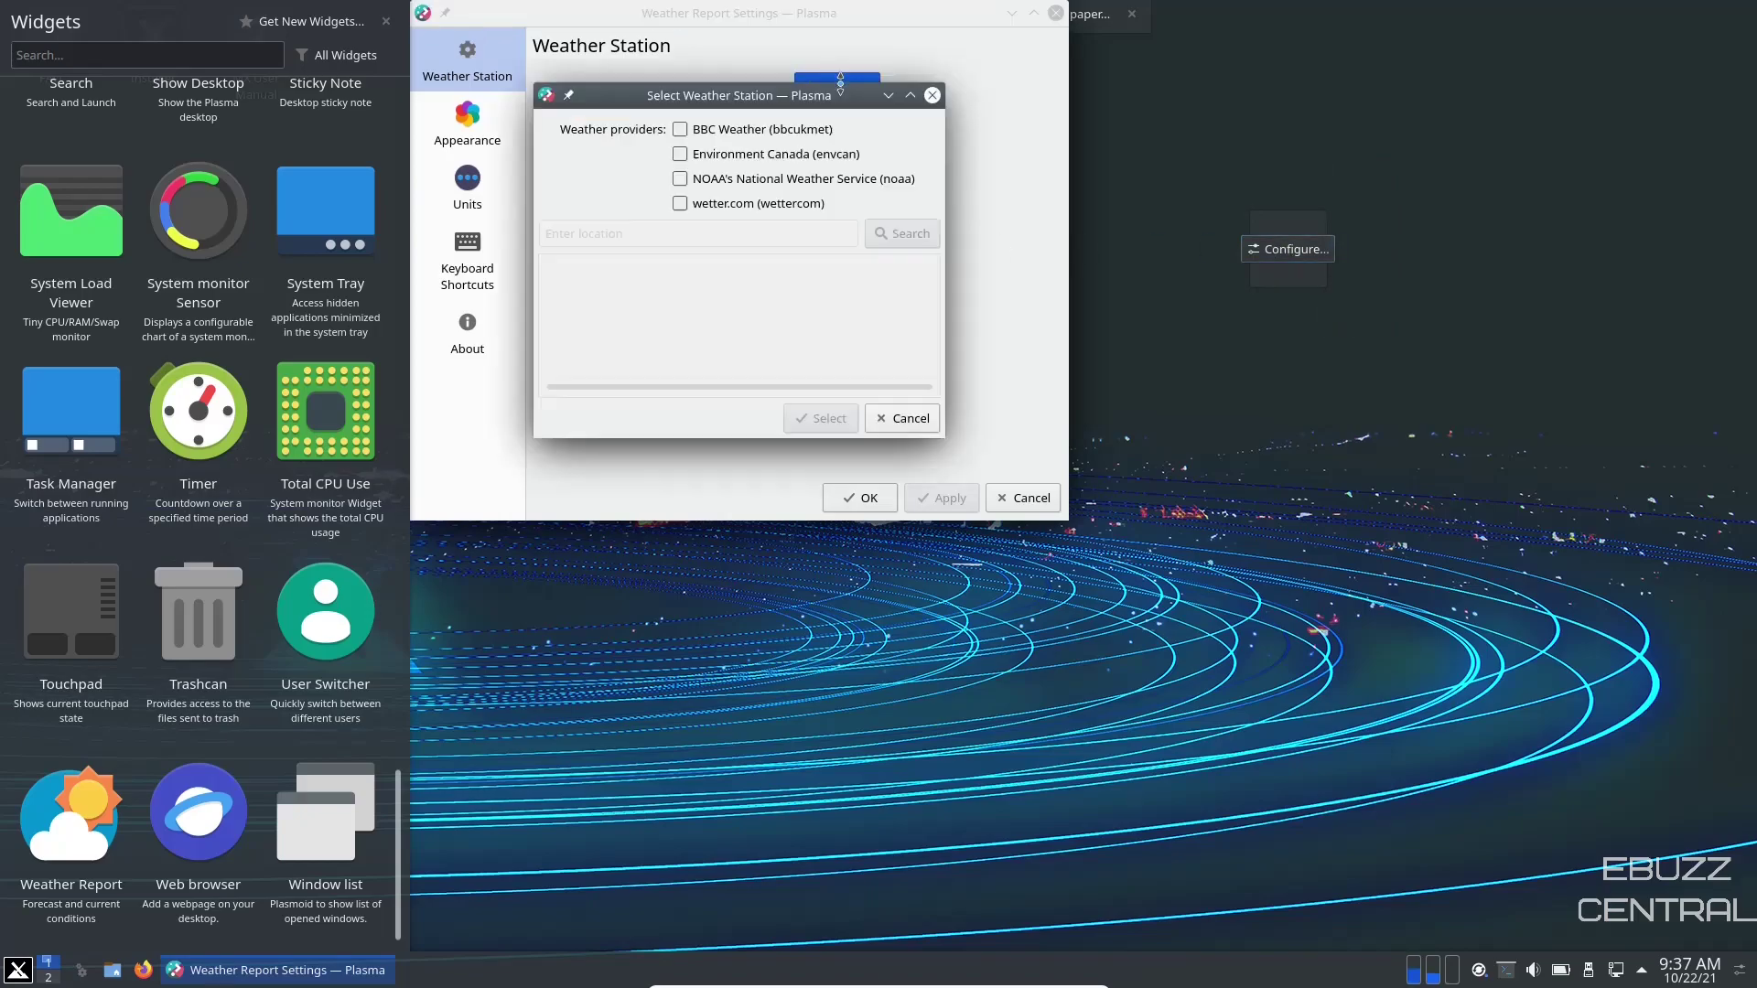
click(680, 180)
click(603, 236)
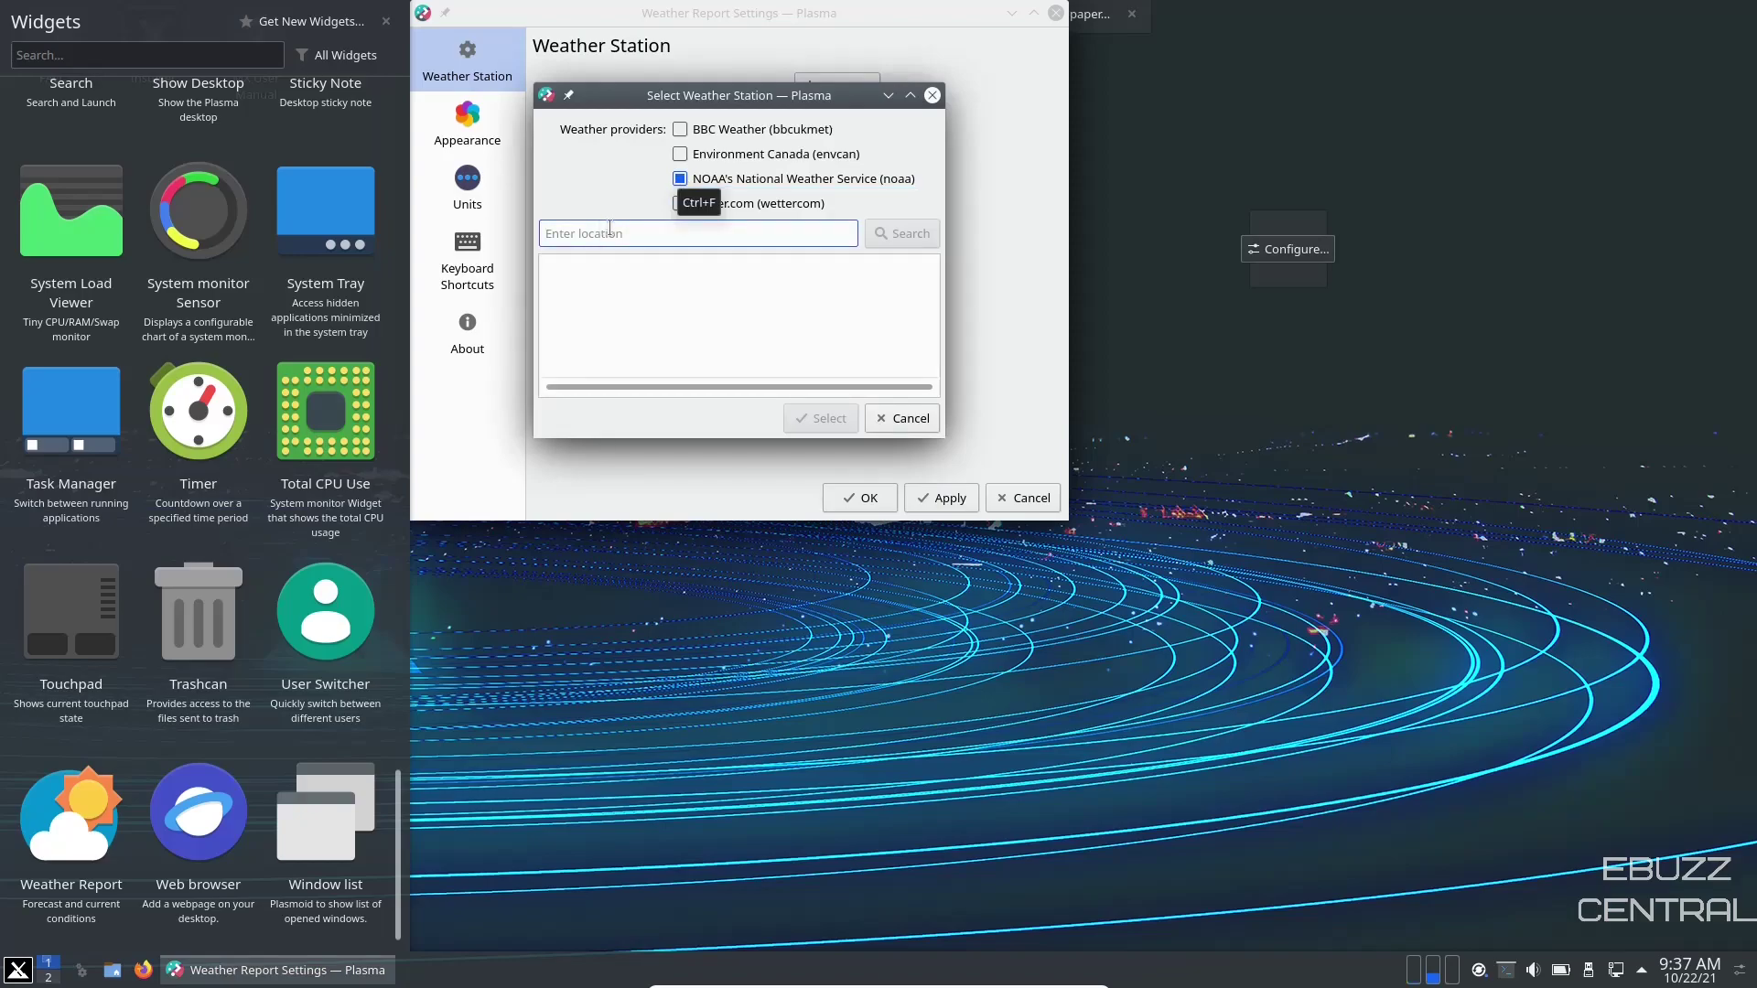
text(Dallas)
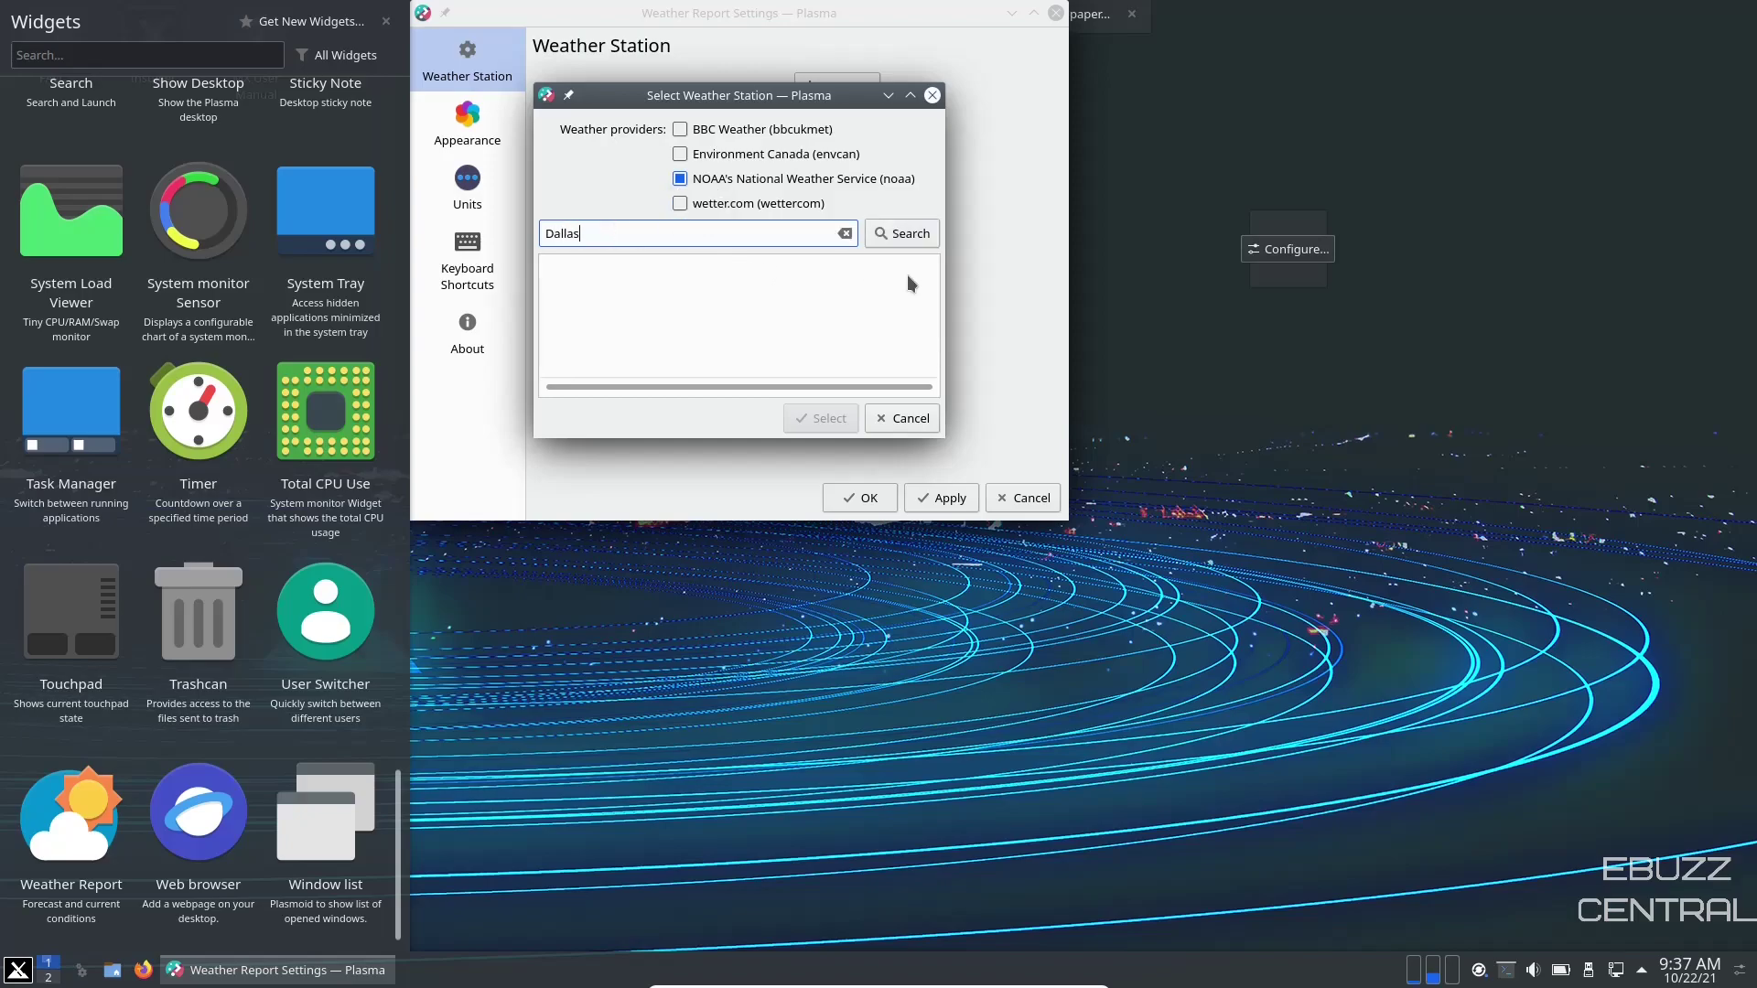
click(903, 235)
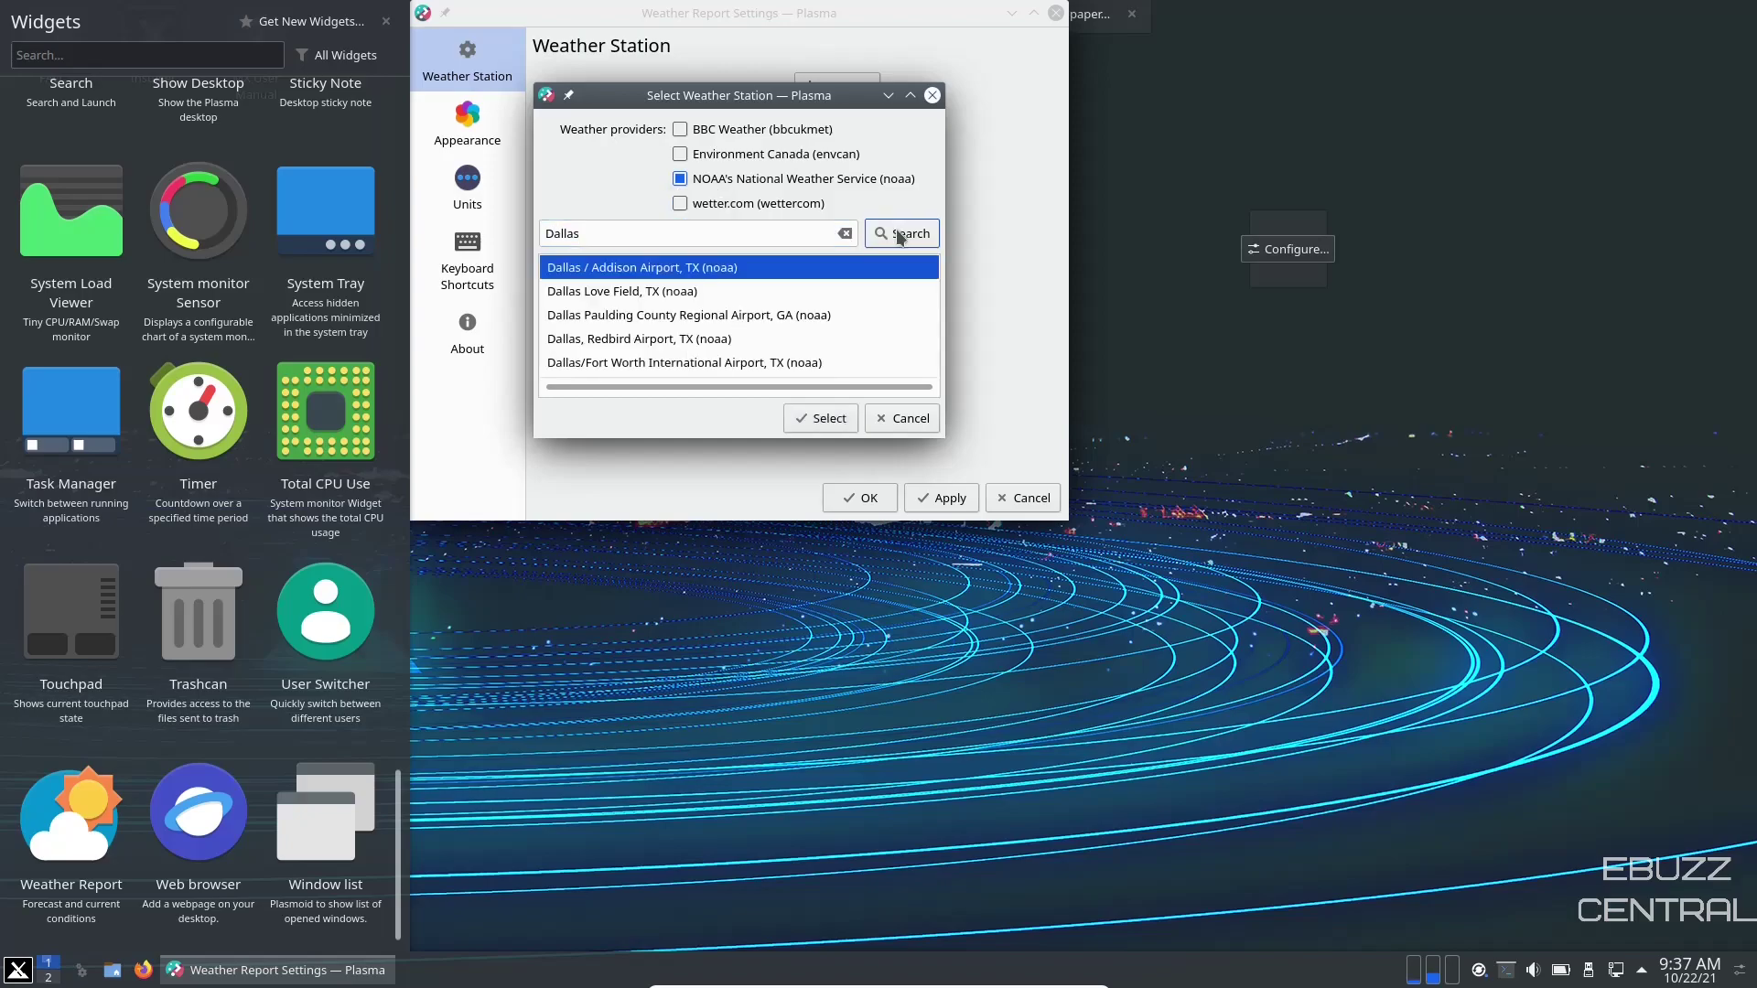
click(586, 294)
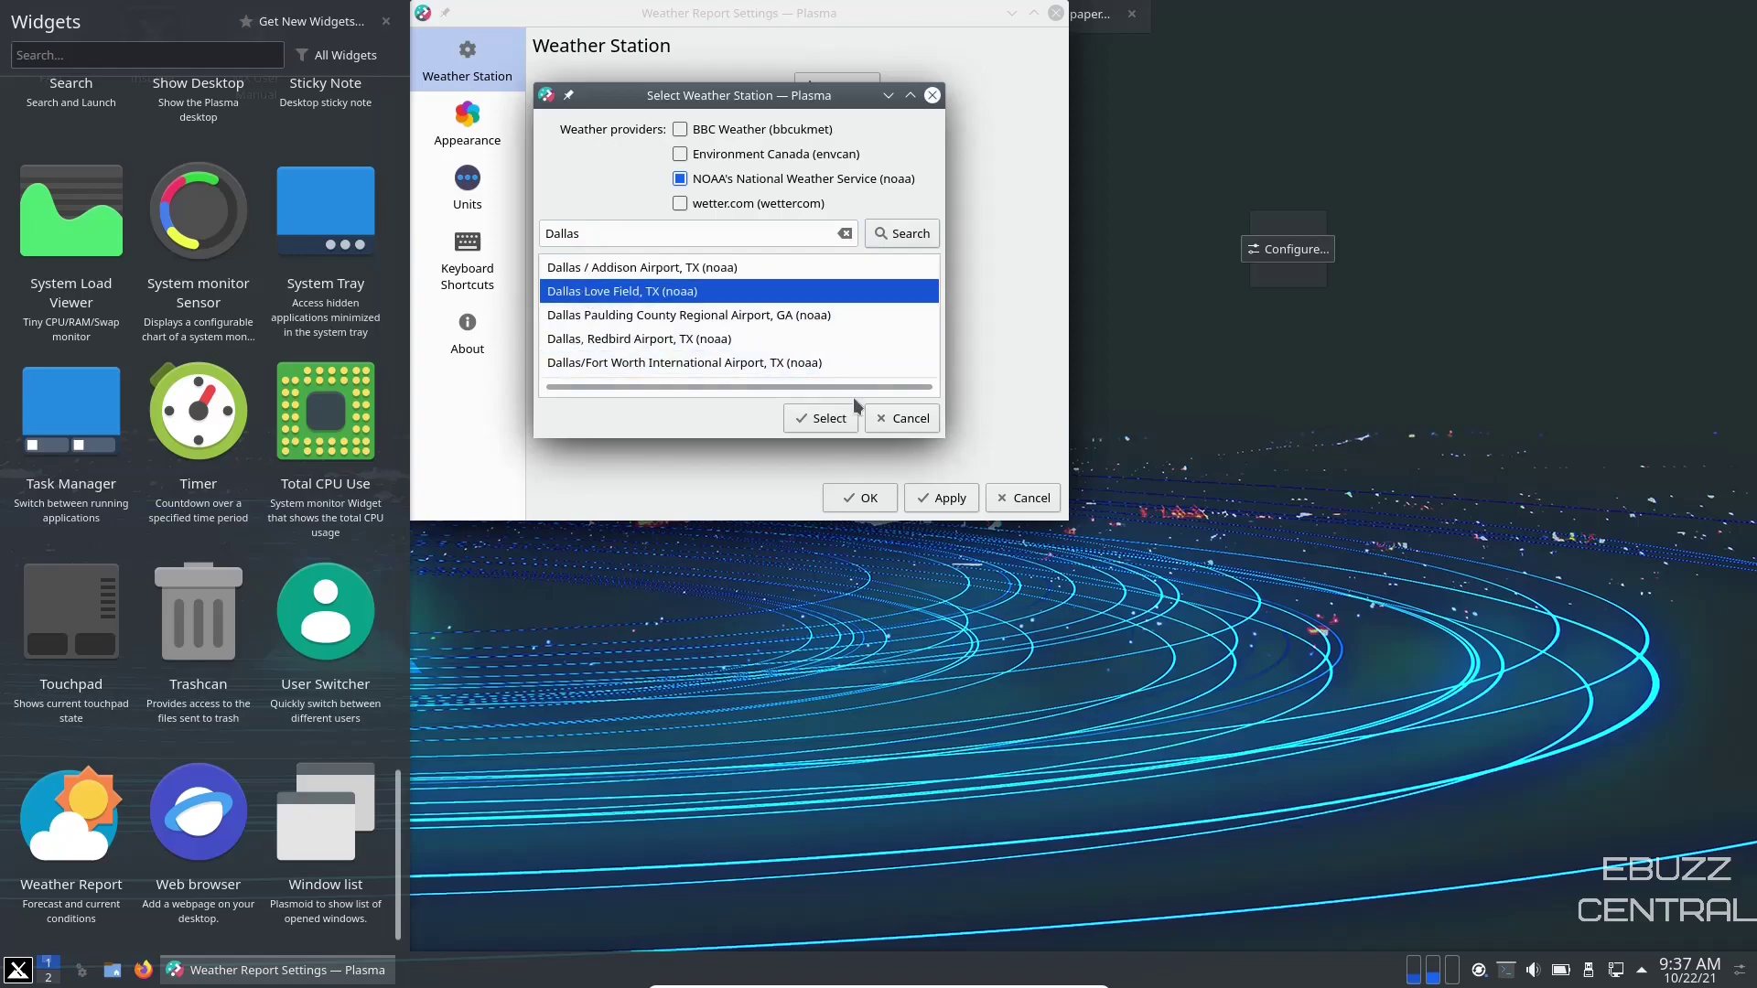
click(822, 418)
click(942, 499)
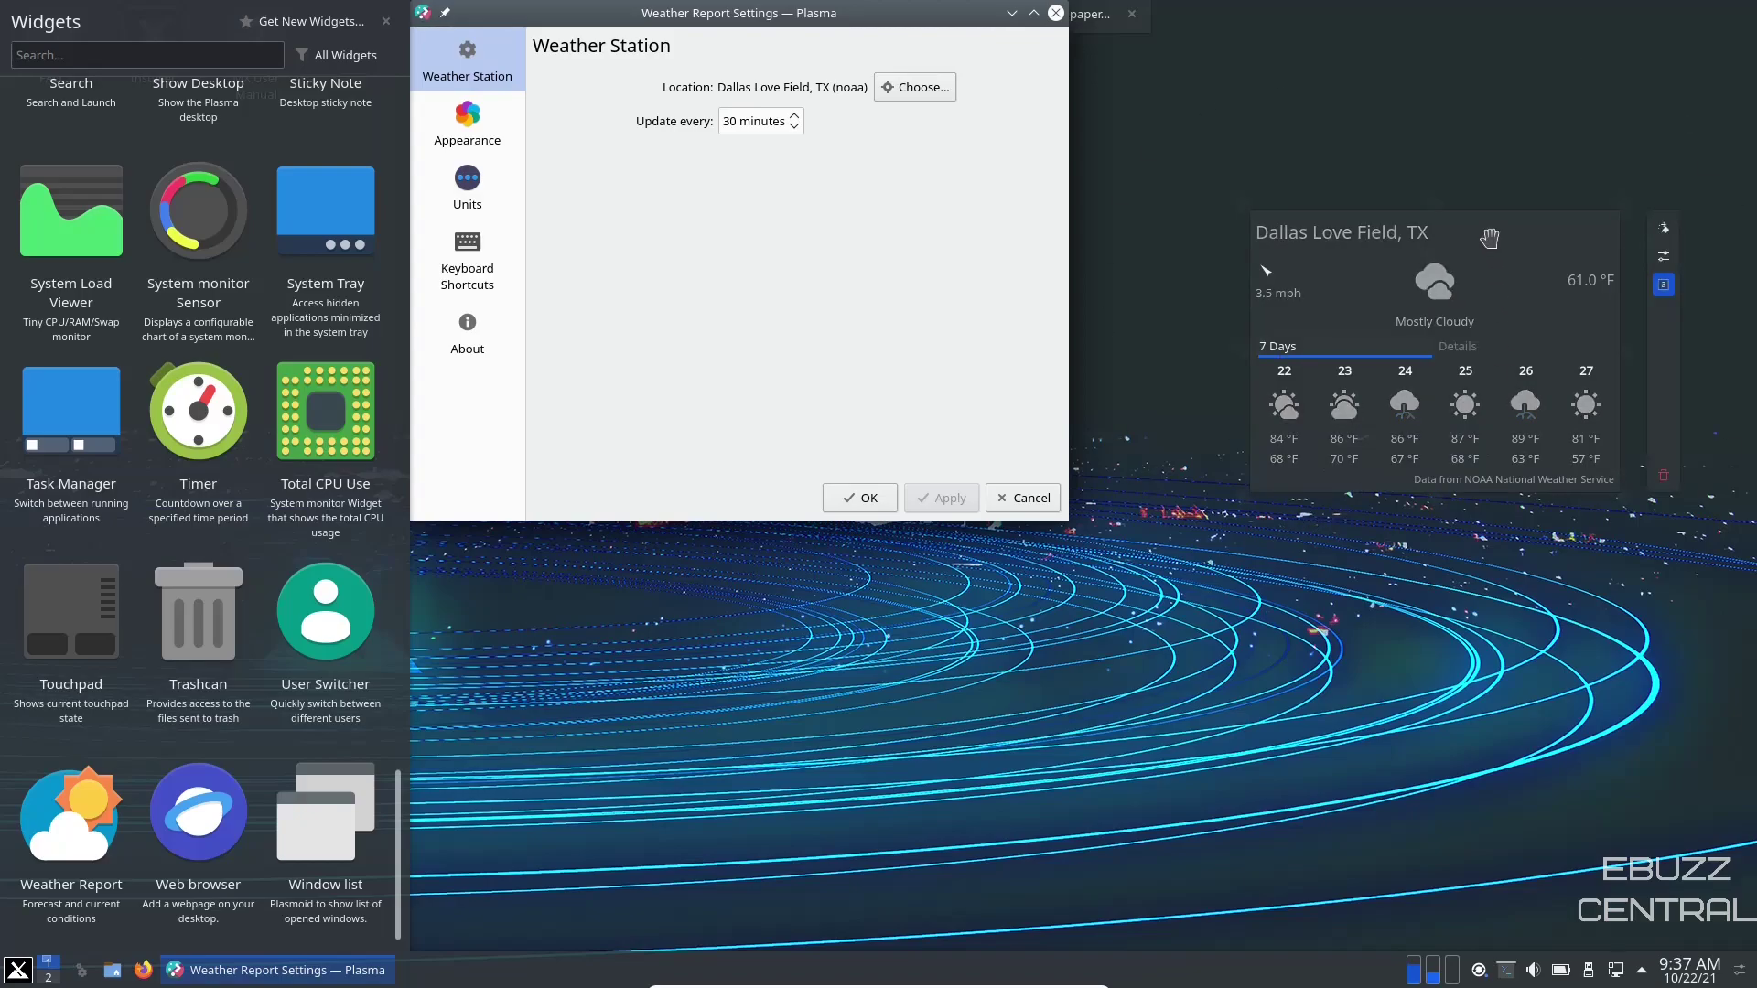
Move the weather widget top right, leave edit mode, then remove the Weather Report widget.
drag(1492, 237, 1571, 40)
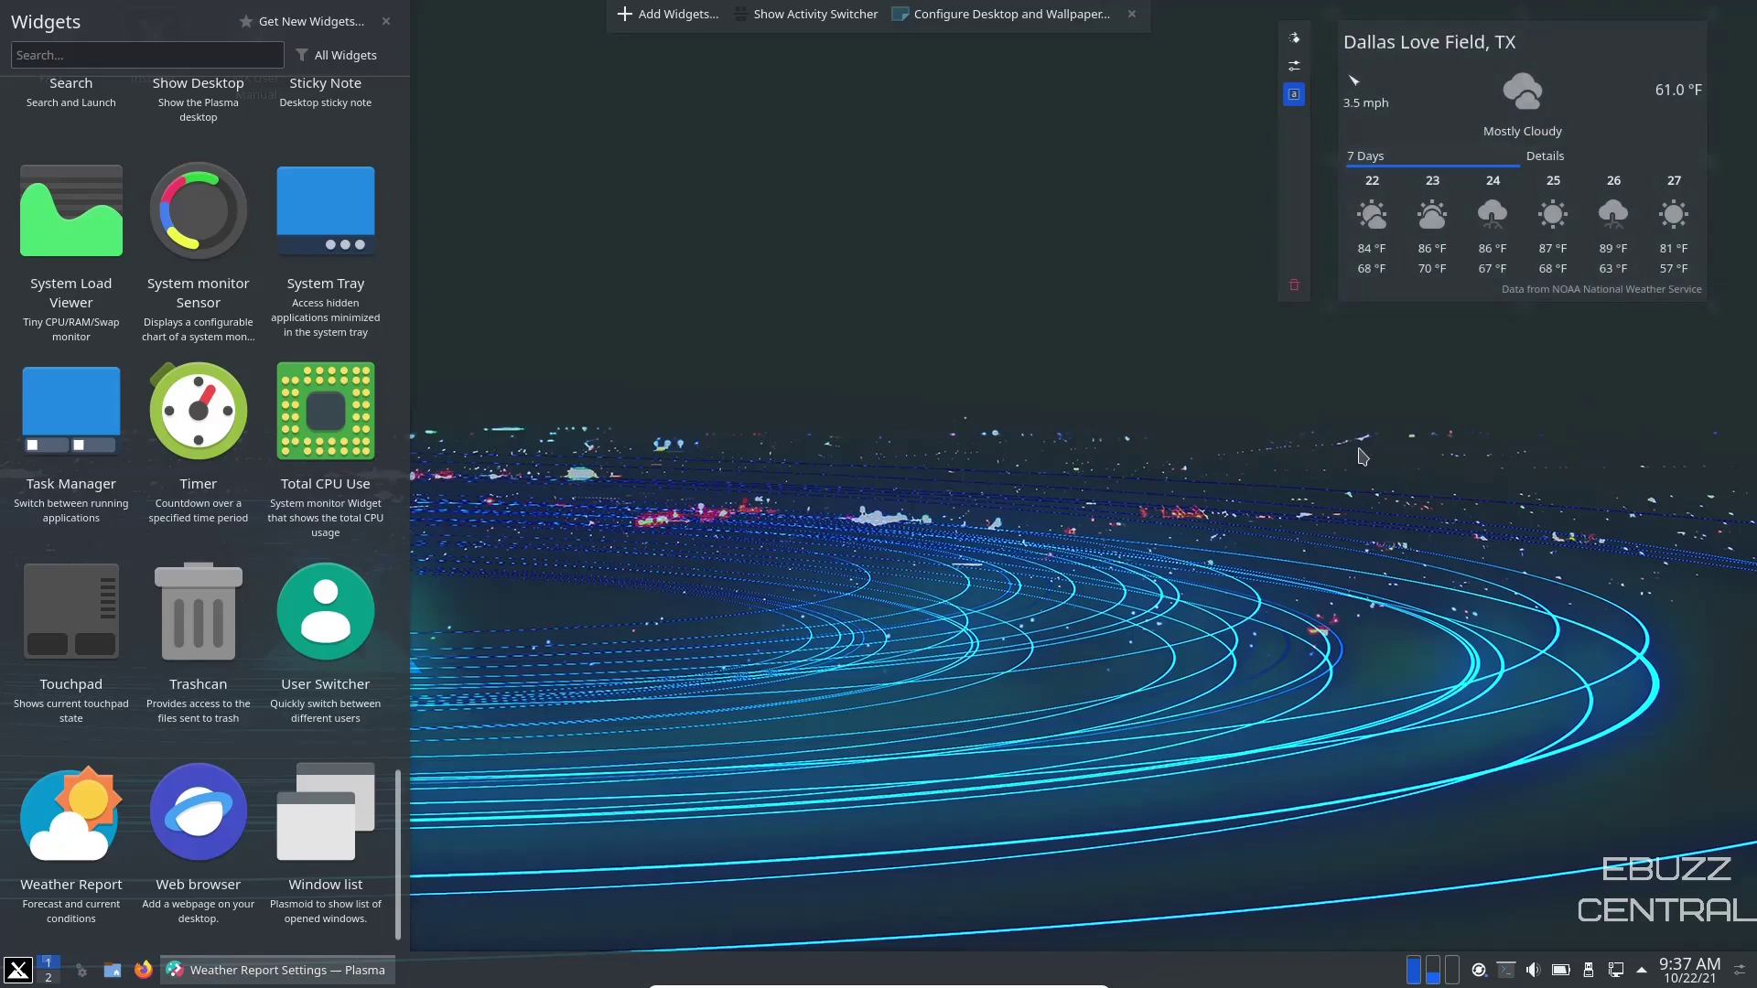
scroll(362, 87, up, 2)
click(384, 23)
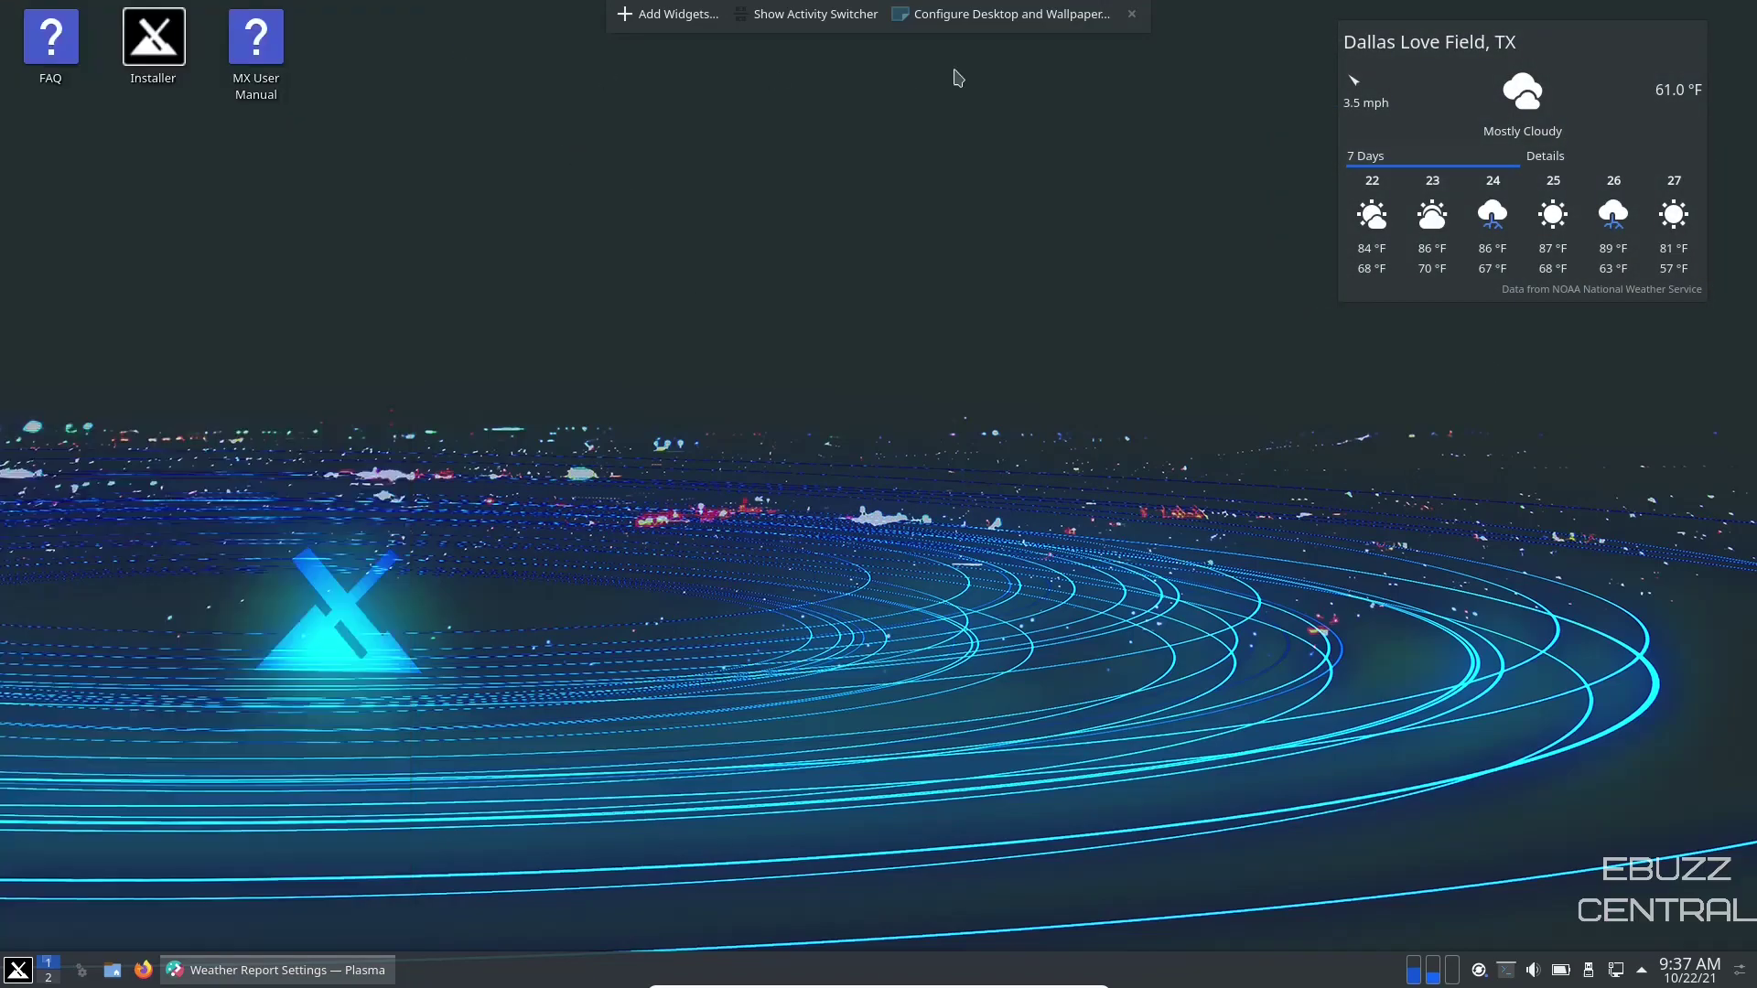
click(1133, 14)
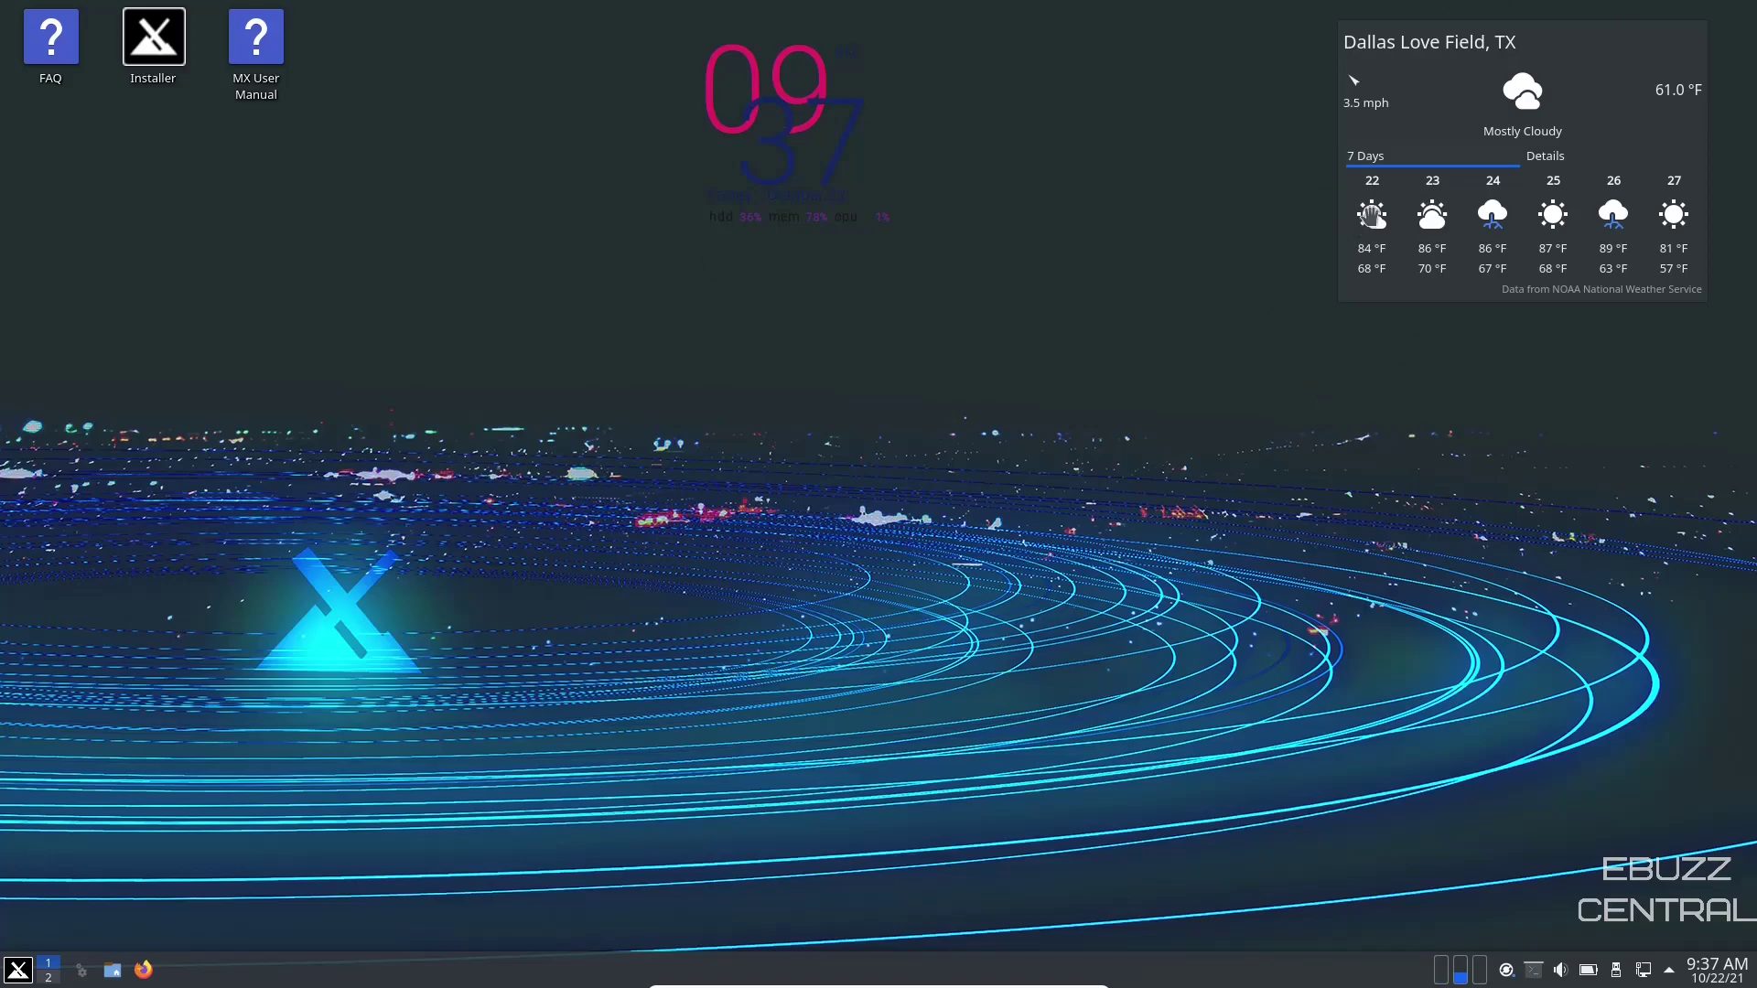
right_click(1428, 100)
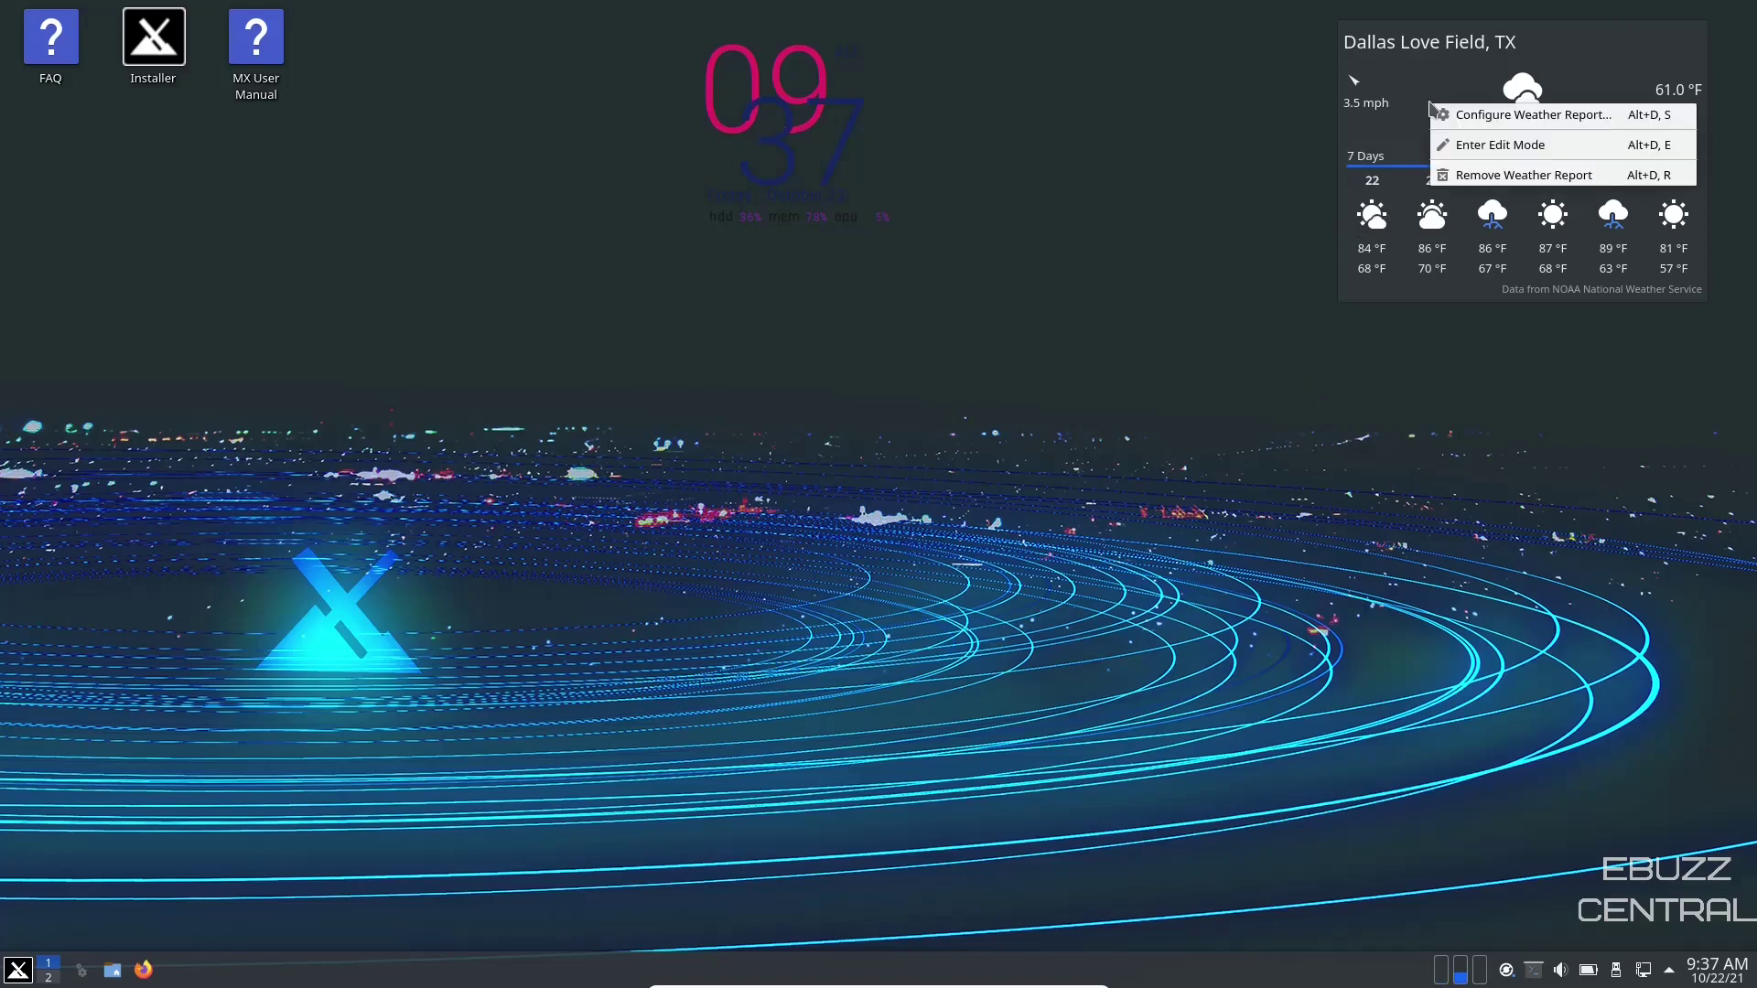
click(1488, 176)
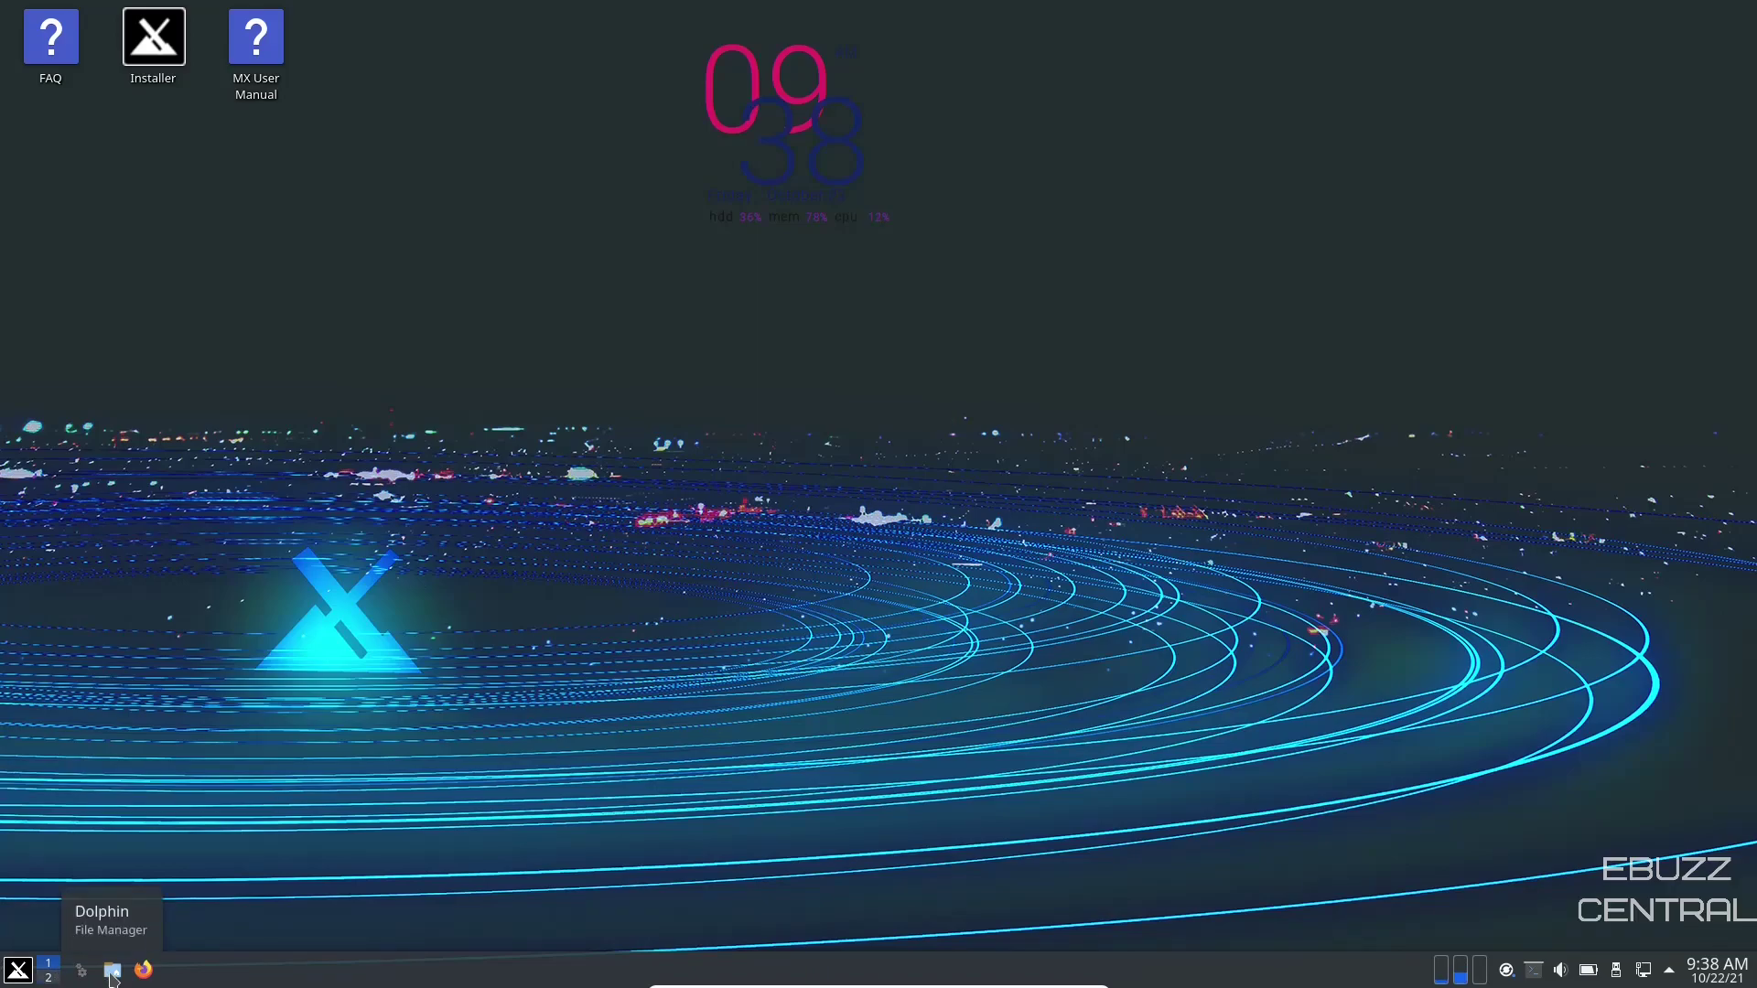
Launch Dolphin, centre its window on the desktop and enlarge it.
click(112, 972)
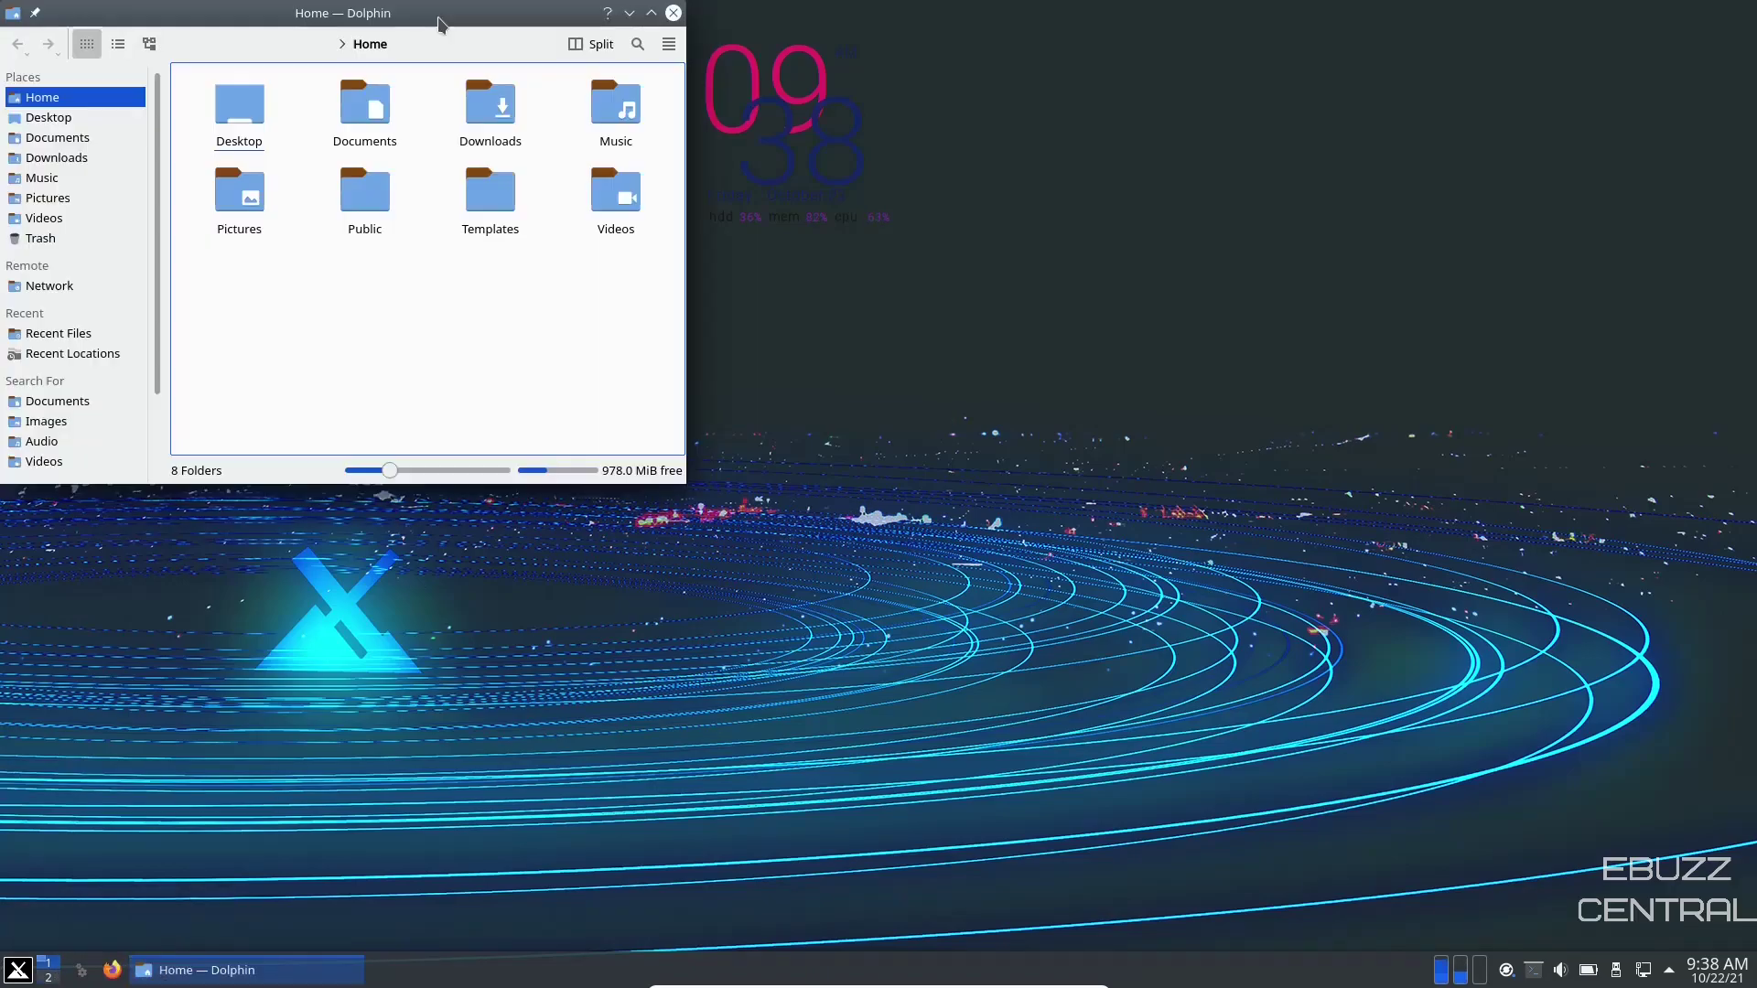
drag(438, 23, 917, 155)
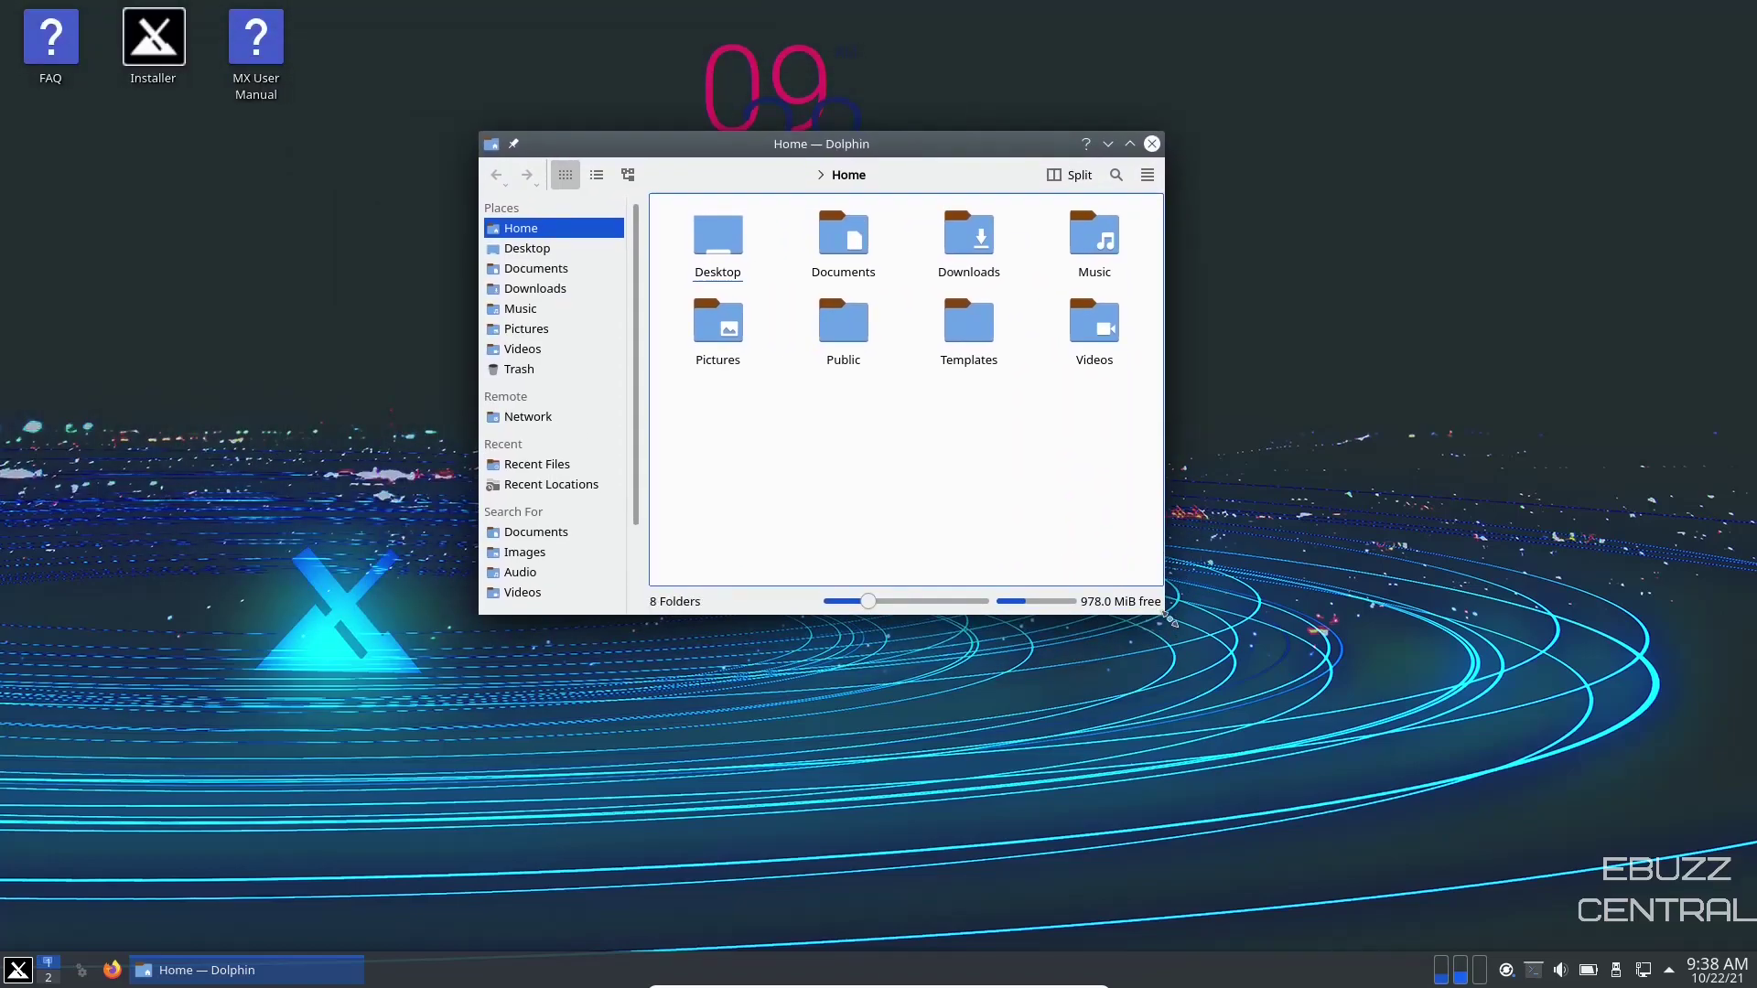
drag(1164, 615, 1333, 773)
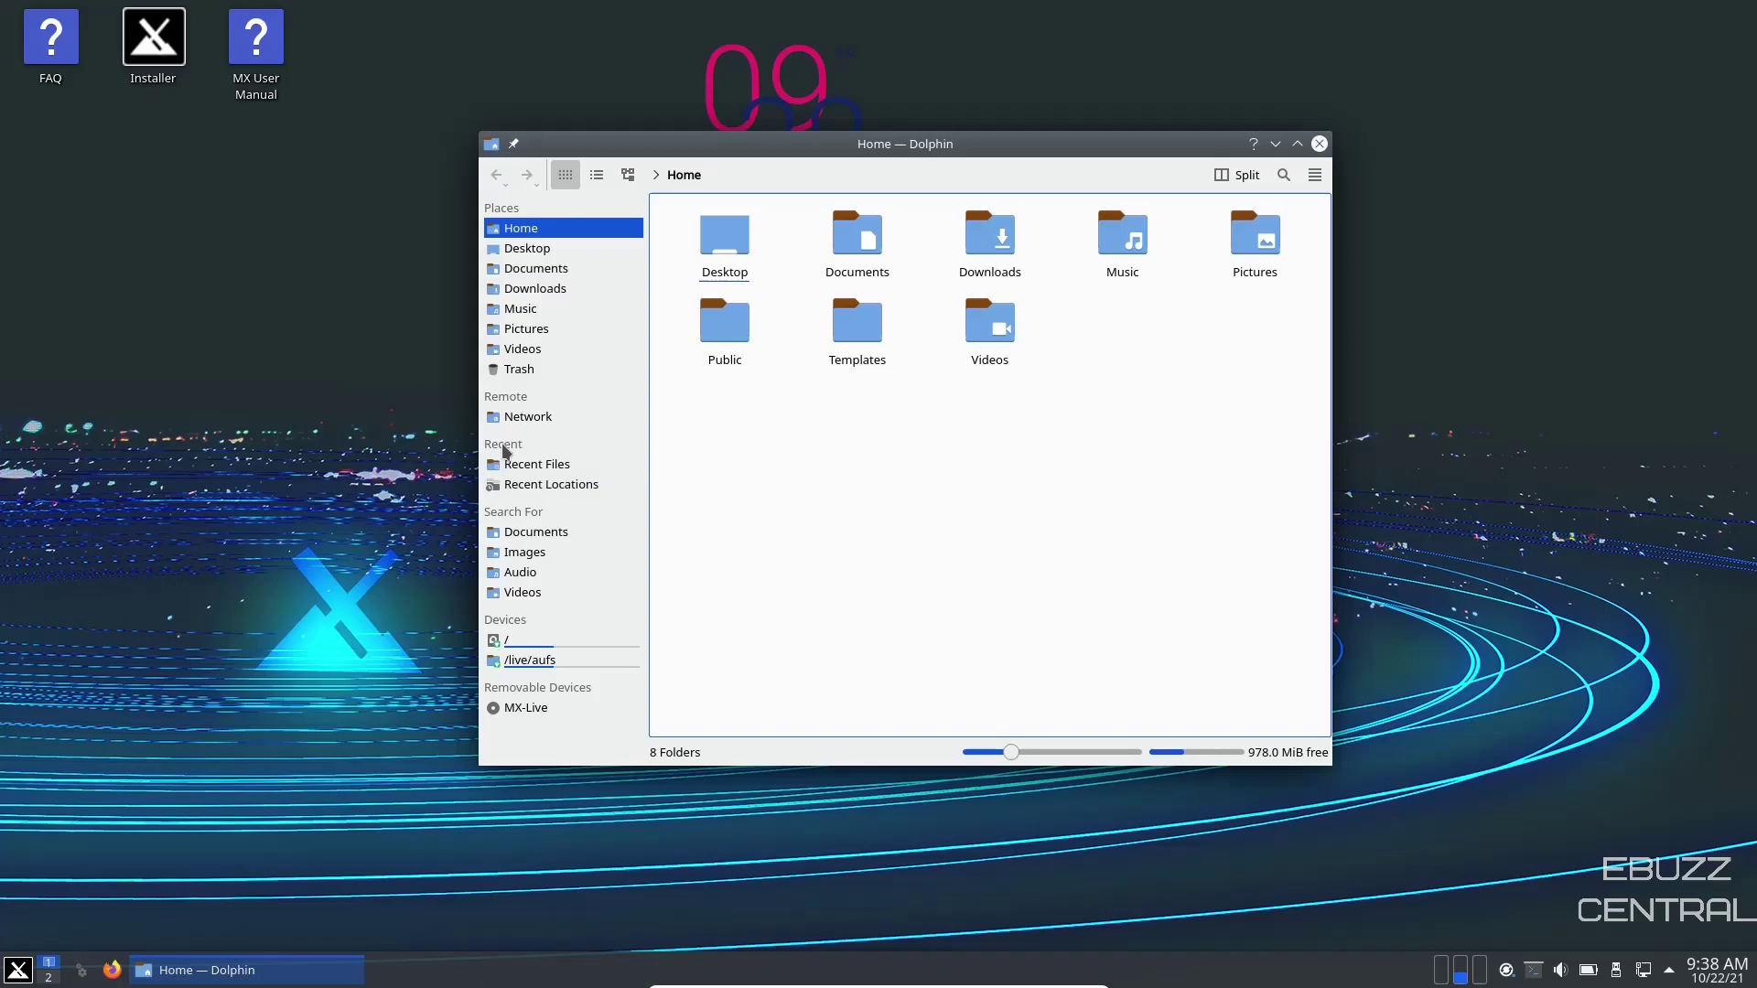
Hide the Recent and Search For sections from the Places panel.
right_click(503, 450)
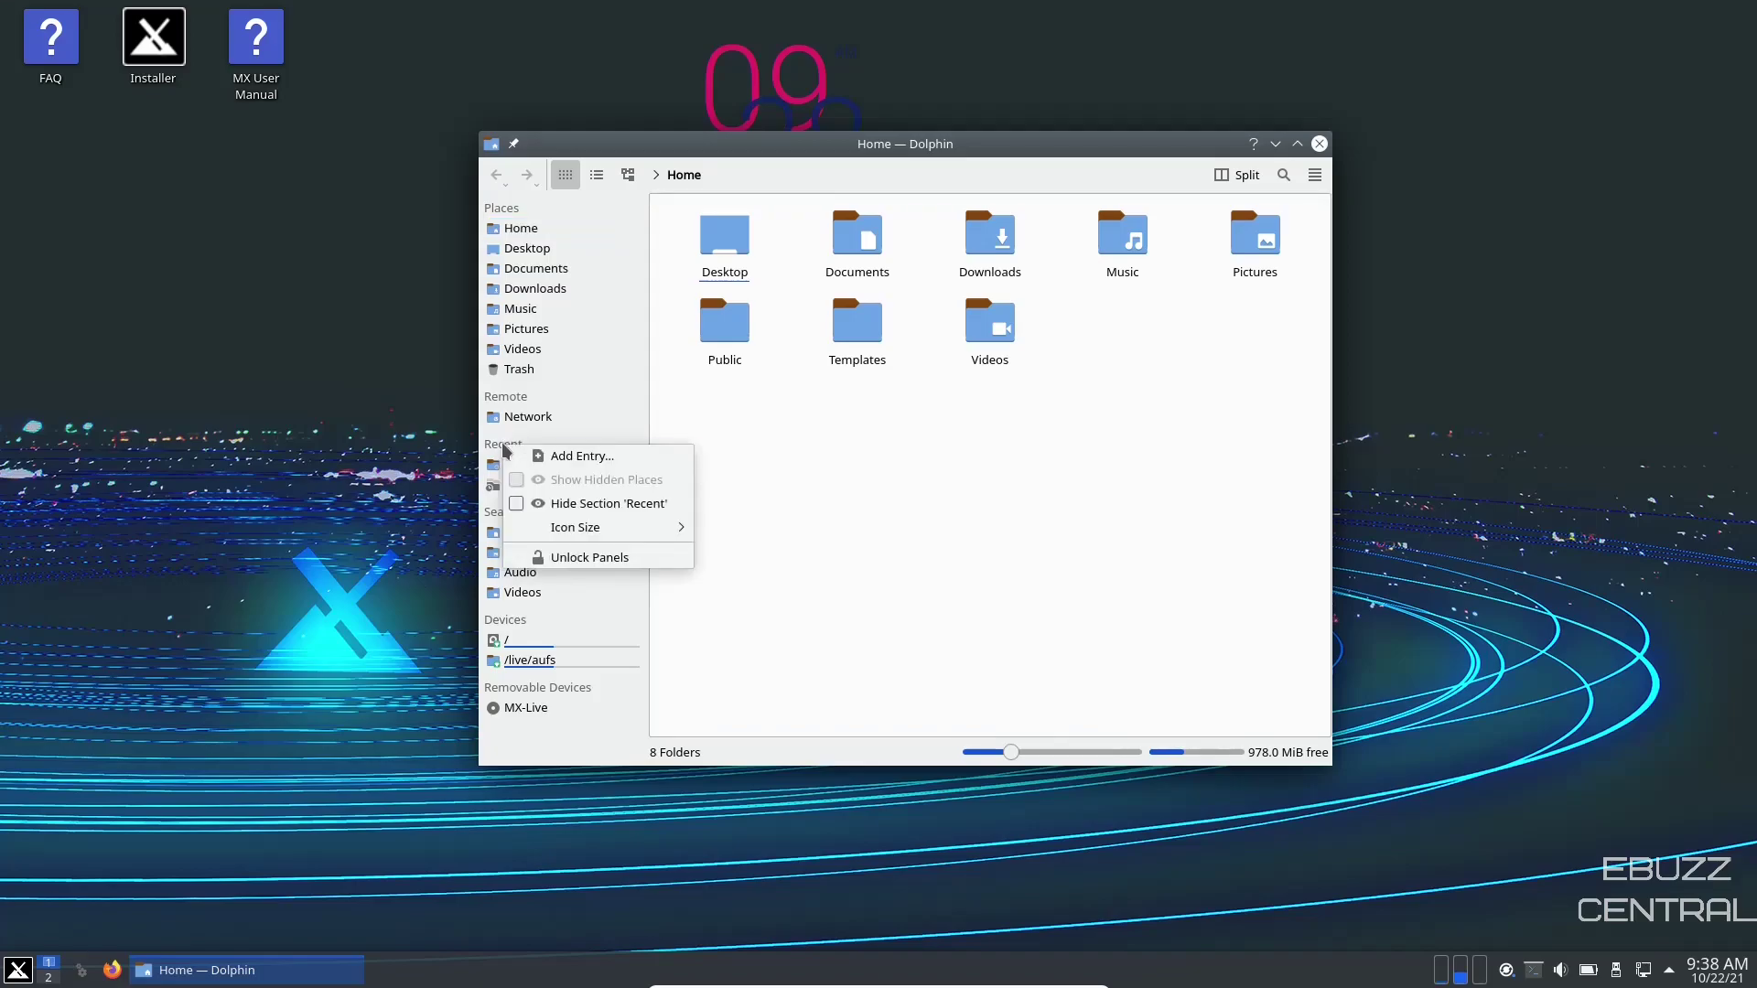
click(518, 504)
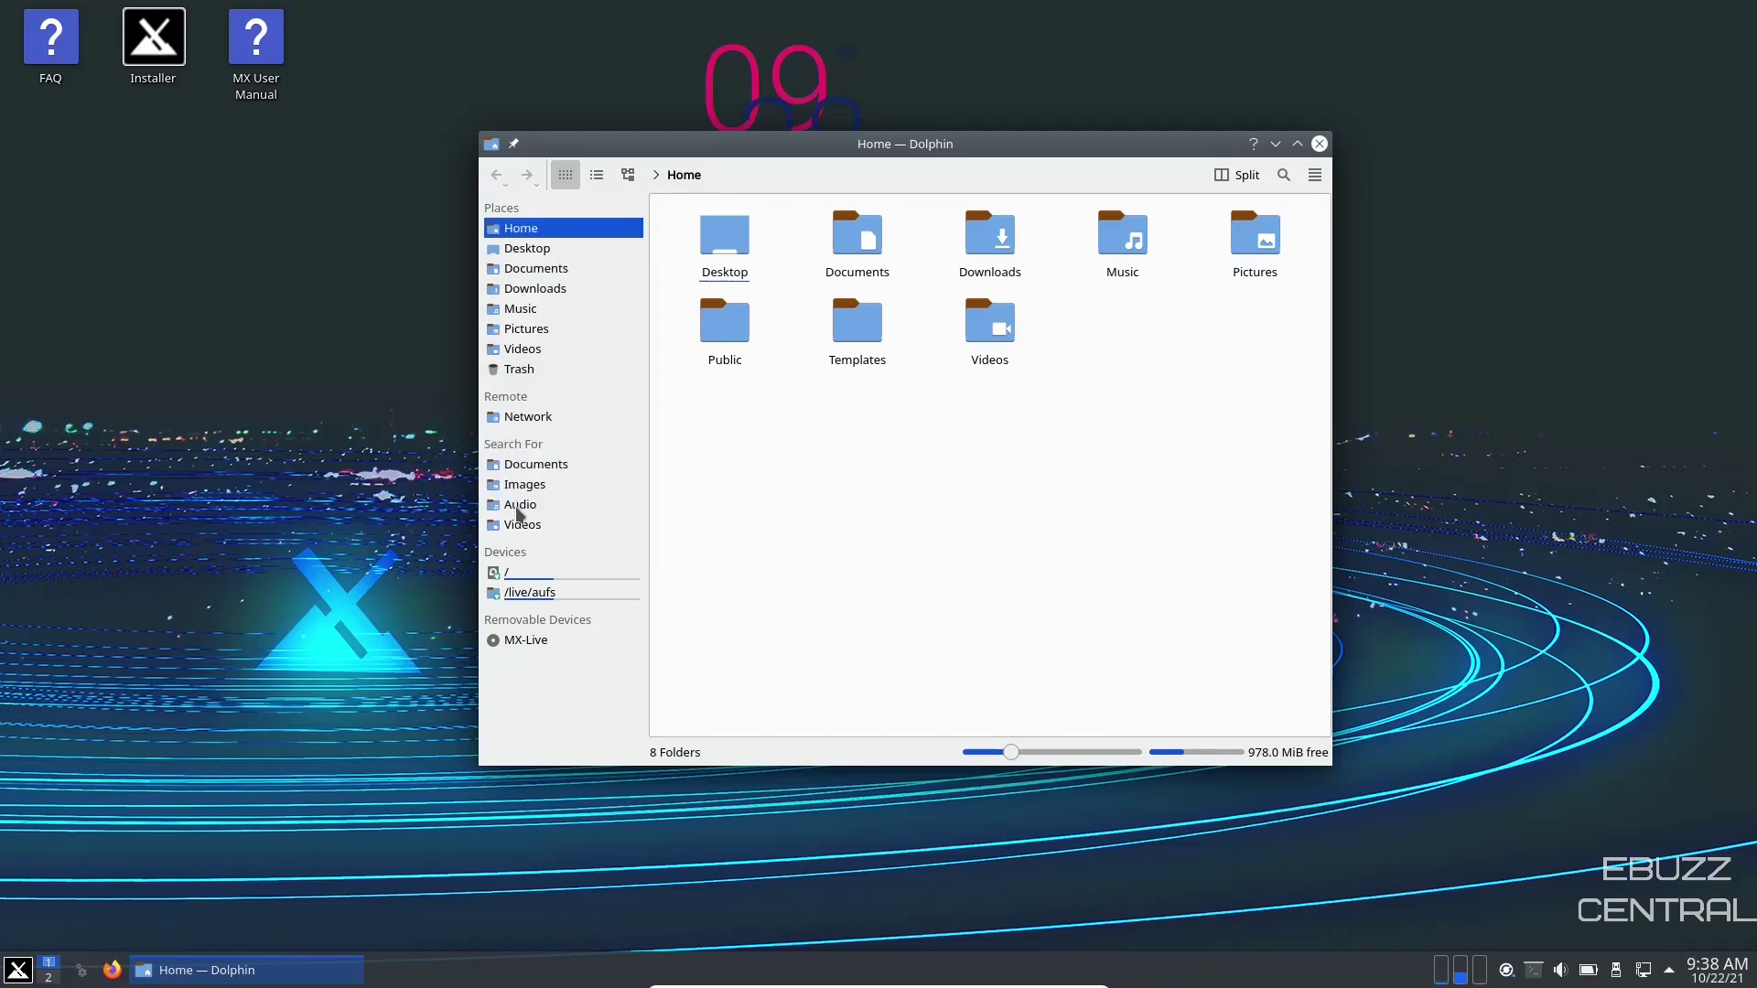
right_click(511, 455)
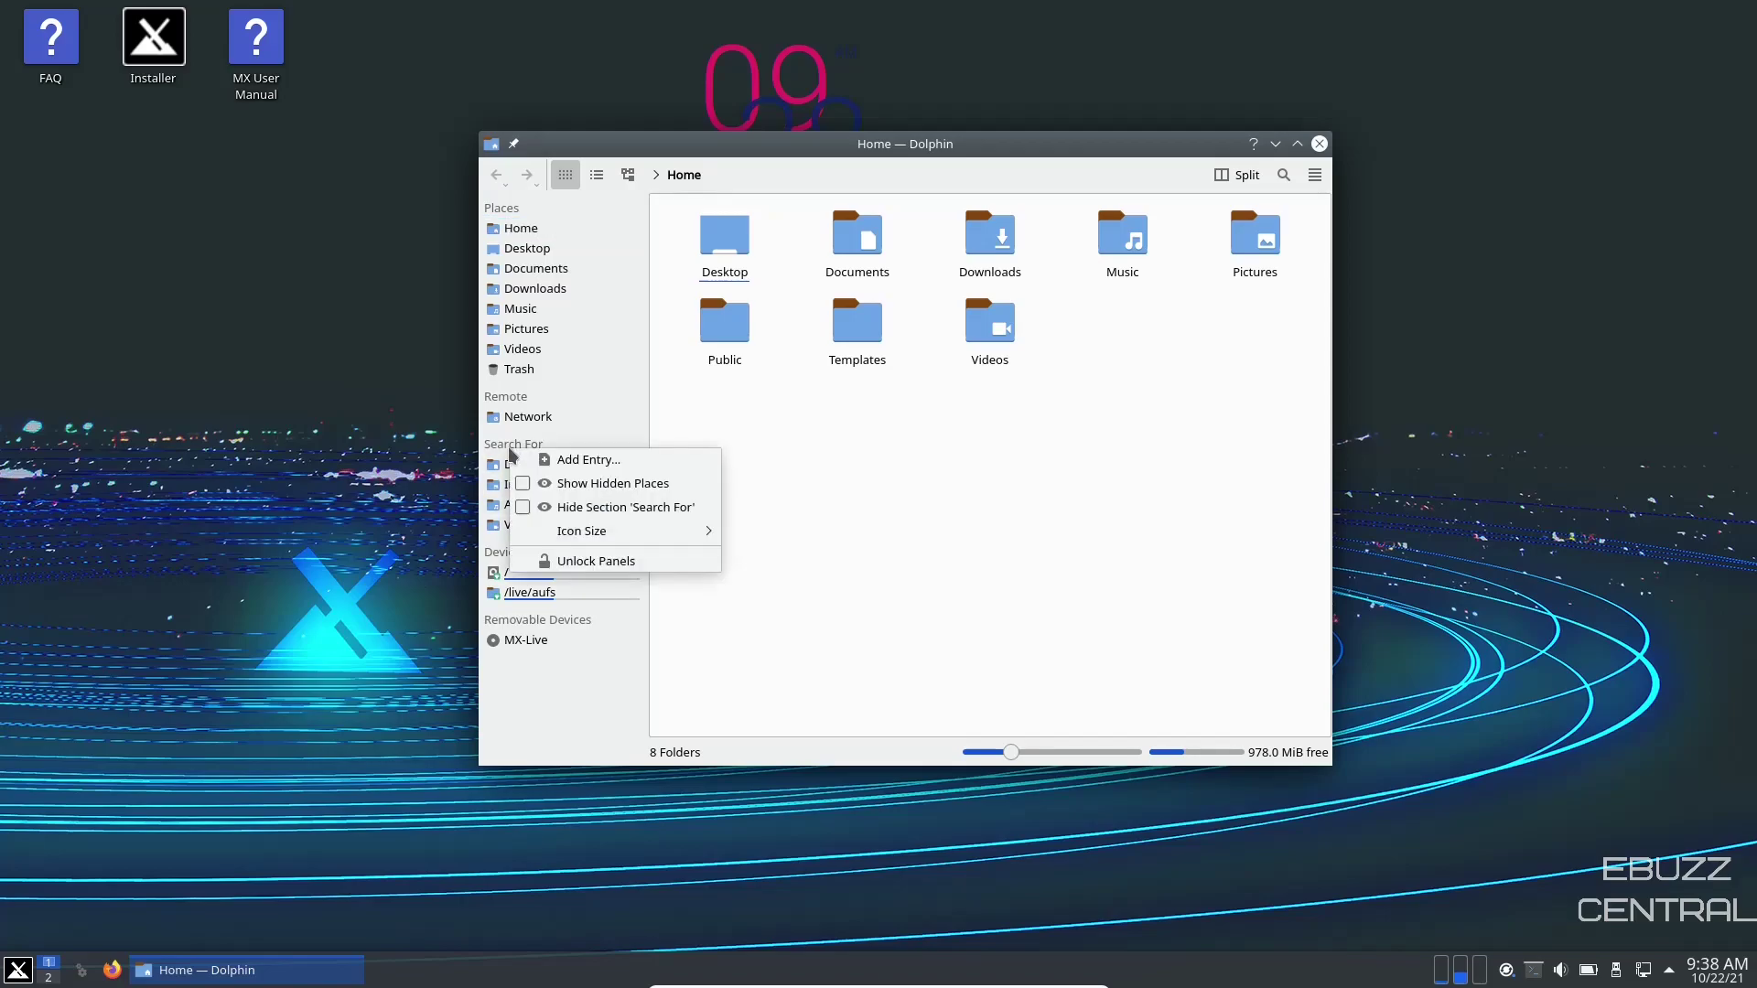
click(521, 509)
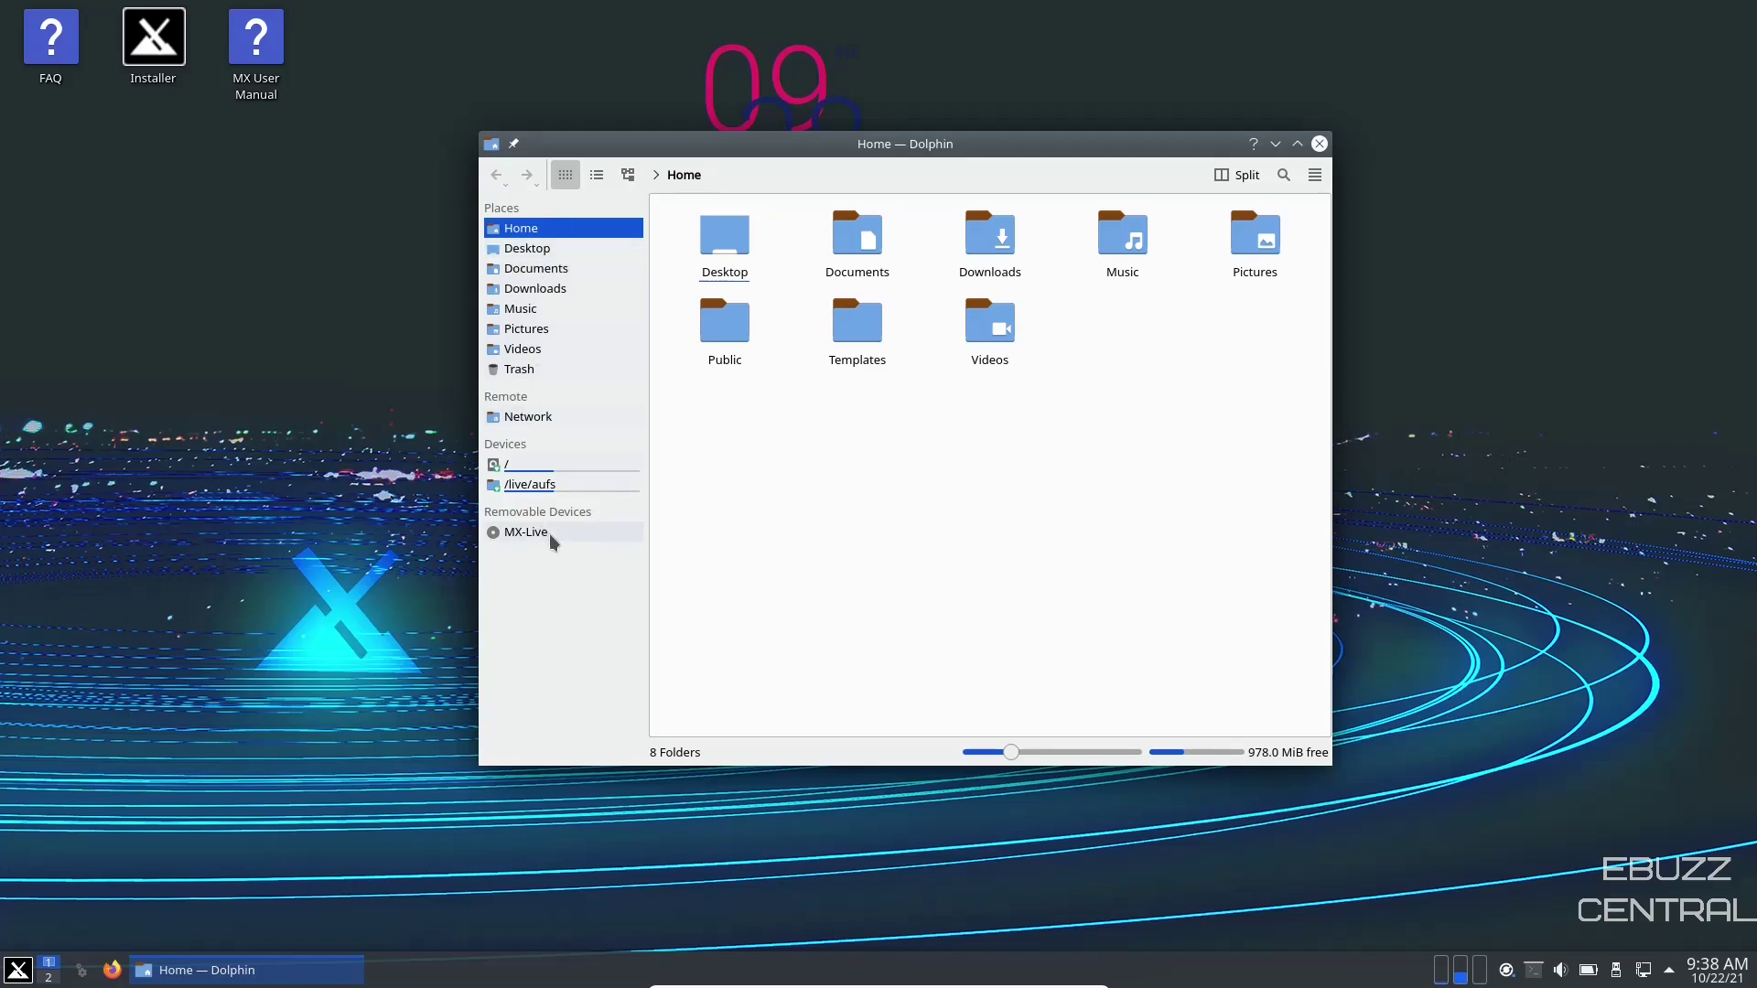
Set Dolphin's Places entries to Large icons, widen the window, and enlarge folder icons to 80 pixels.
right_click(551, 671)
mouse_move(639, 730)
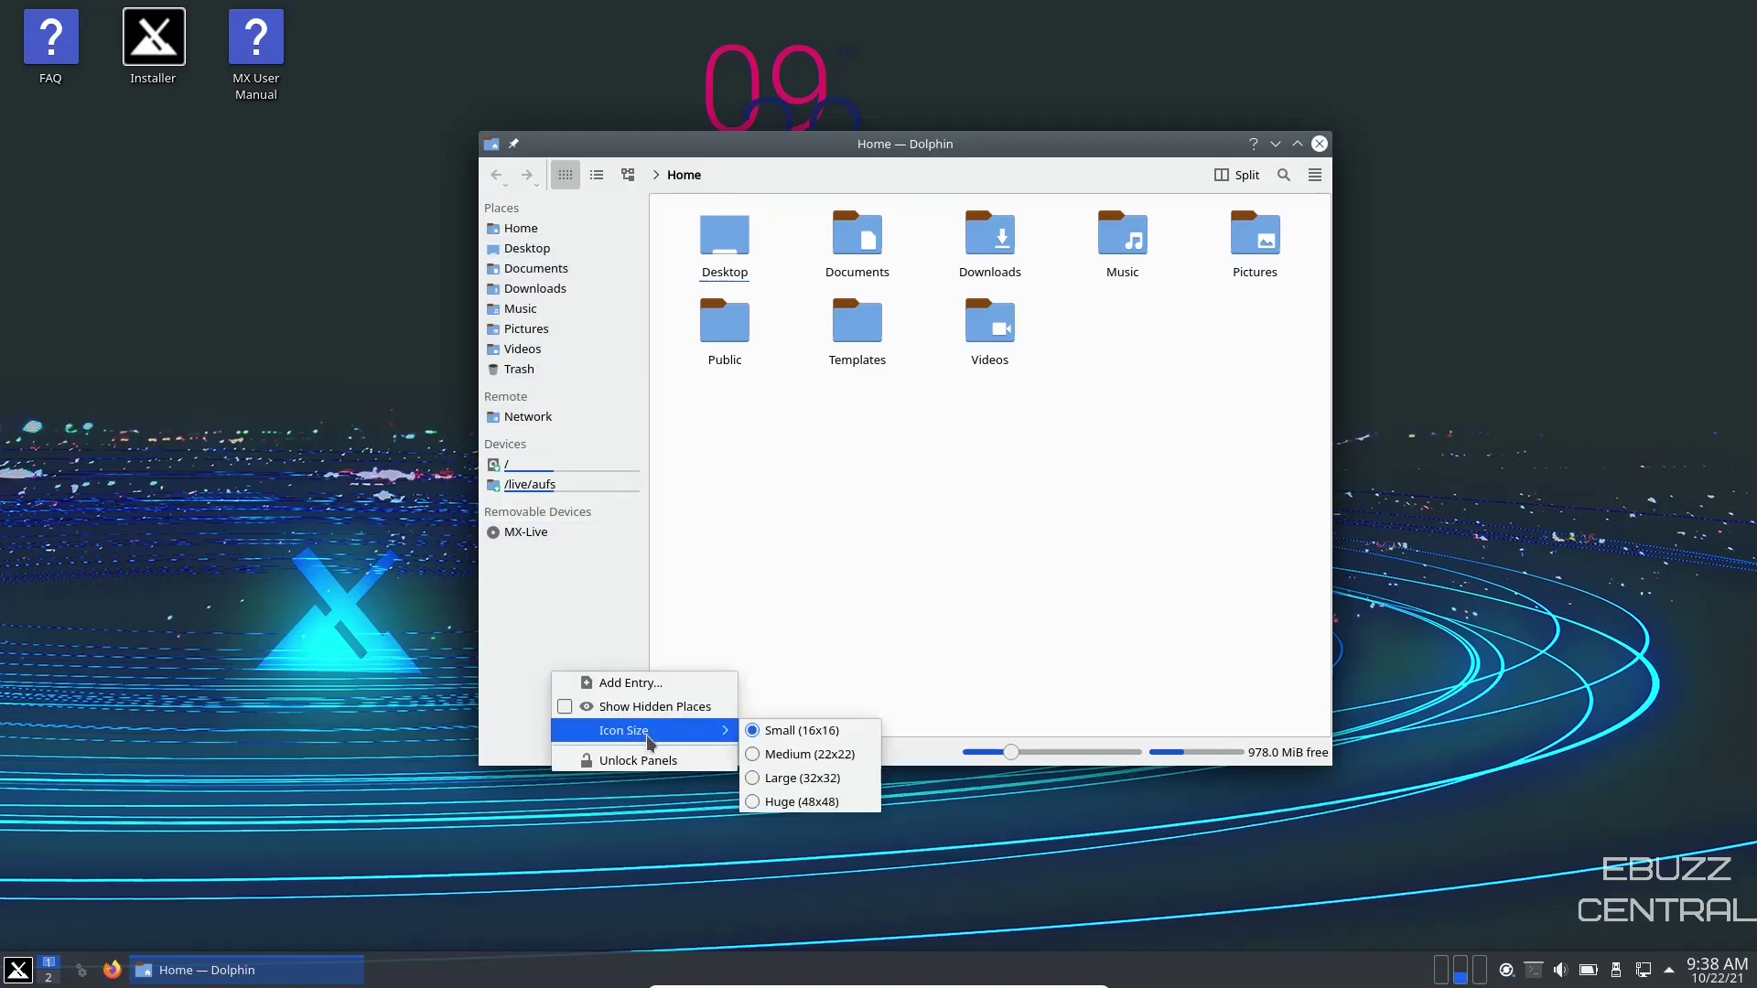
click(757, 779)
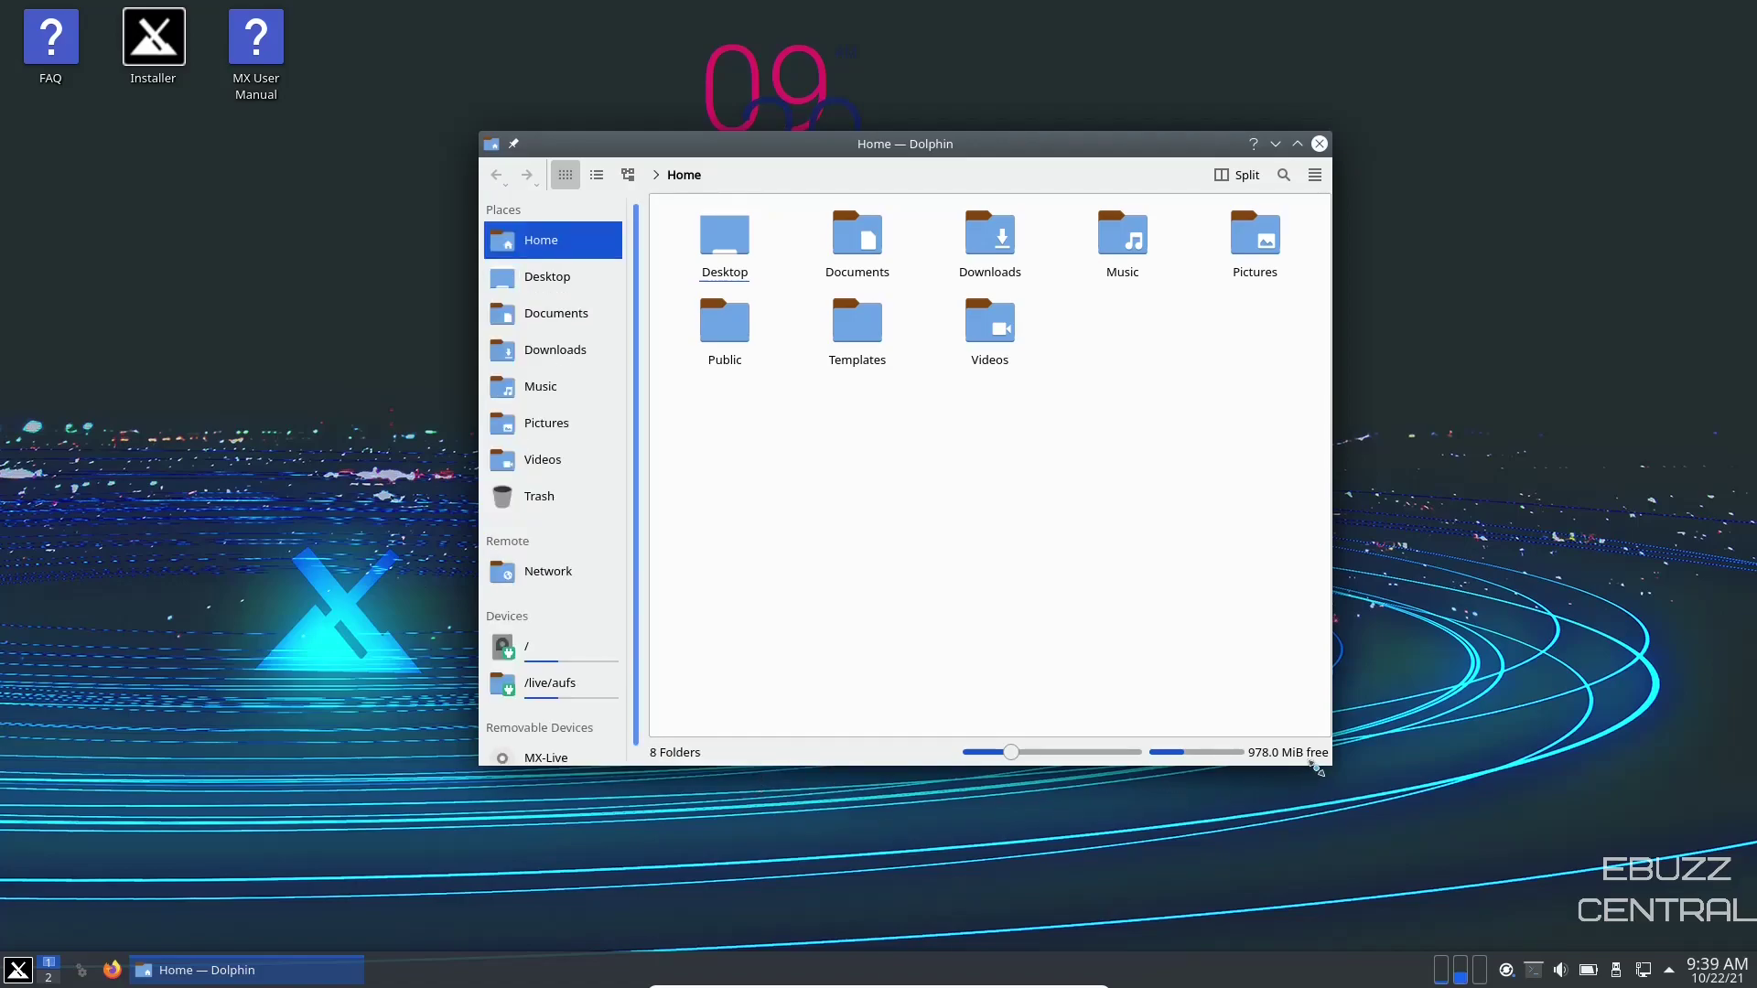
drag(1315, 769, 1387, 850)
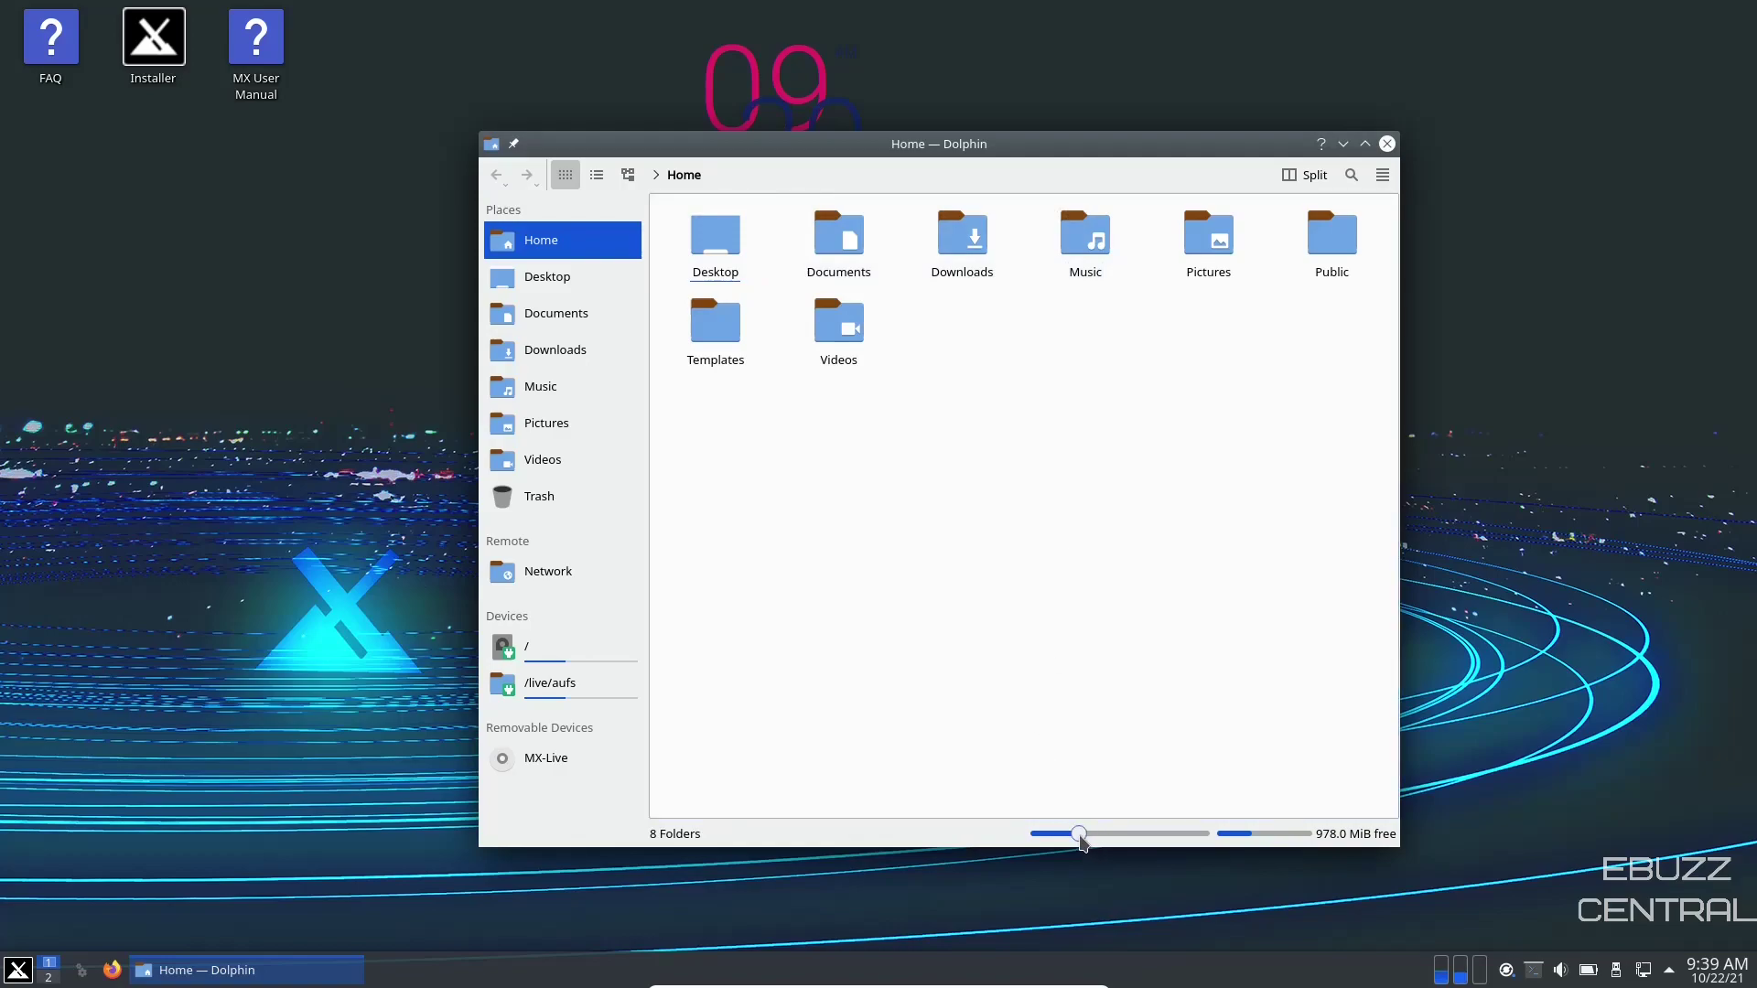
mouse_move(1080, 840)
mouse_down()
mouse_move(1059, 838)
mouse_move(1093, 838)
mouse_up()
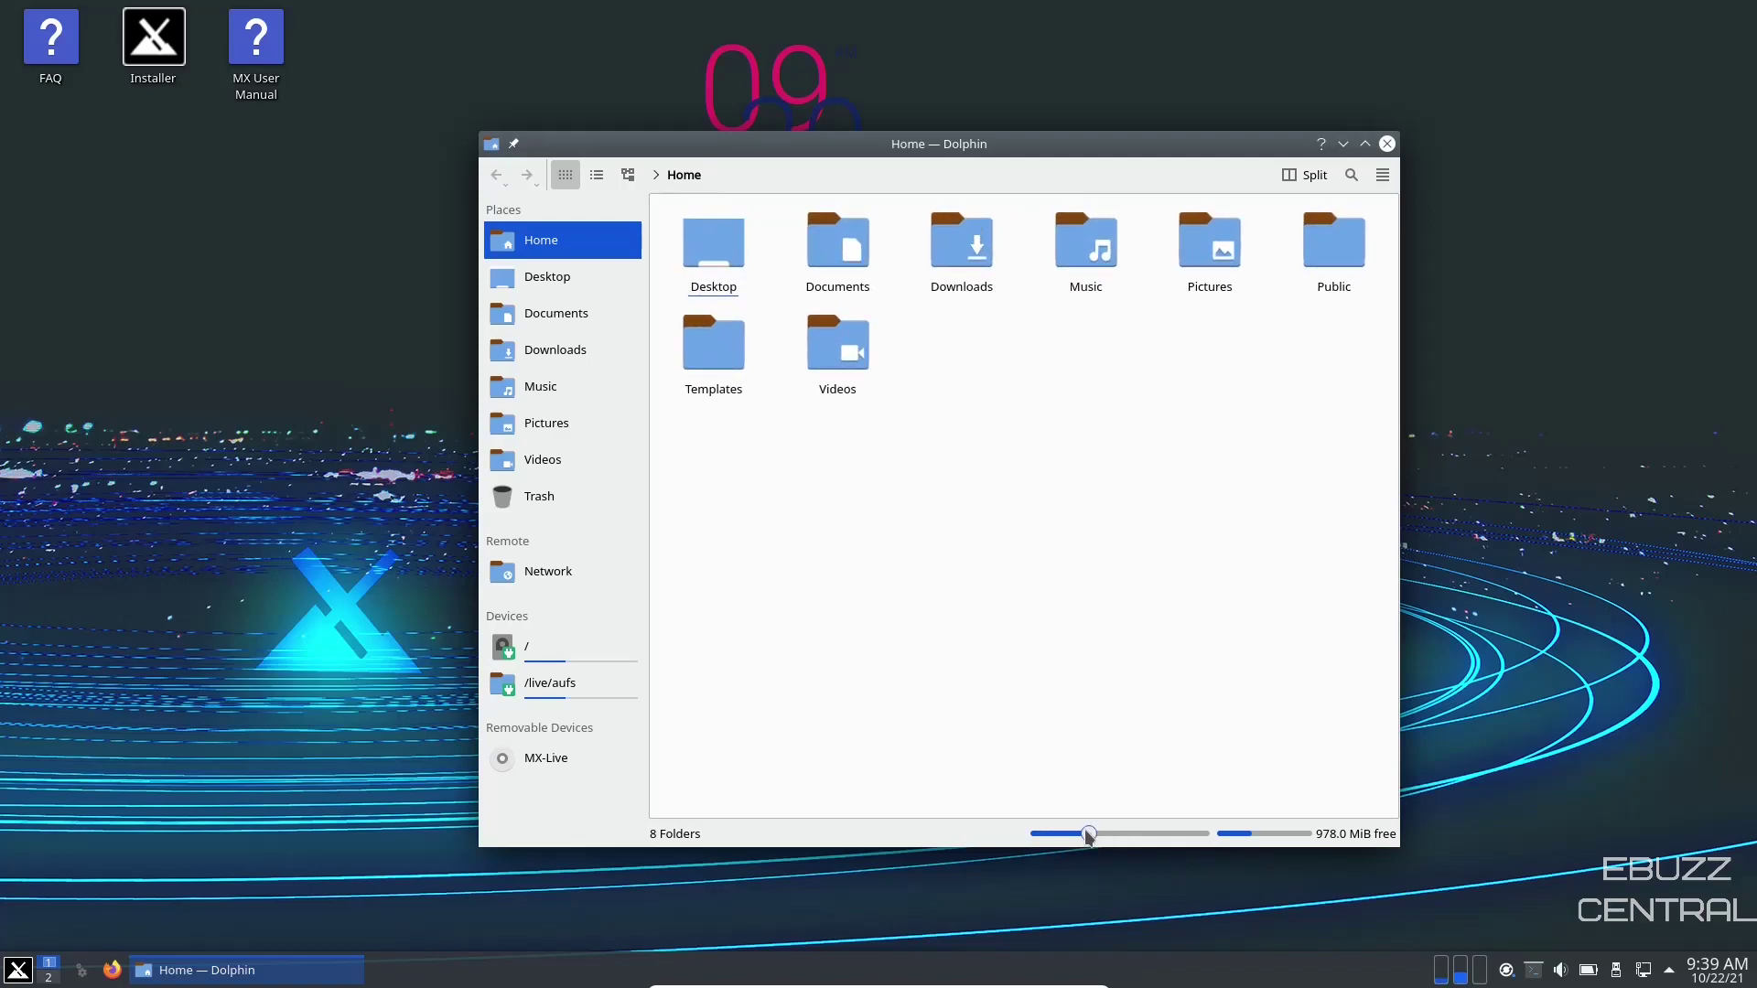
drag(1025, 143, 971, 110)
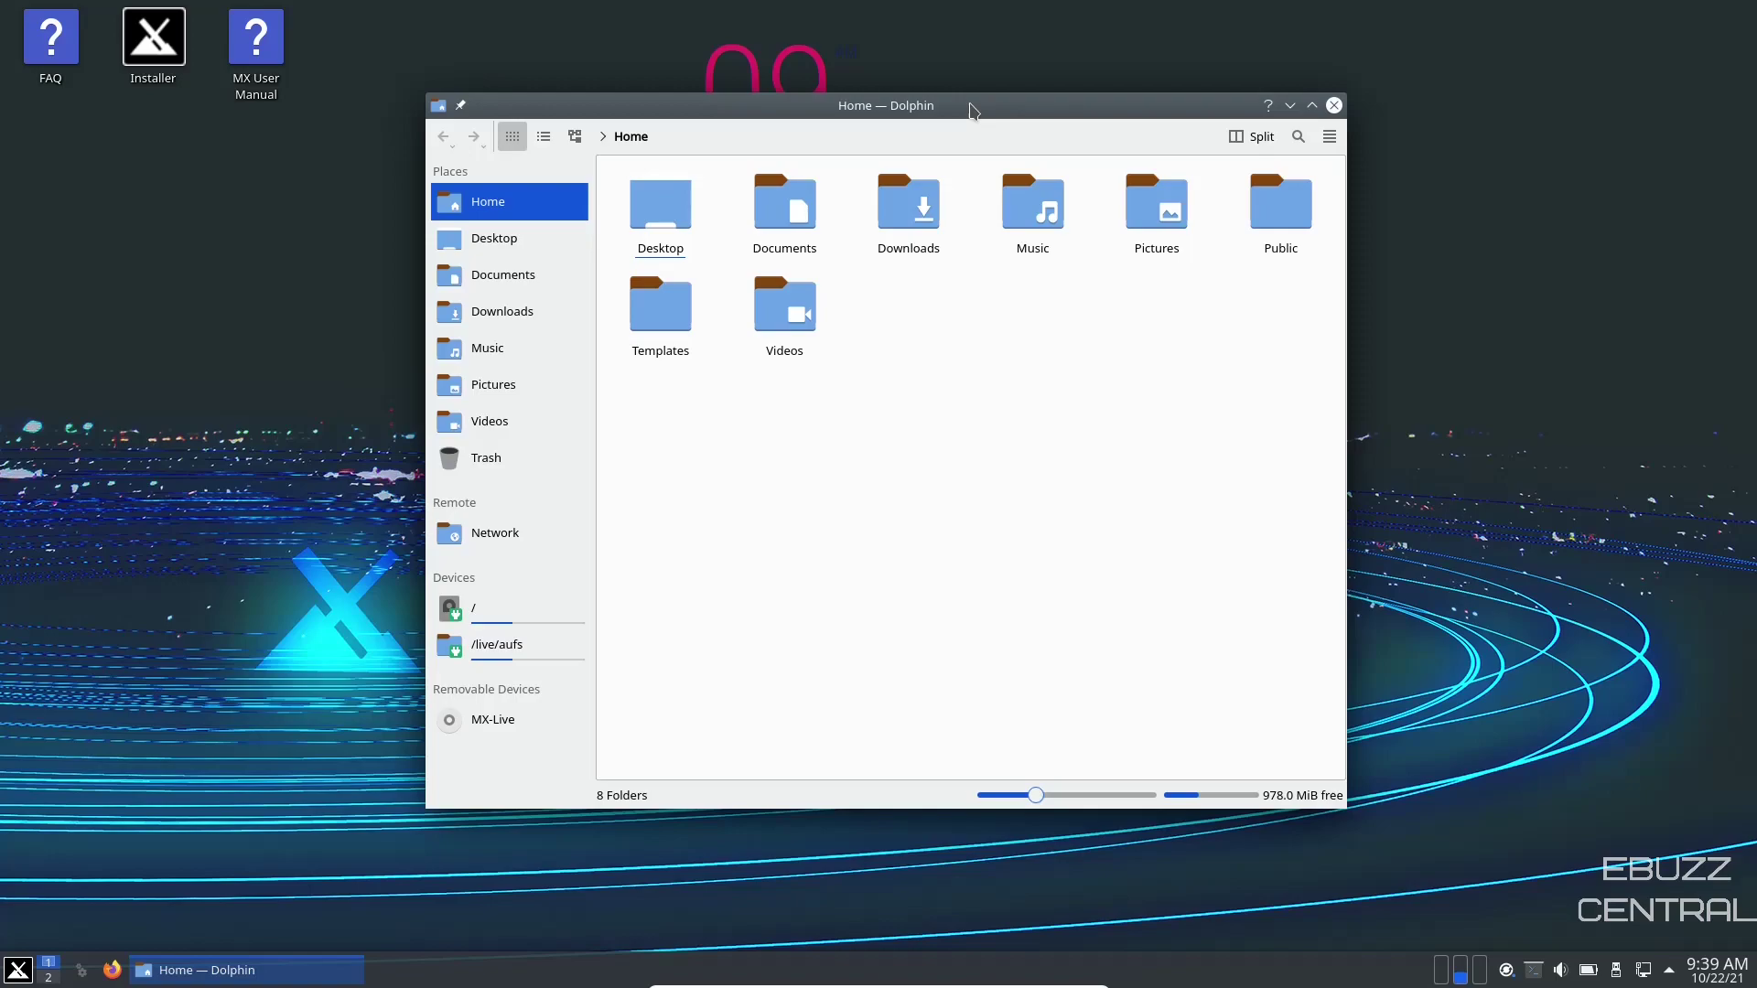
Close Dolphin and open the application launcher menu.
click(1334, 106)
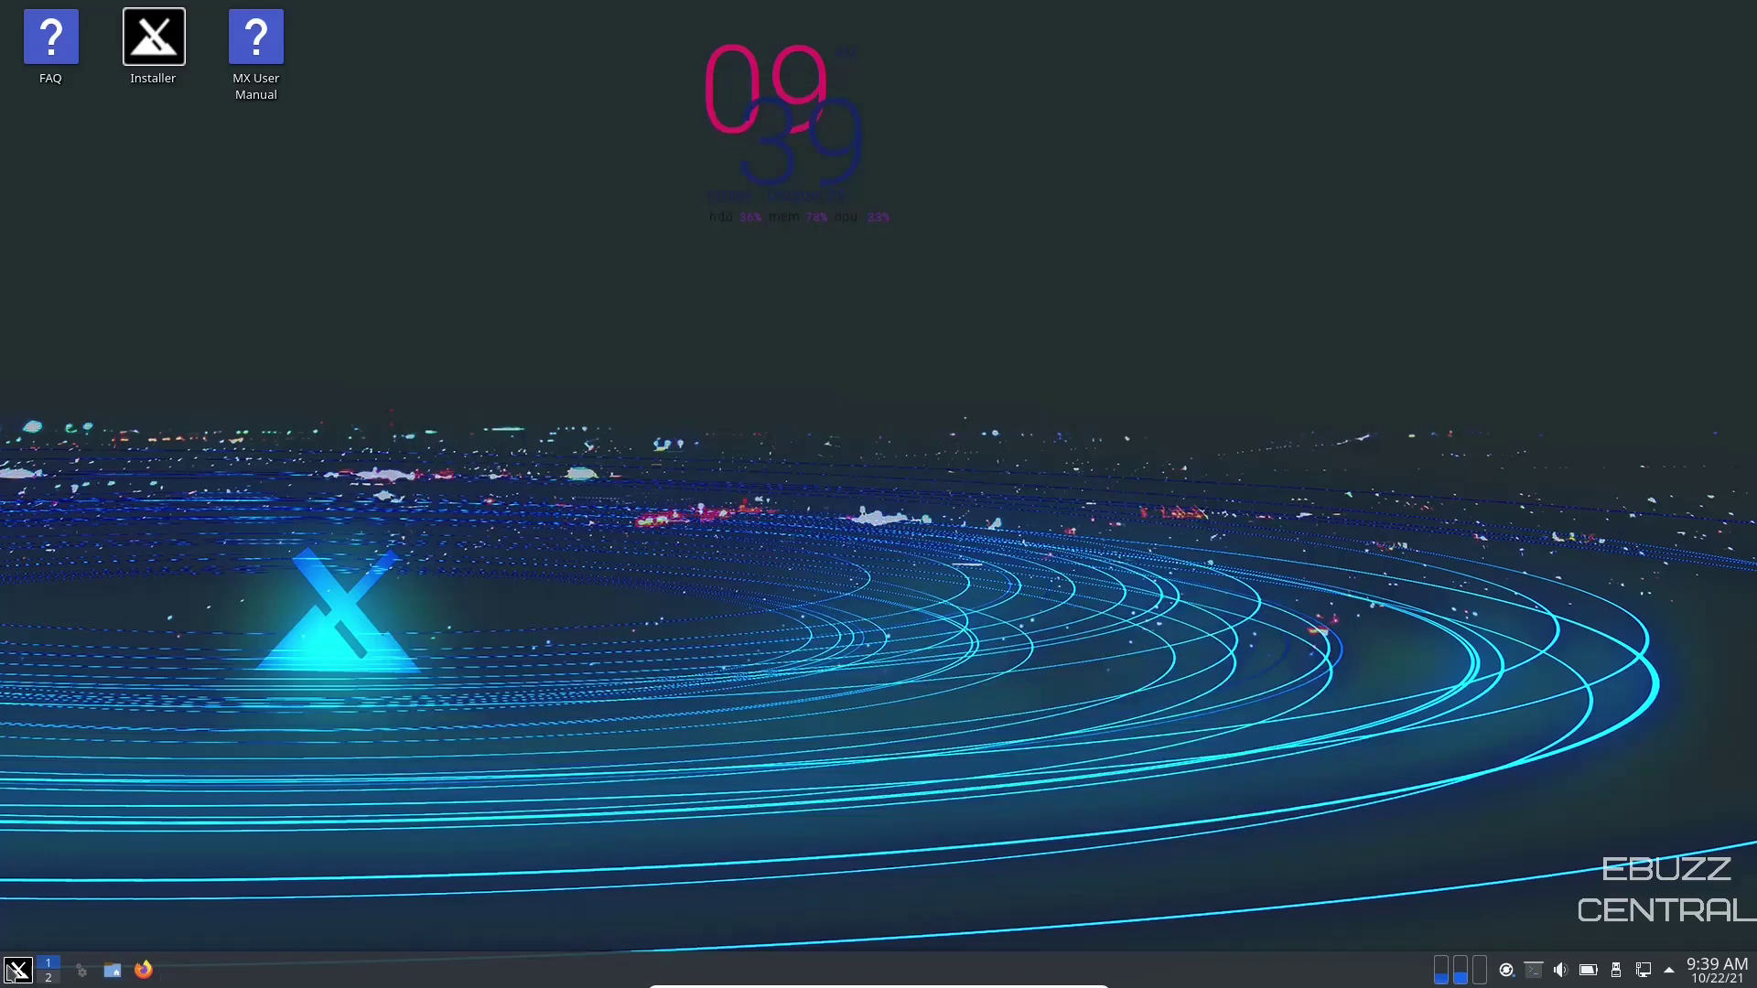
click(15, 970)
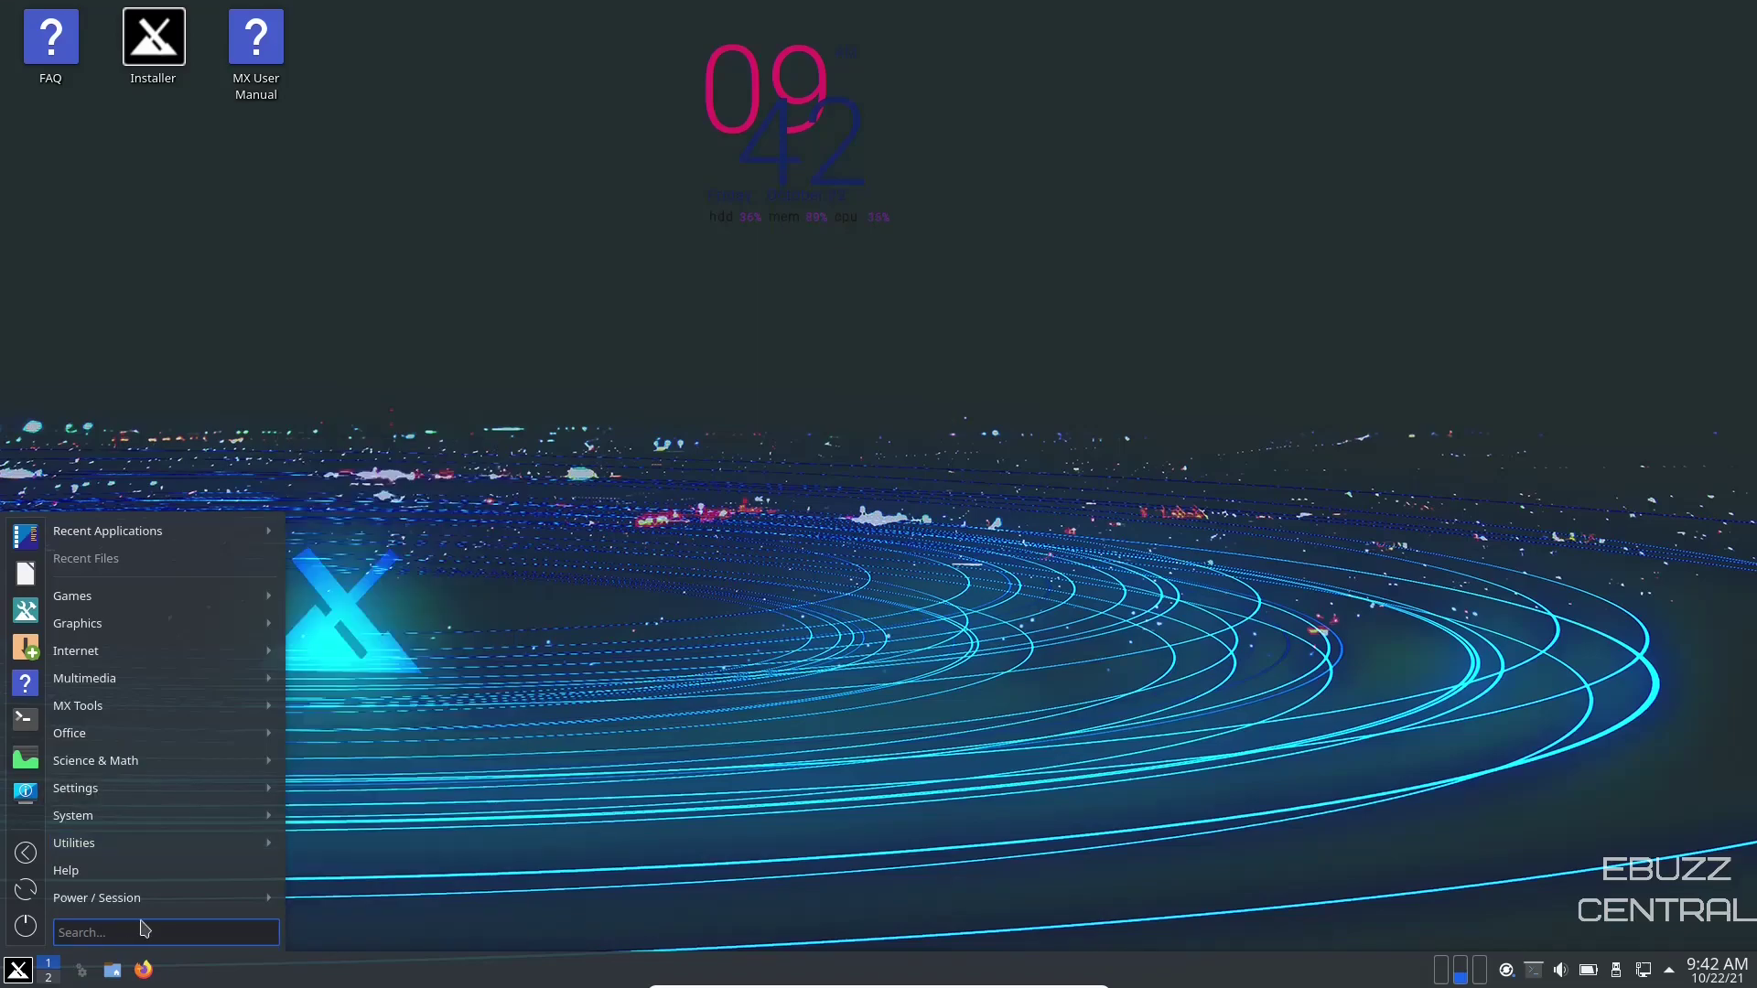
Launch Discover from a 'software' menu search, enlarge its window, and search for obs-studio.
text(software)
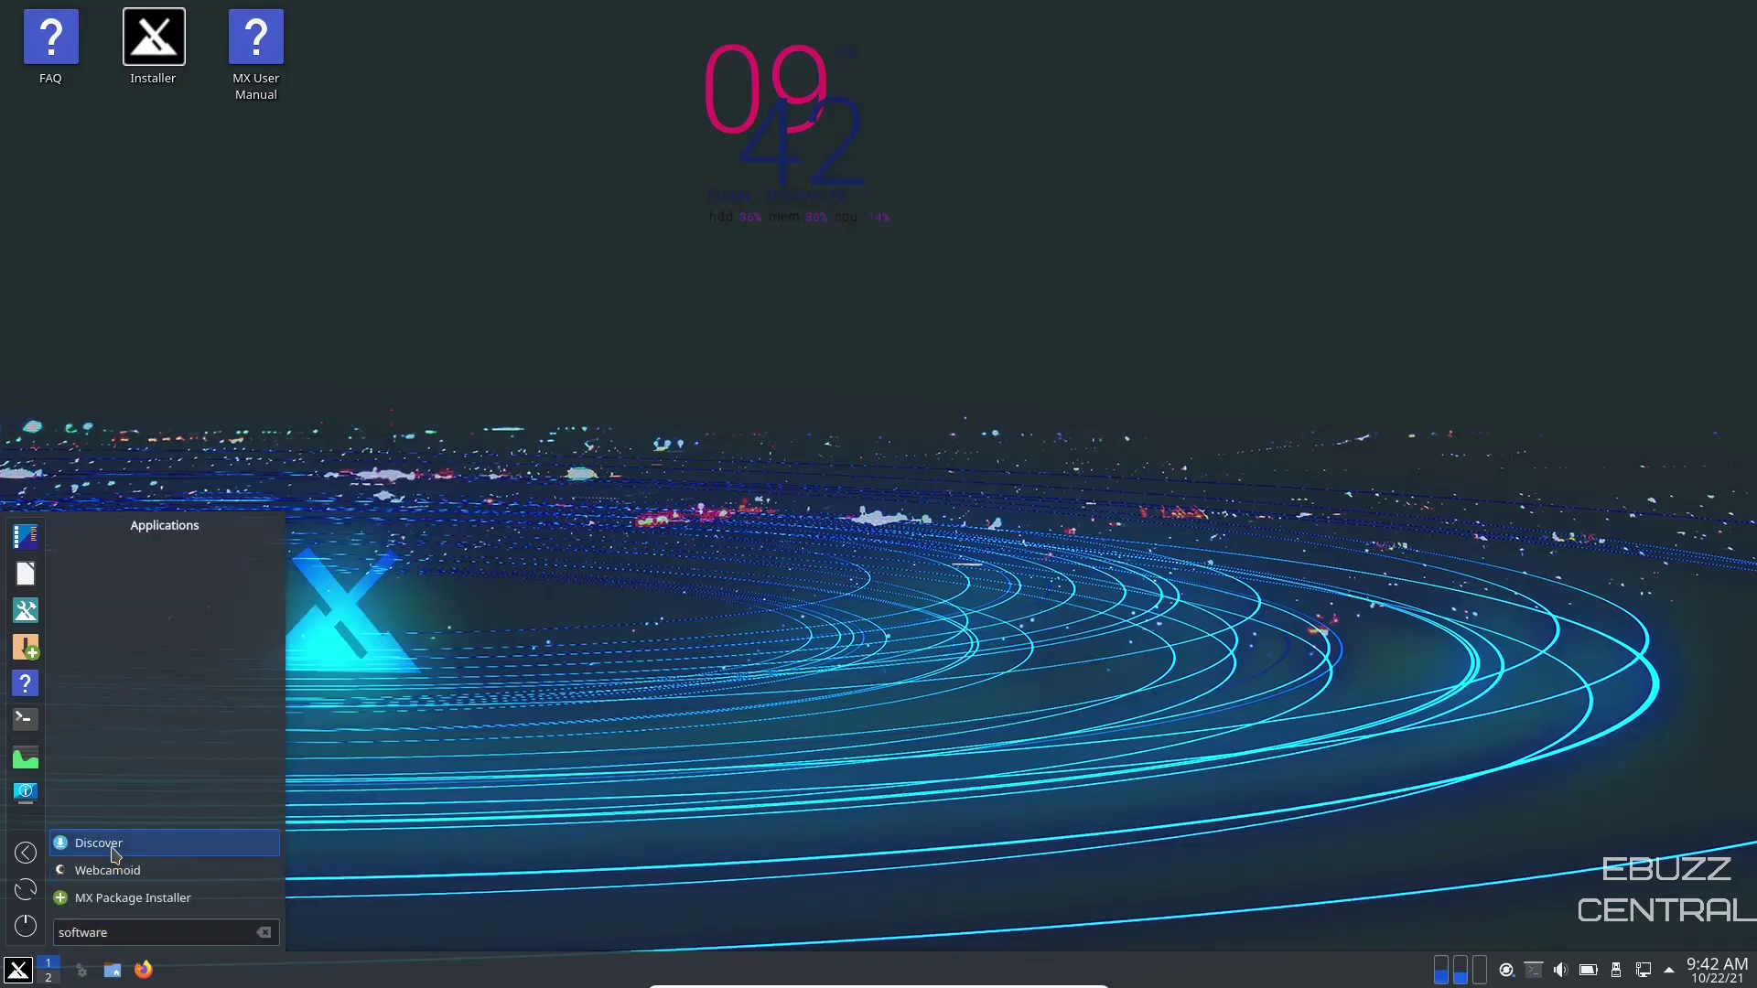
click(116, 855)
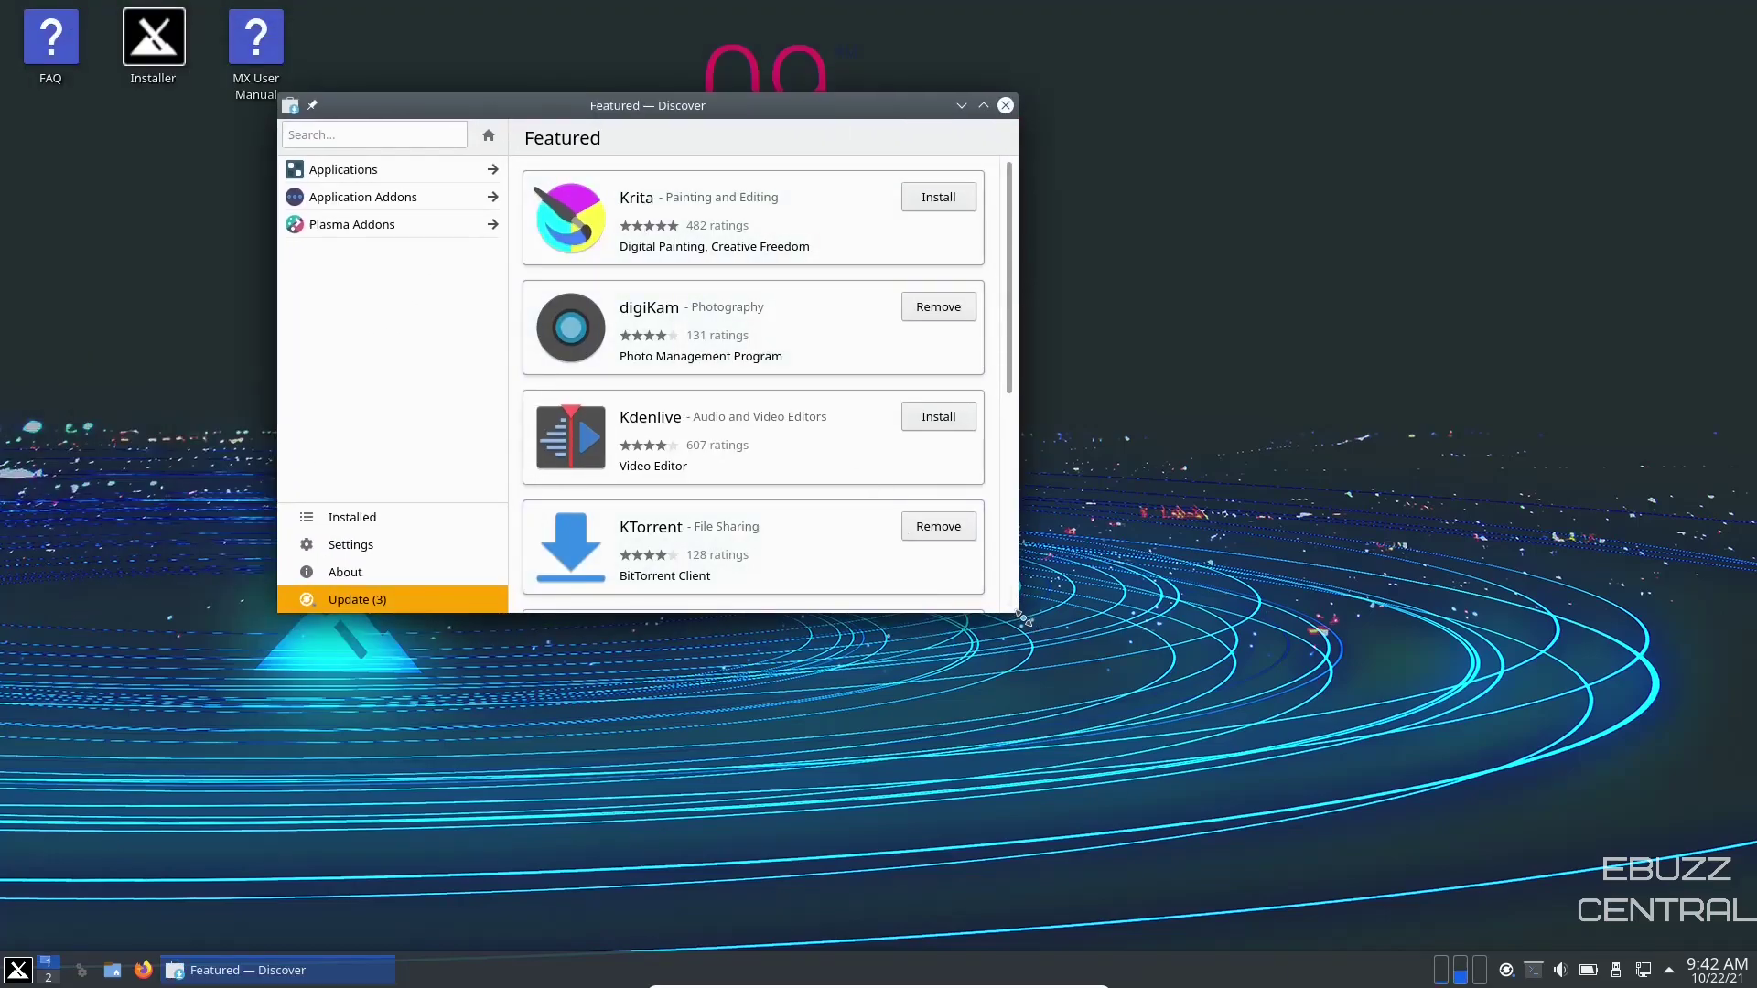
click(1022, 619)
drag(1021, 620, 1378, 870)
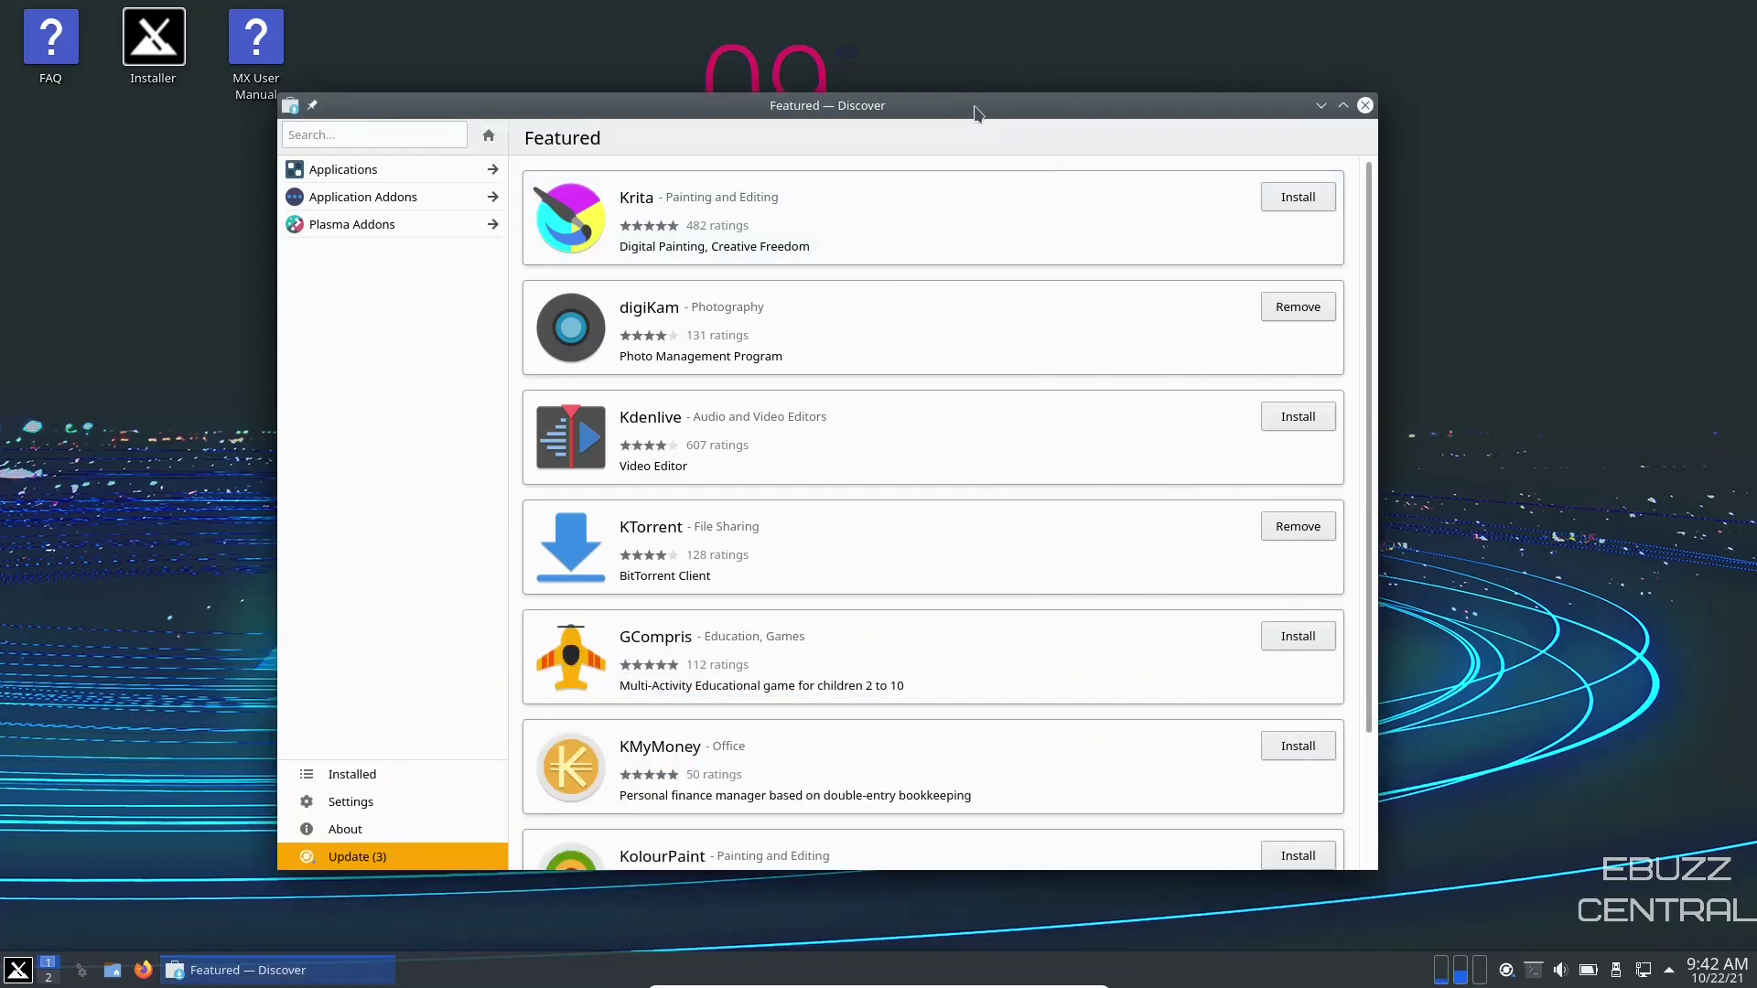
drag(974, 113, 1006, 82)
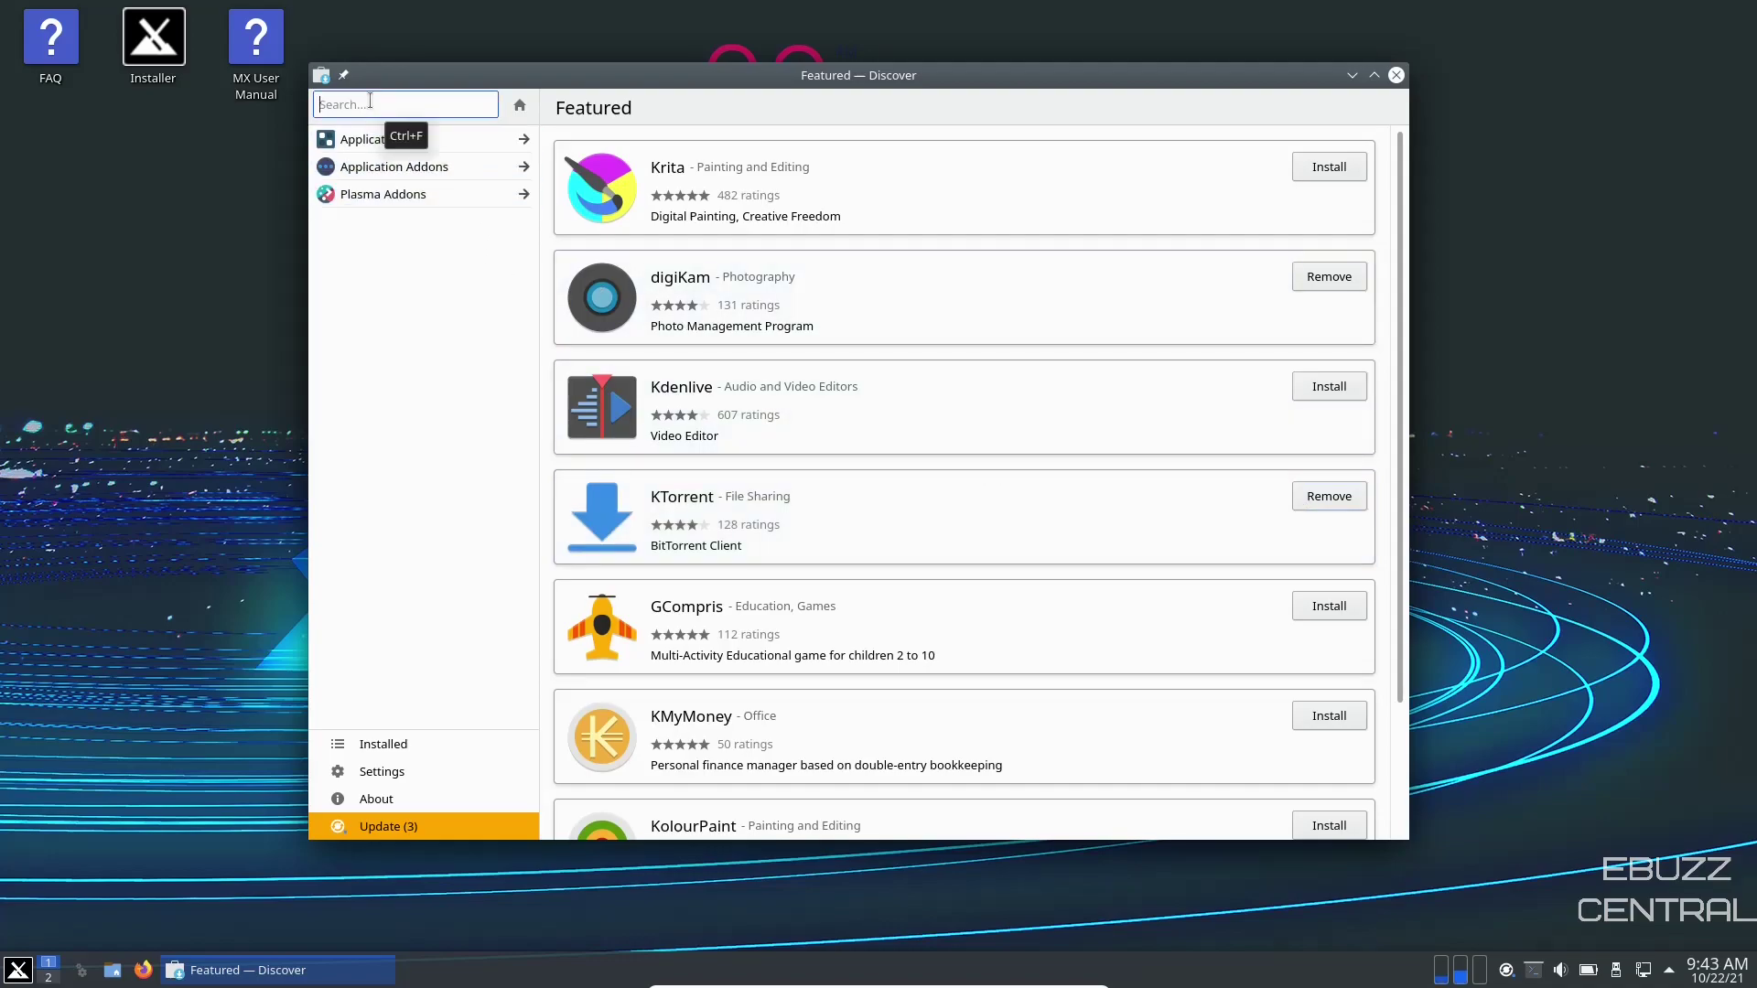
text(obs-studio)
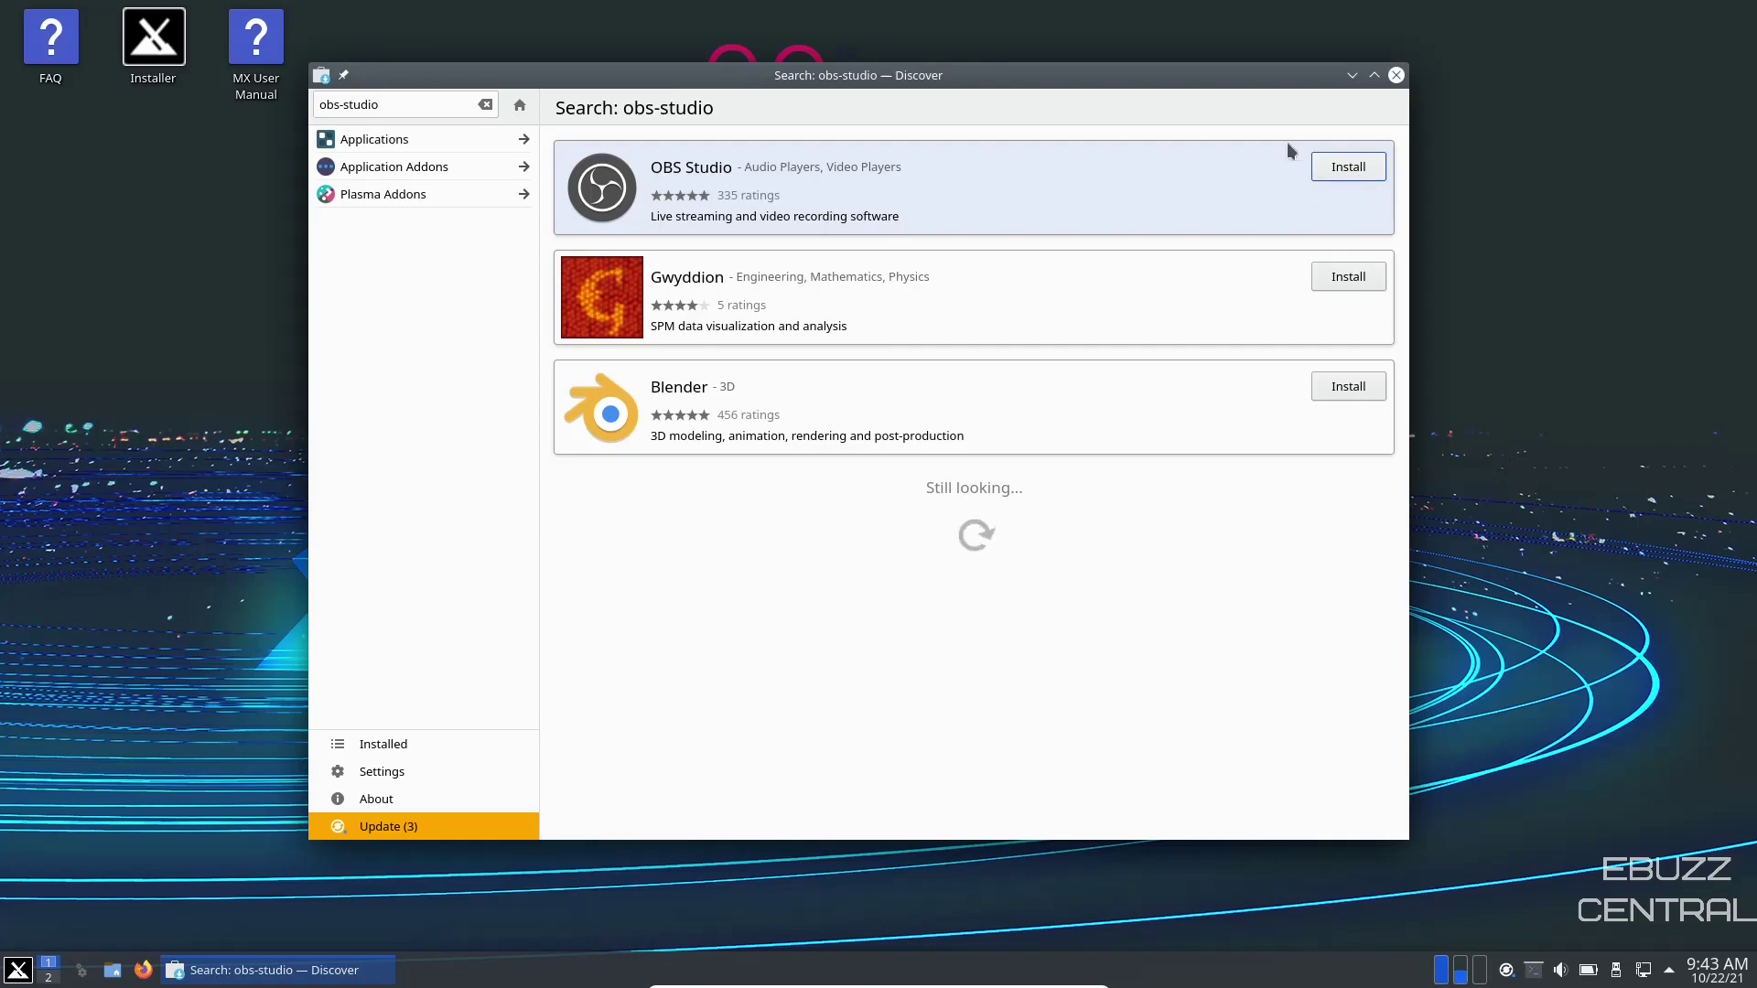
drag(1284, 83, 1327, 80)
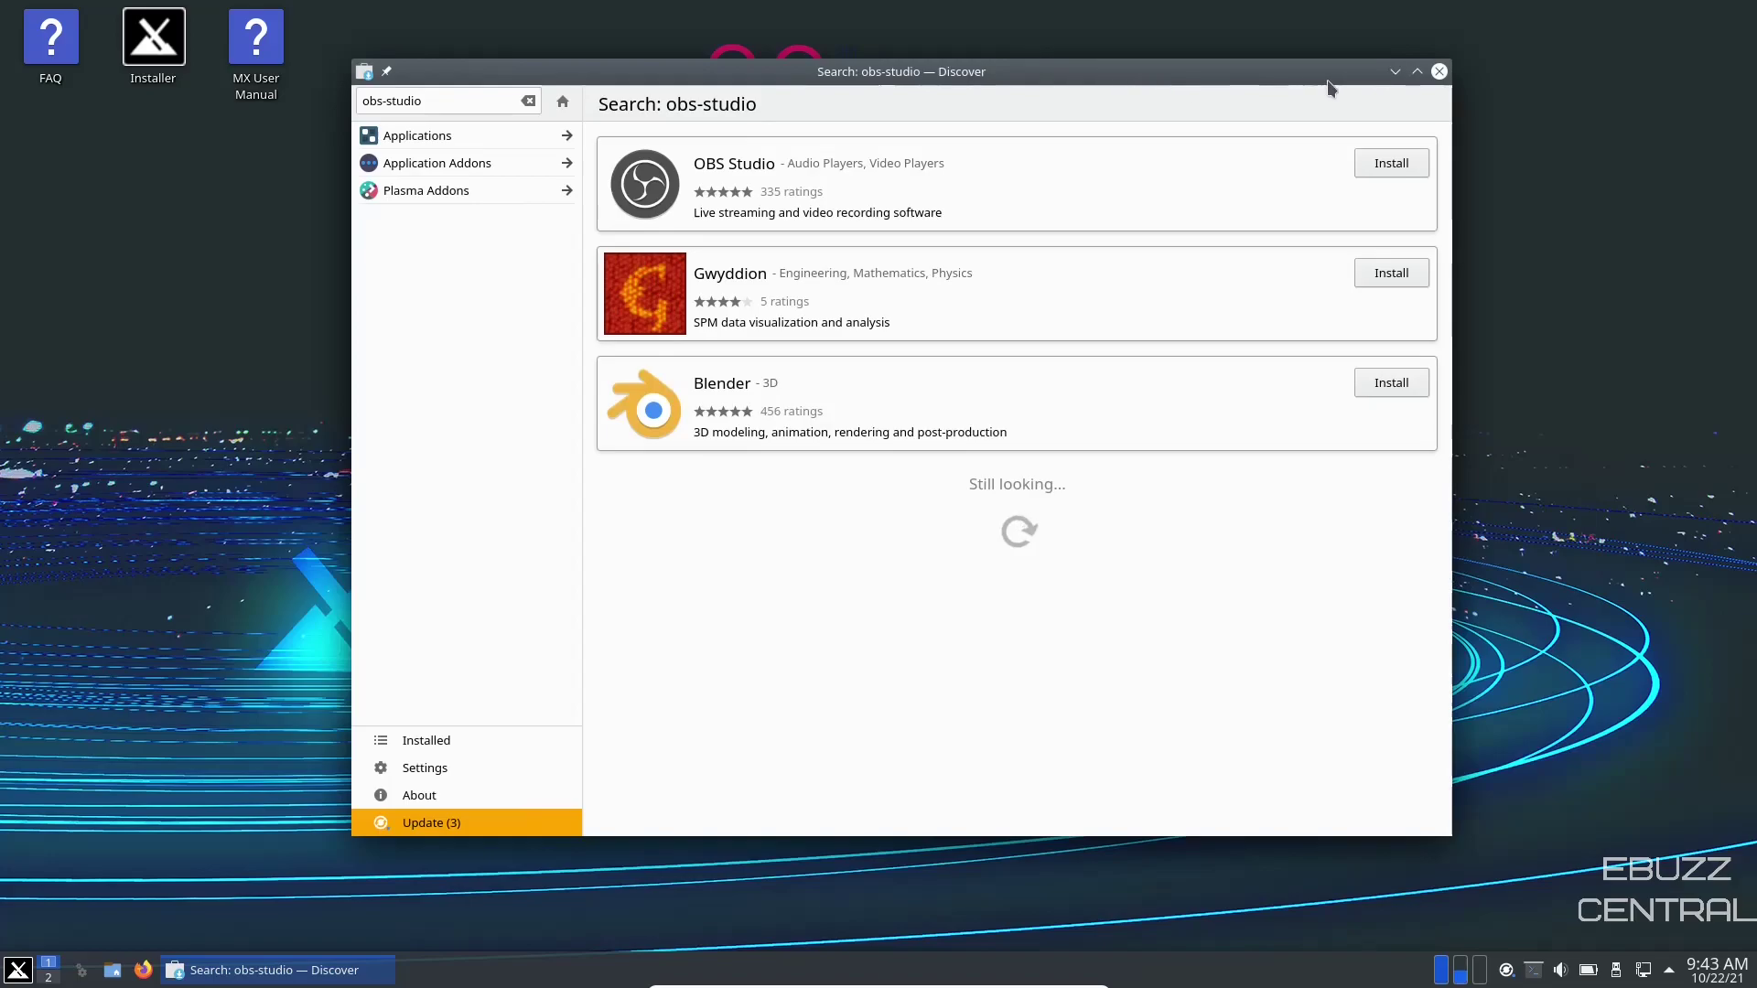
Close Discover, enlarge the System Settings window, and apply the MX-Dark global theme.
click(1438, 71)
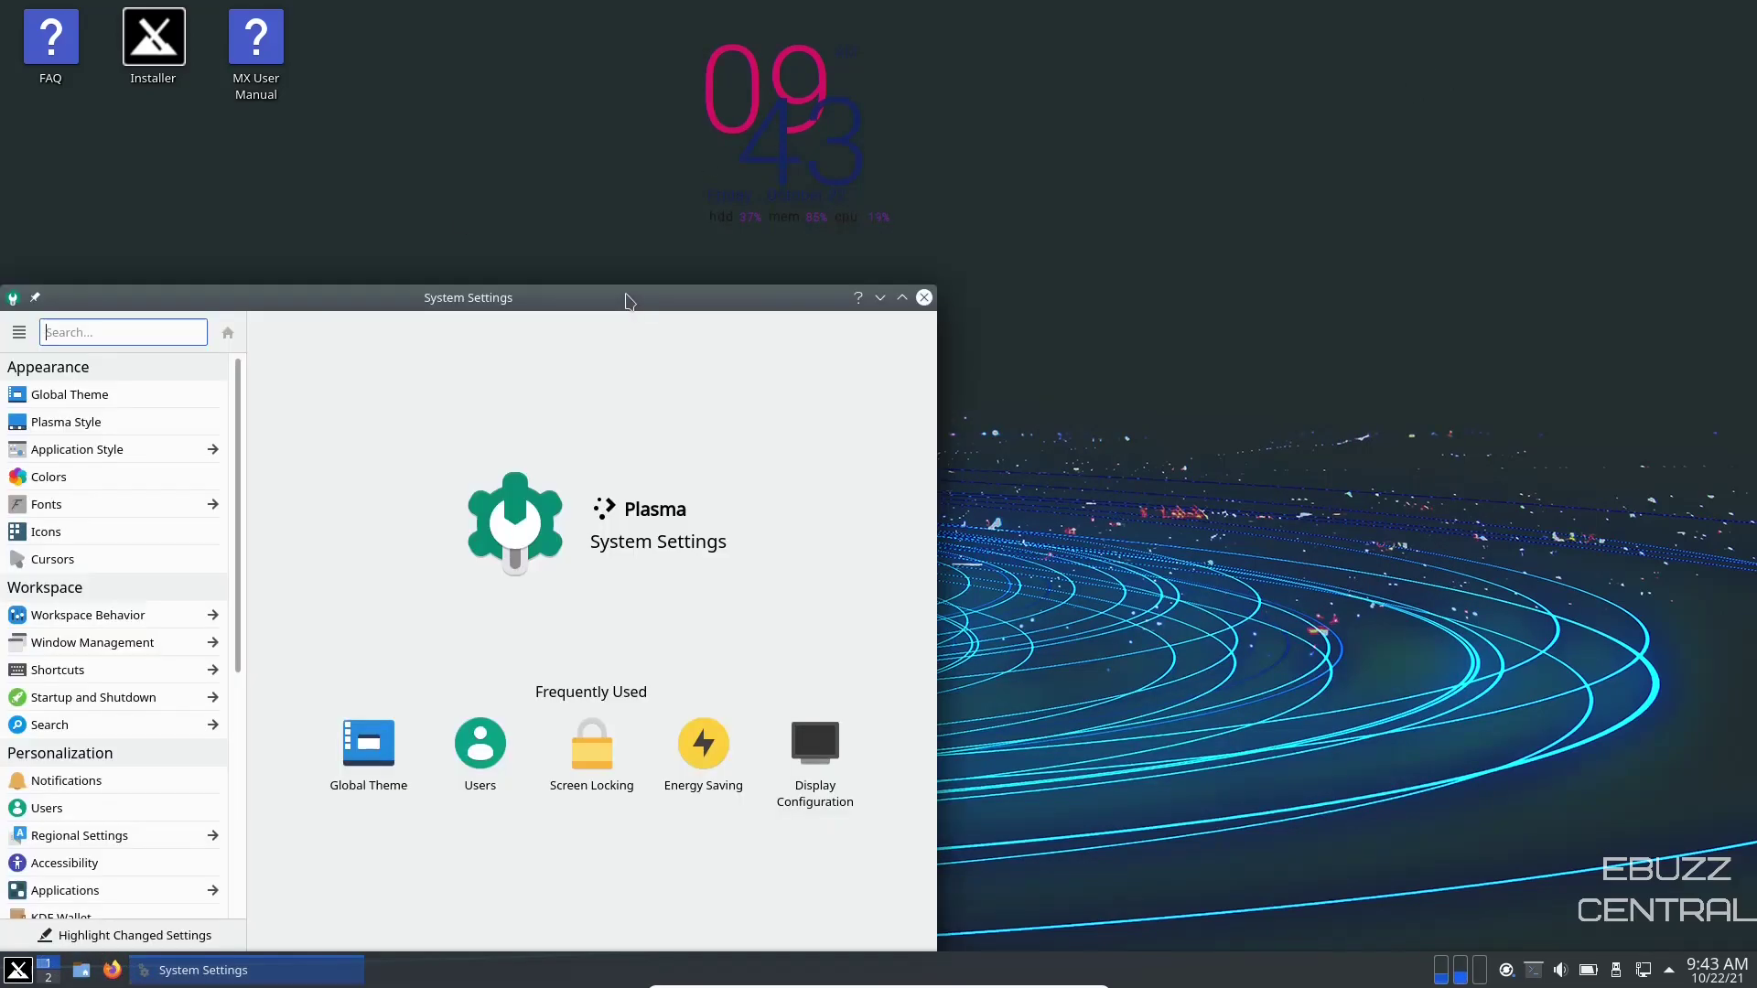
drag(630, 295, 955, 76)
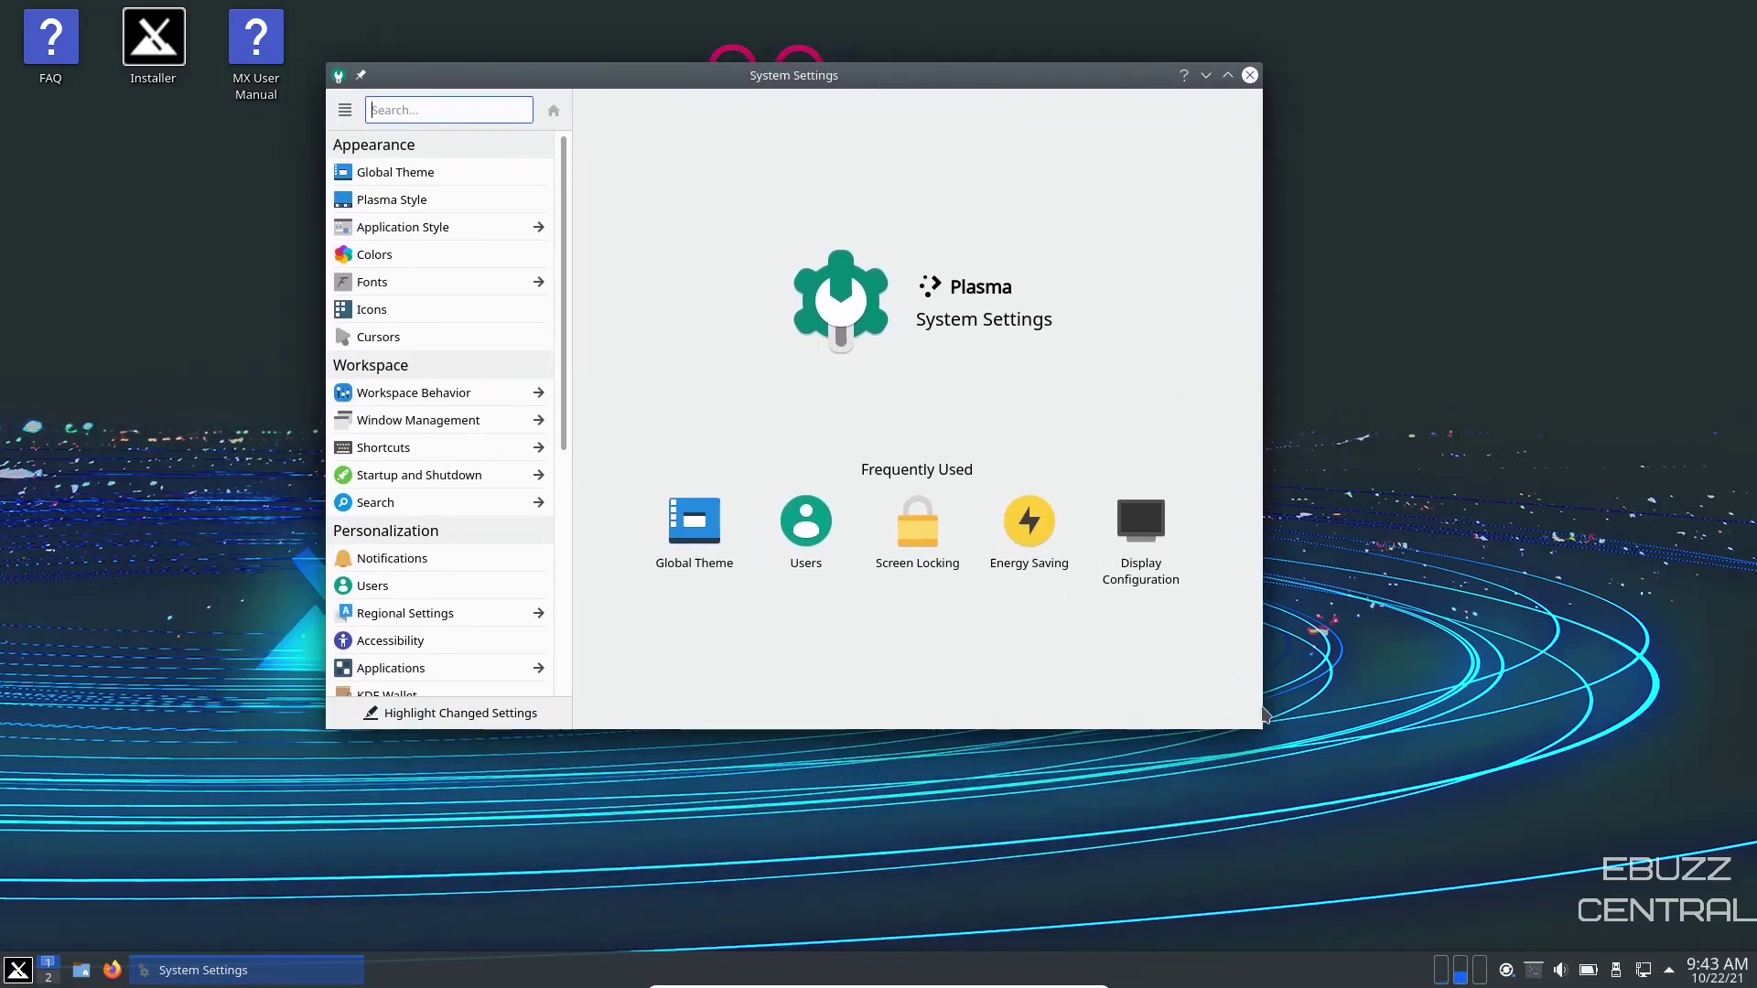
drag(1263, 730, 1397, 841)
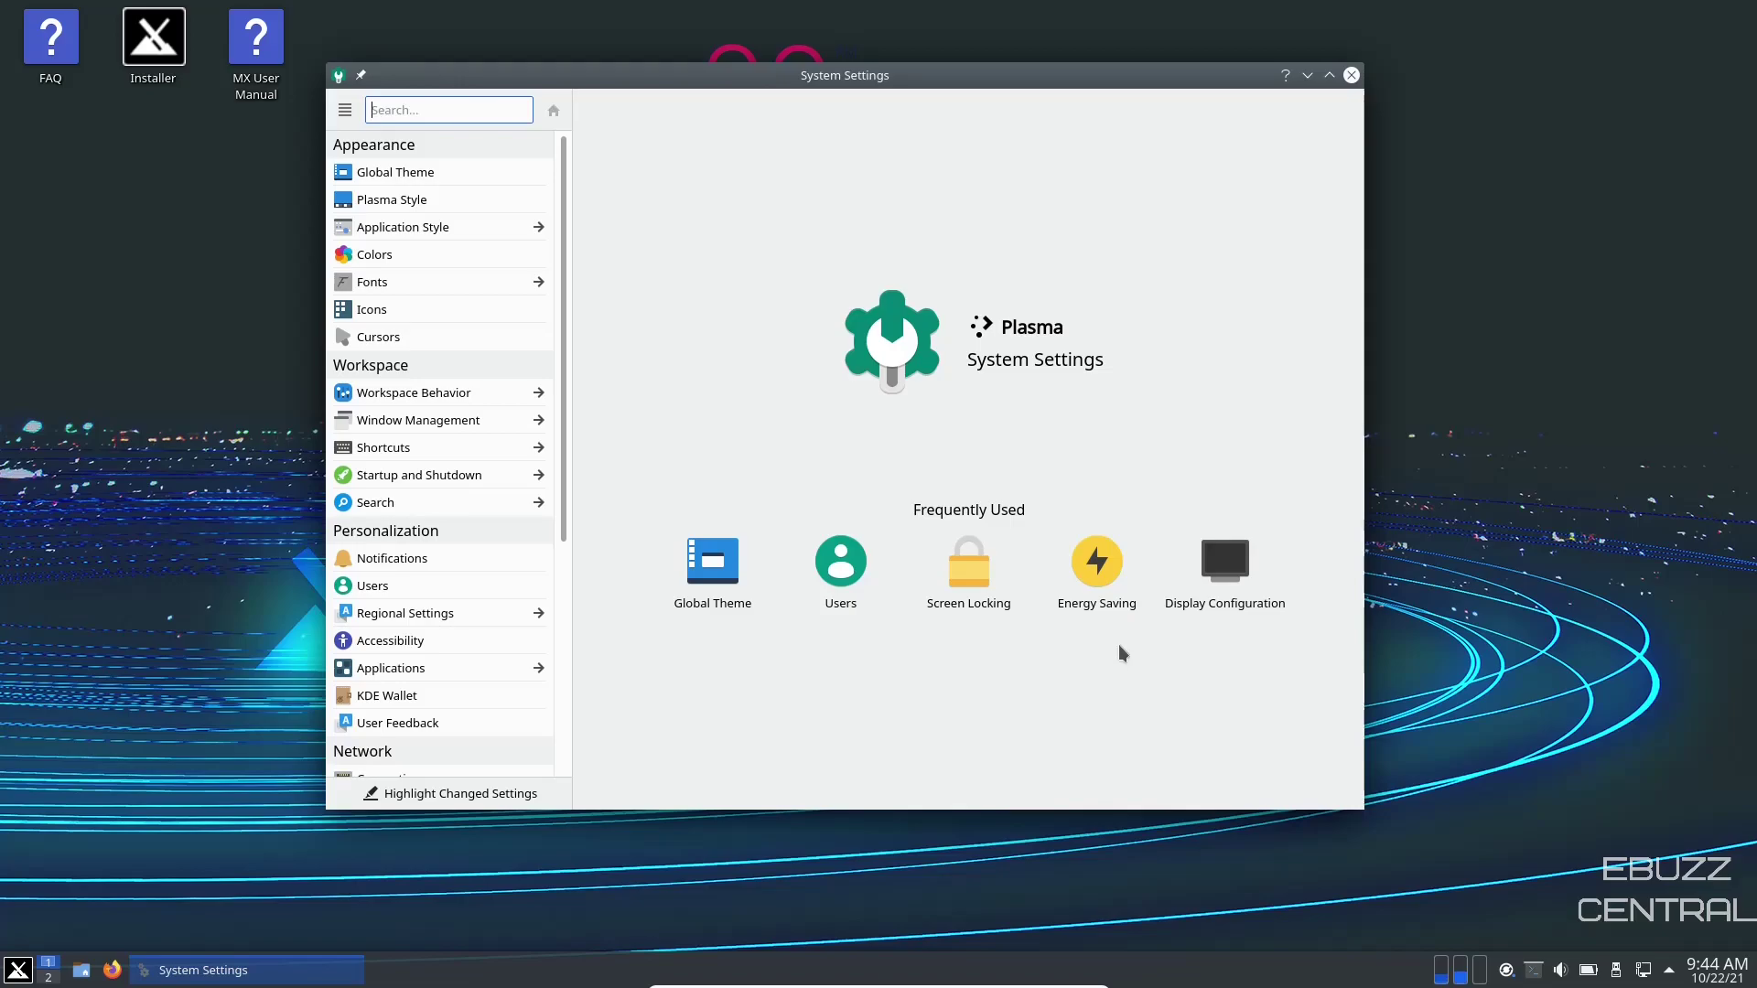
click(375, 173)
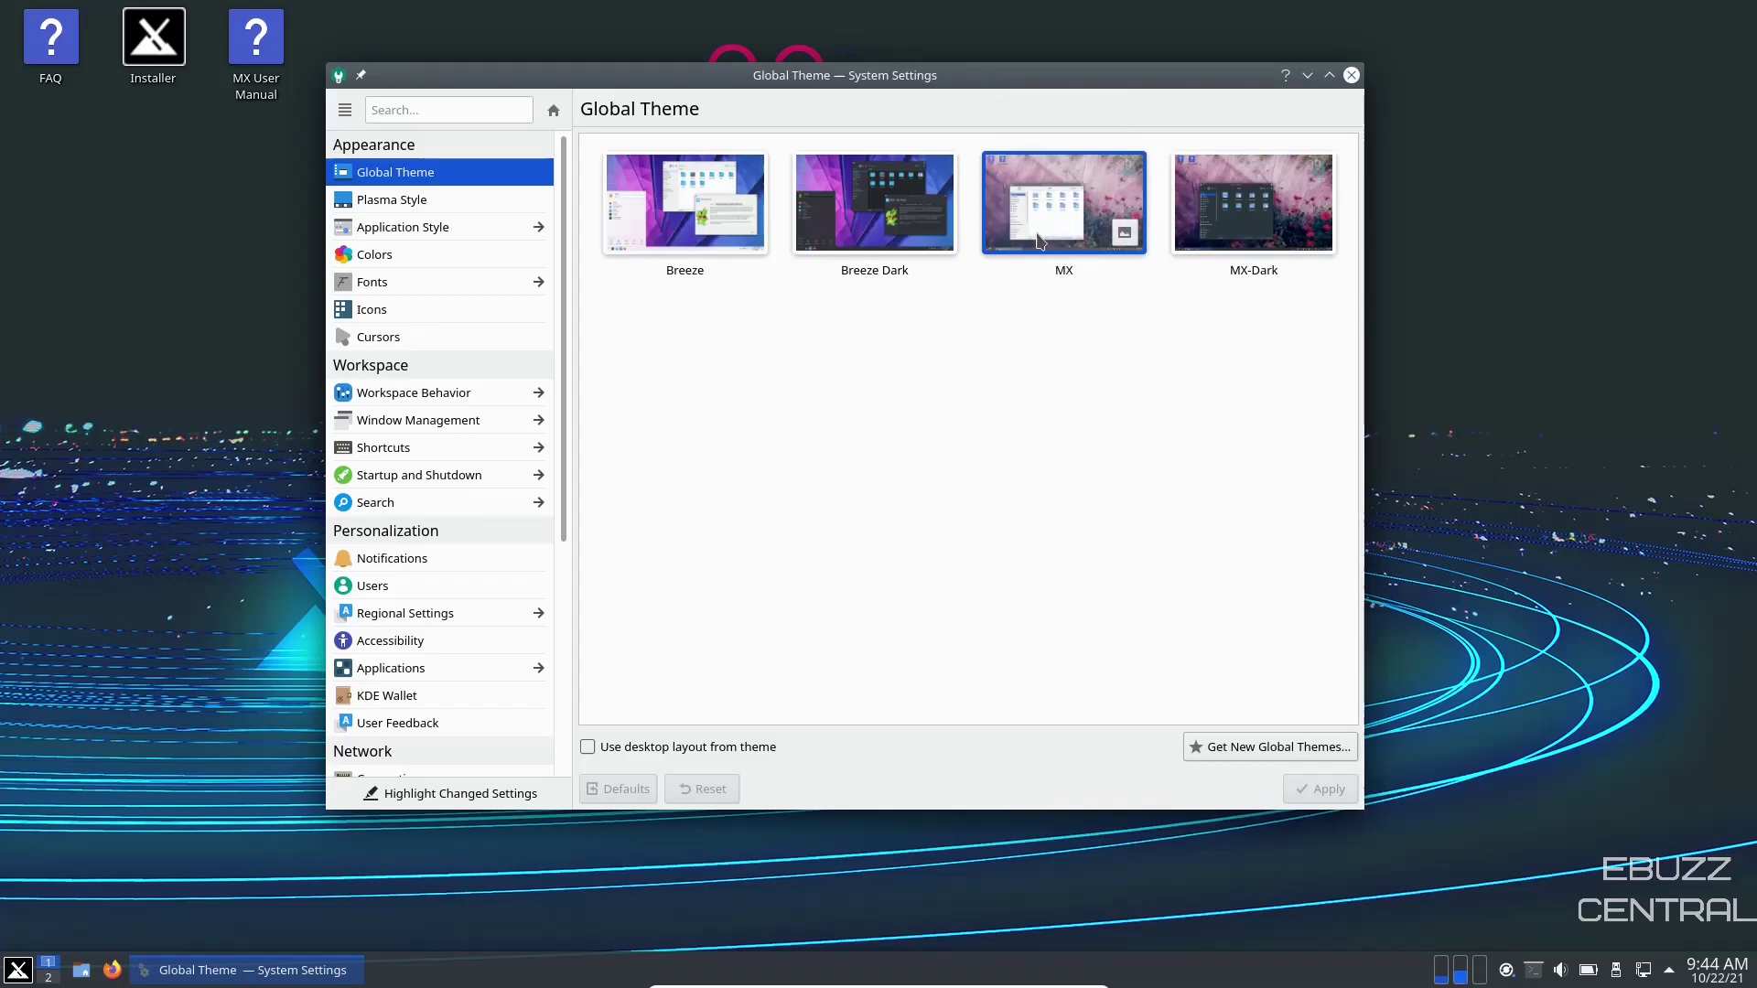
click(1268, 219)
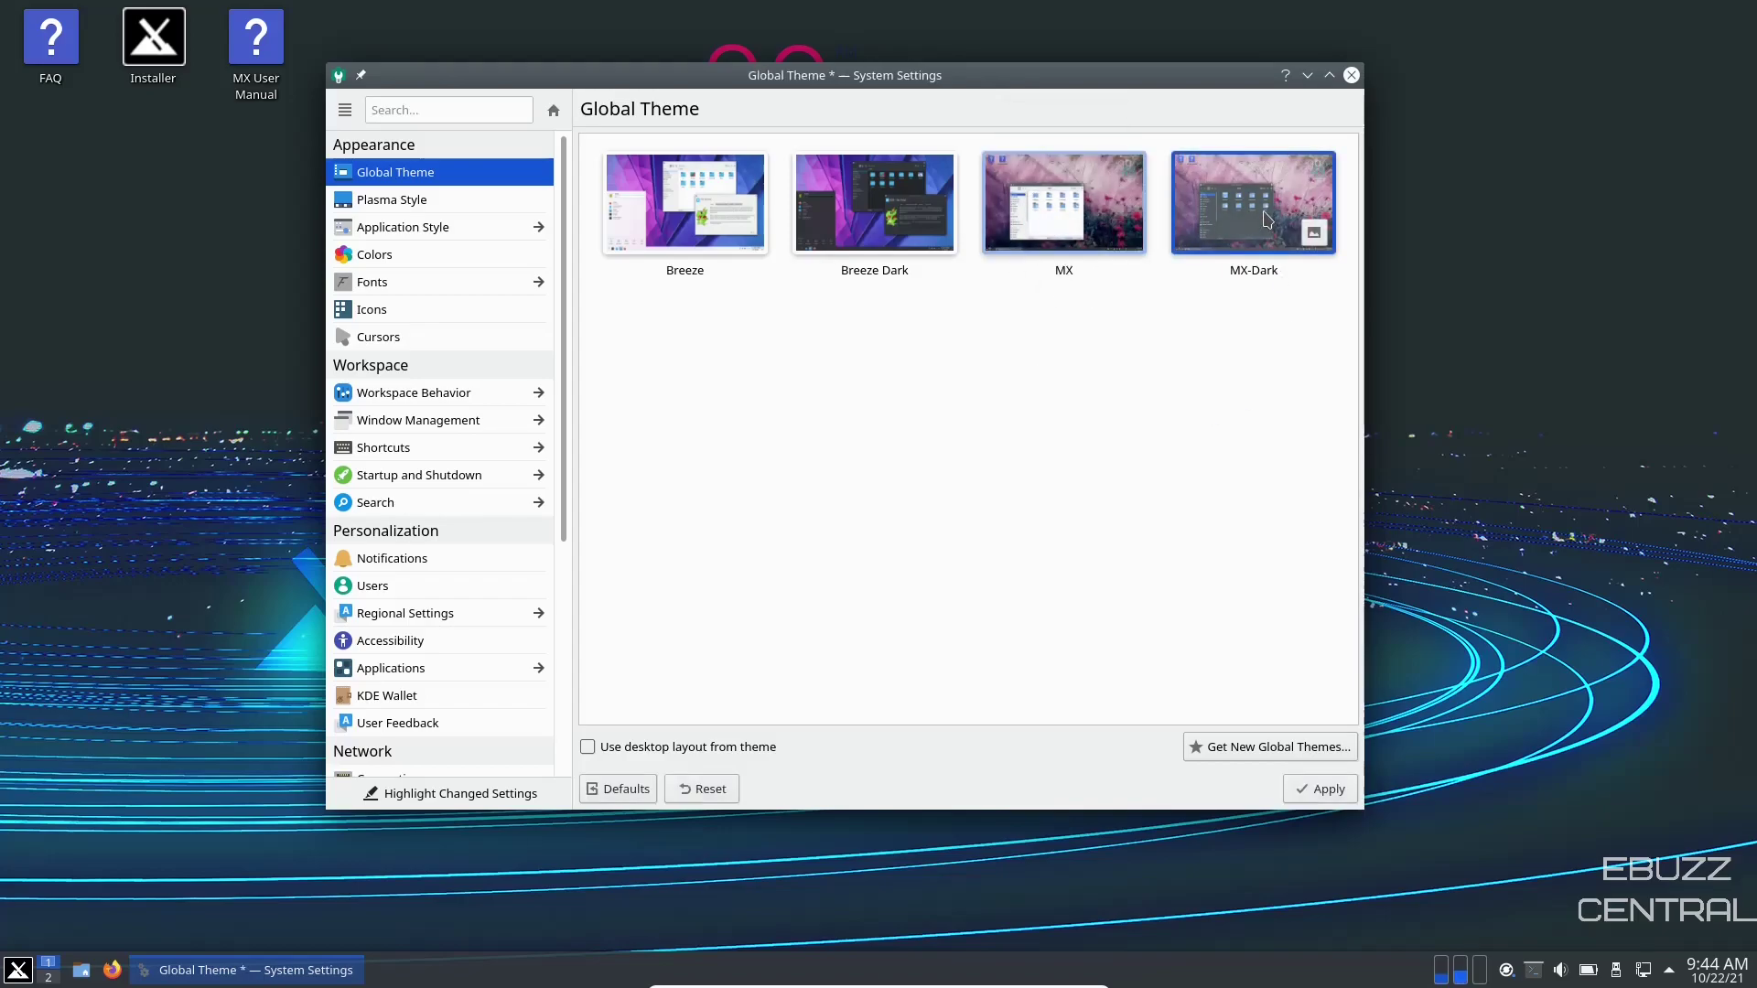
click(1304, 791)
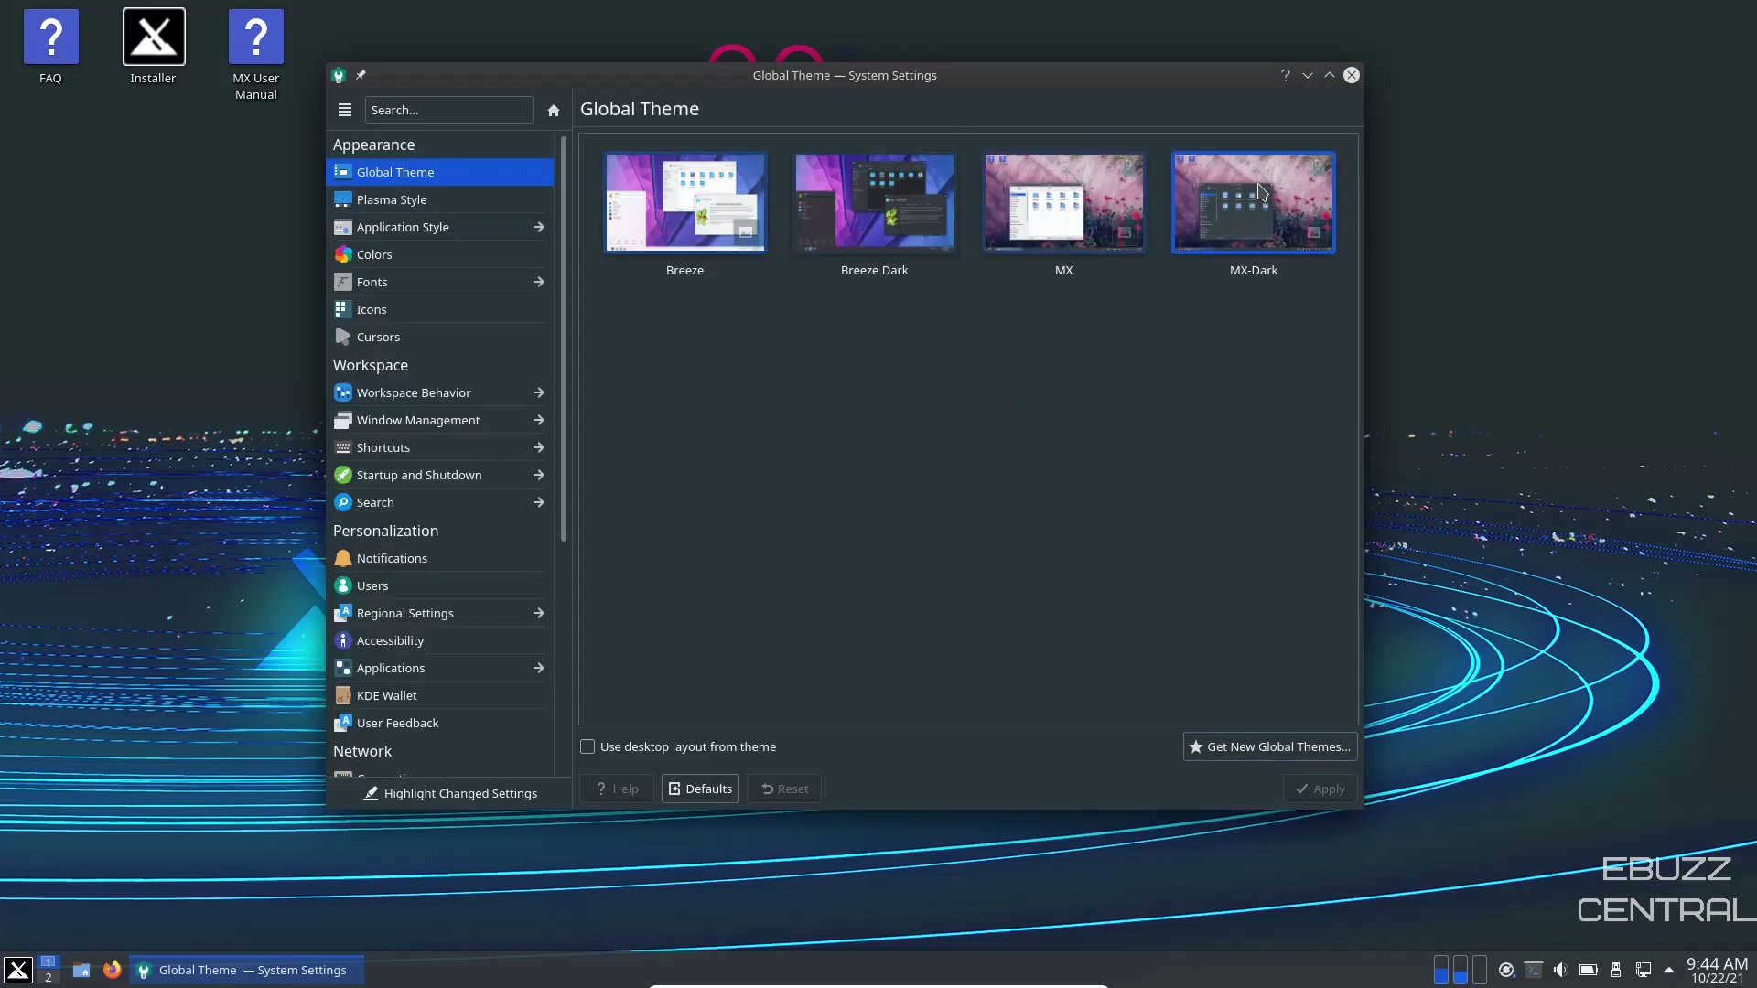
Open the downloadable global themes browser sorted by highest rating.
click(1264, 750)
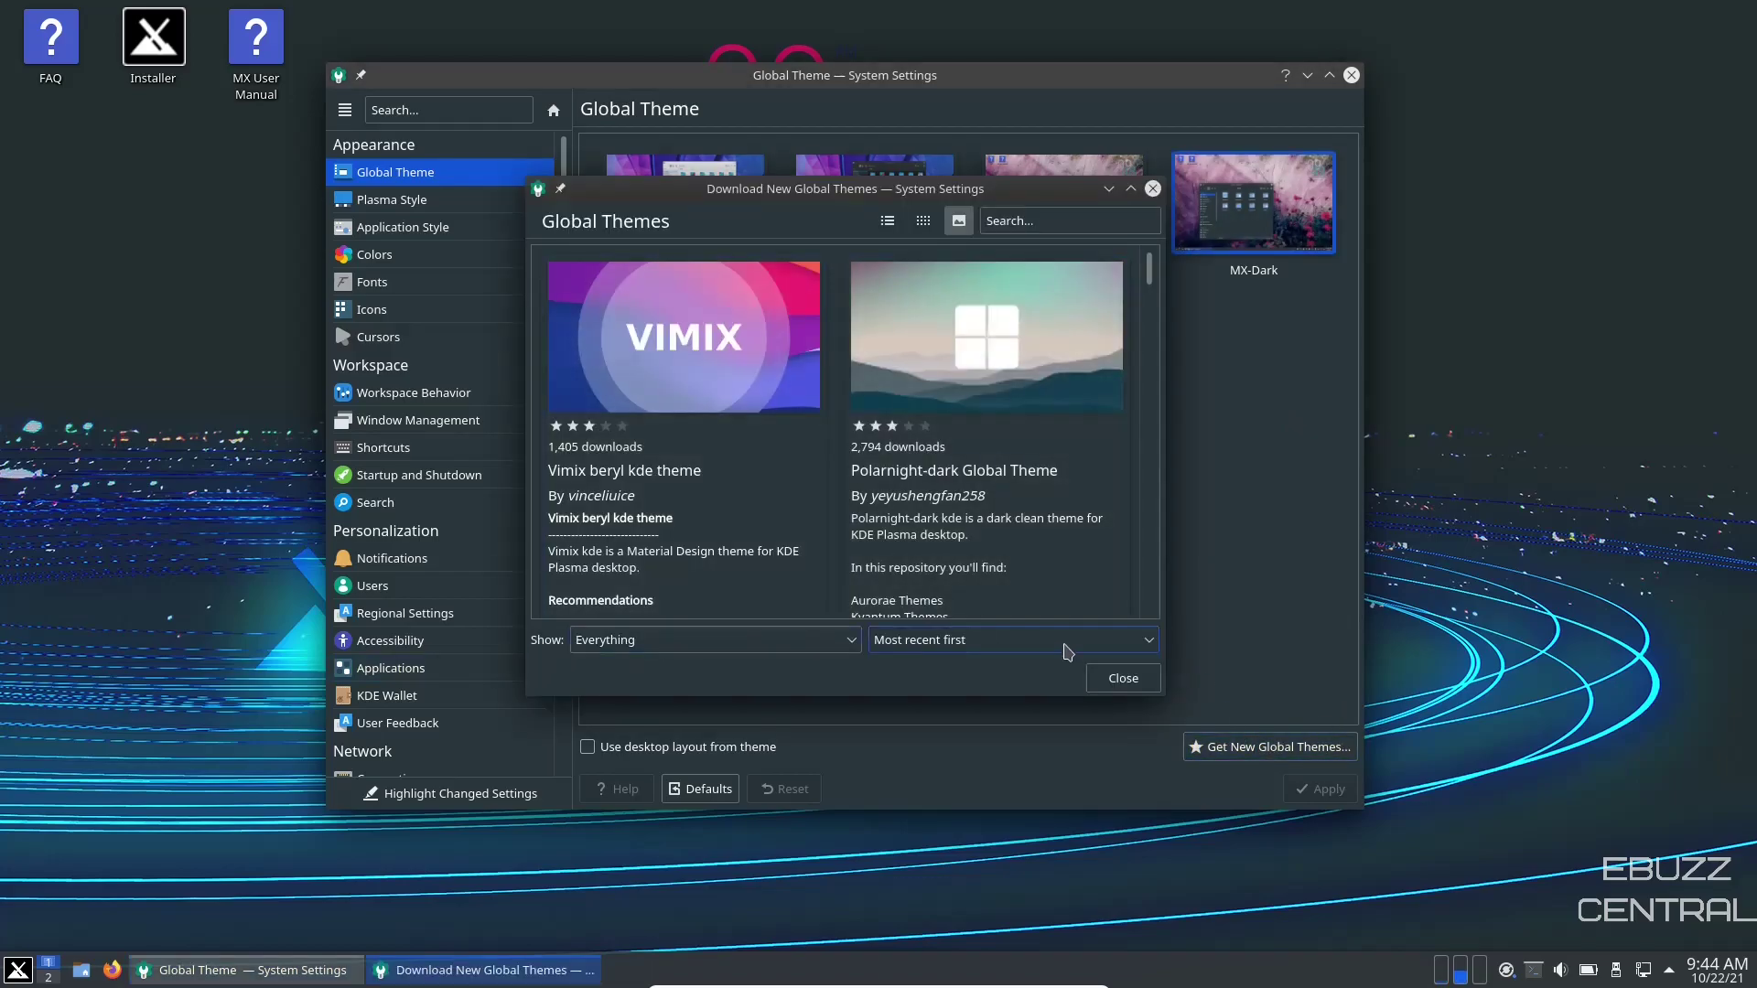
click(1066, 652)
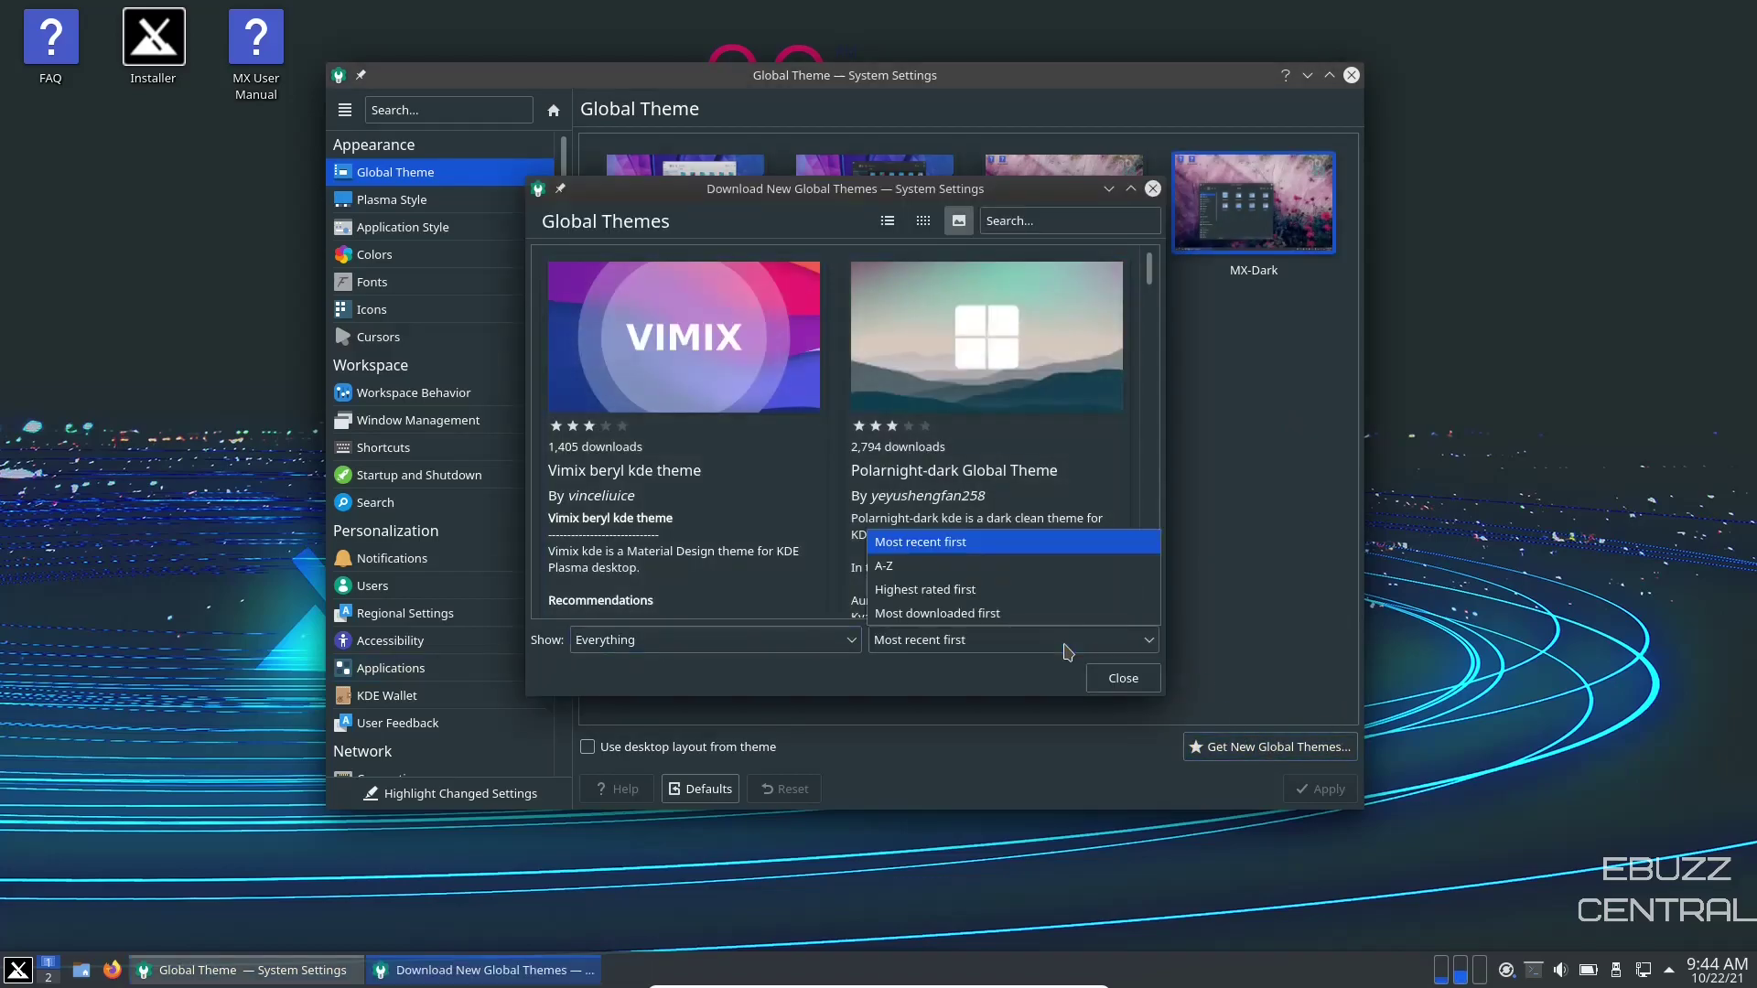
click(937, 597)
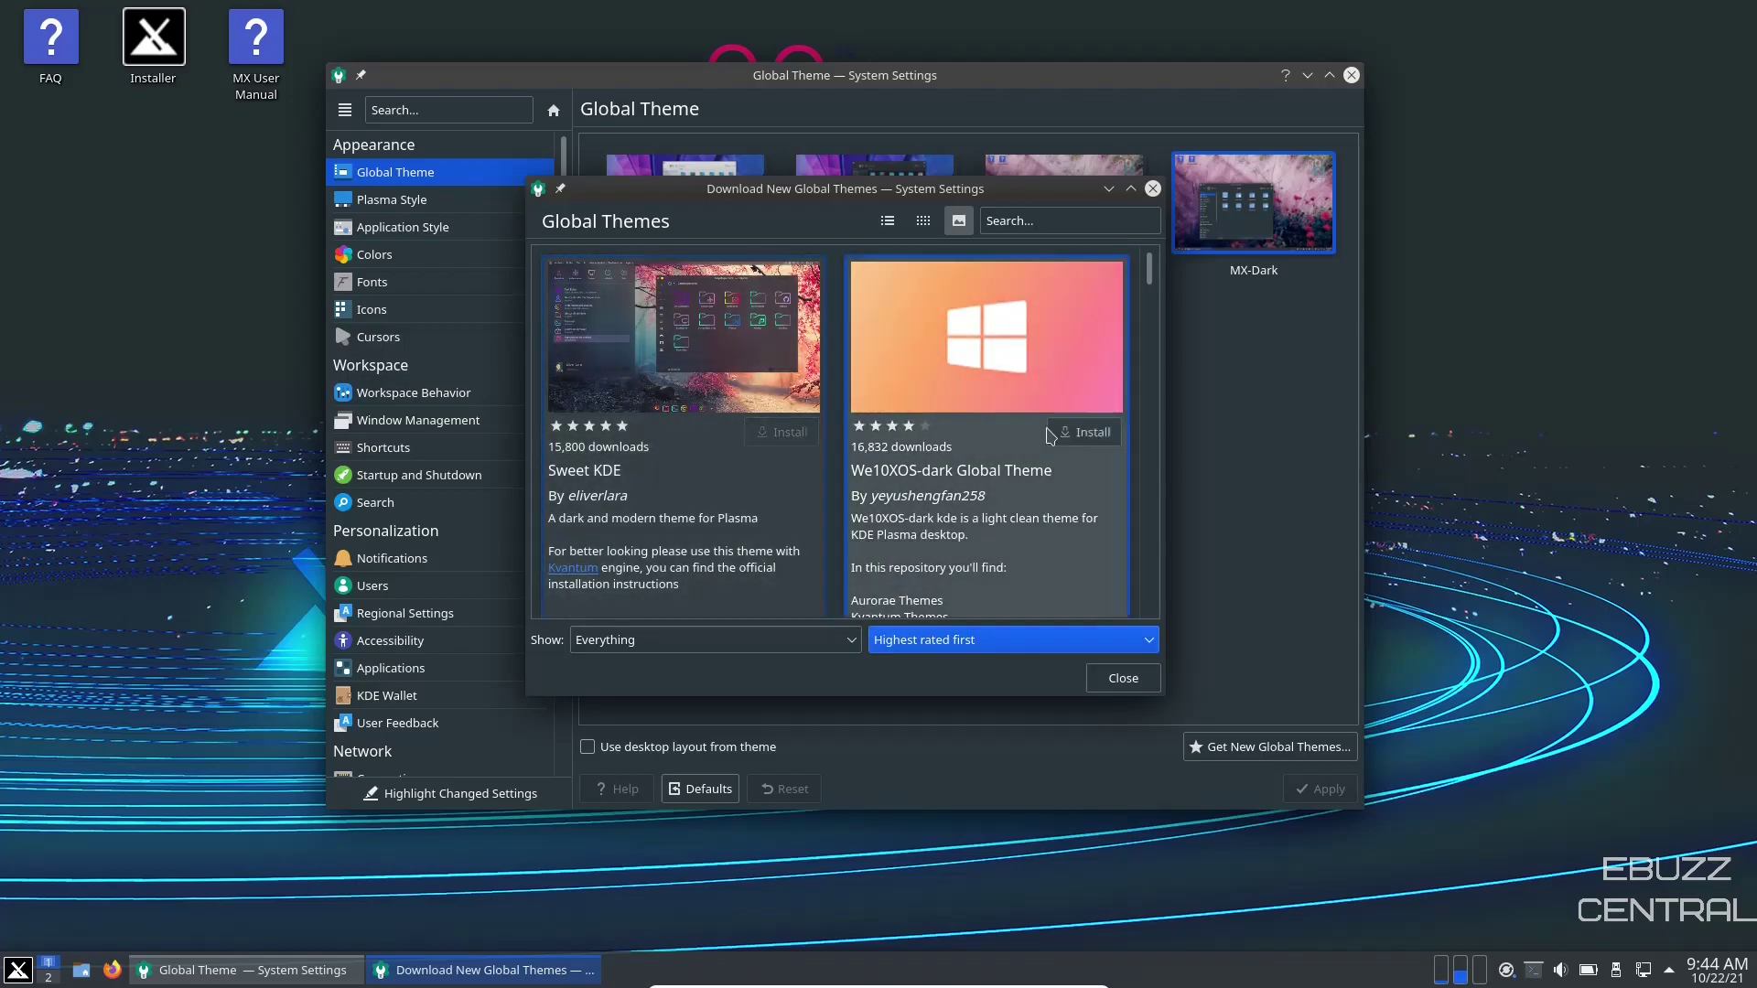
Scroll through downloadable themes like Layan and WhiteSur Dark, then close the browser.
scroll(997, 431, down, 3)
scroll(996, 428, down, 2)
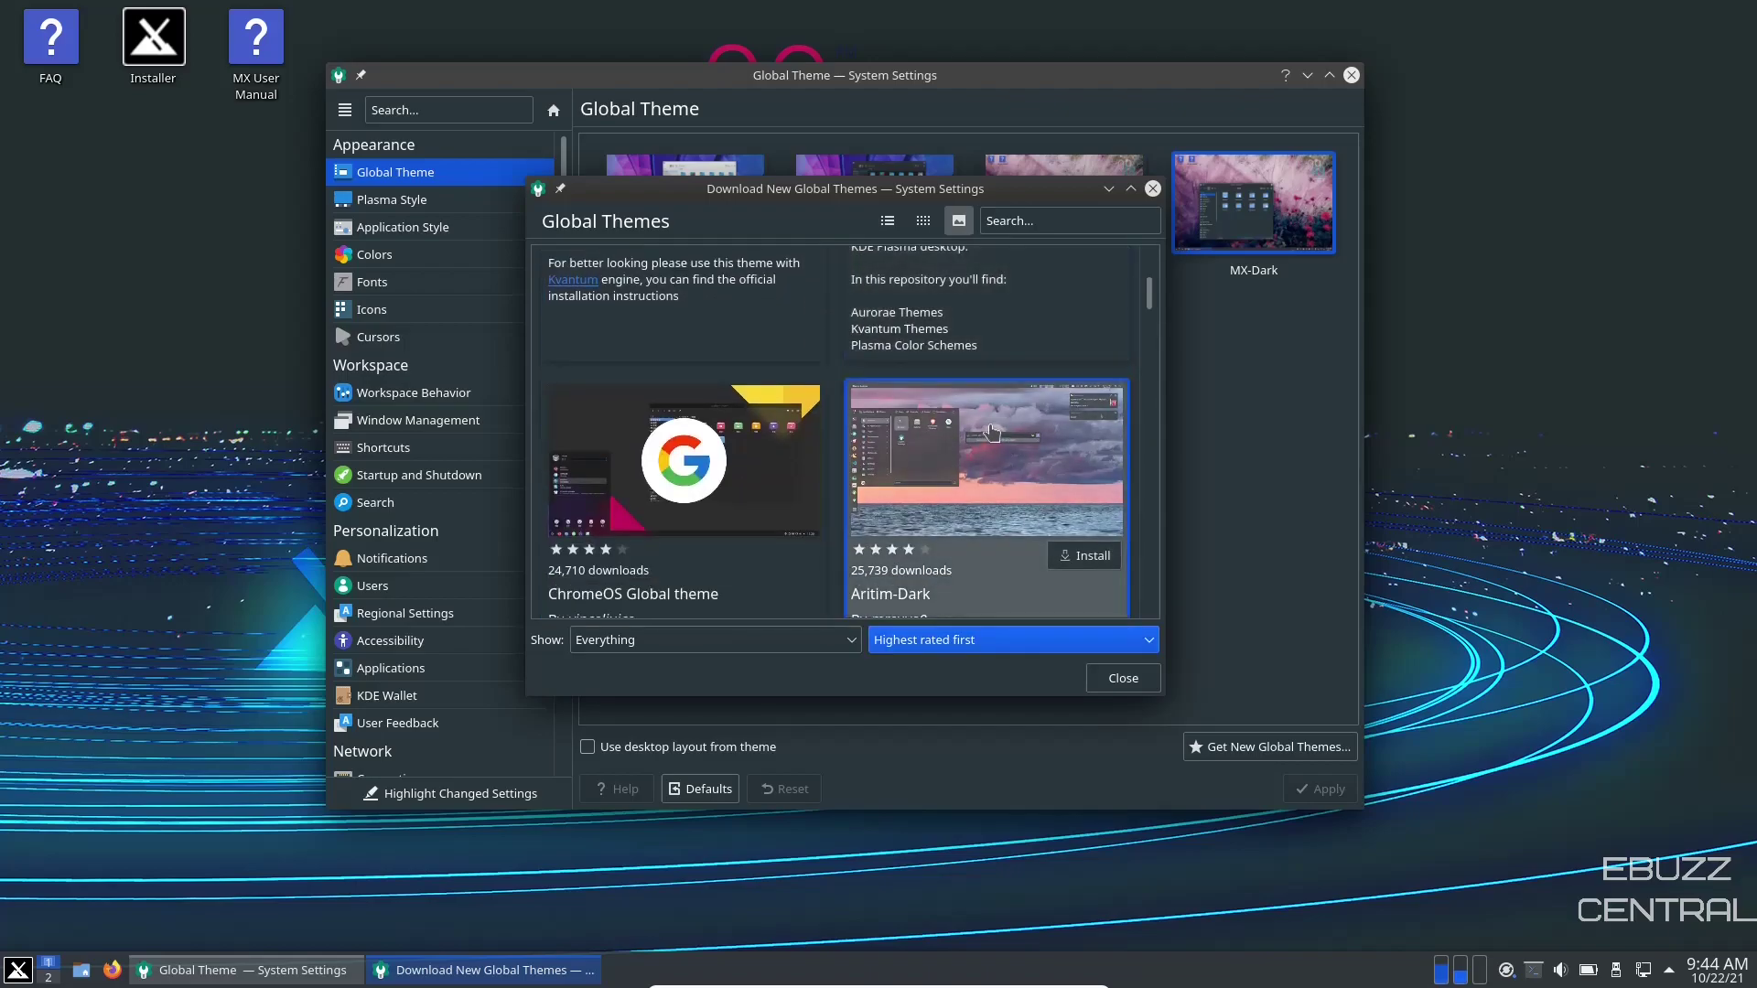
scroll(991, 423, up, 2)
scroll(991, 423, down, 6)
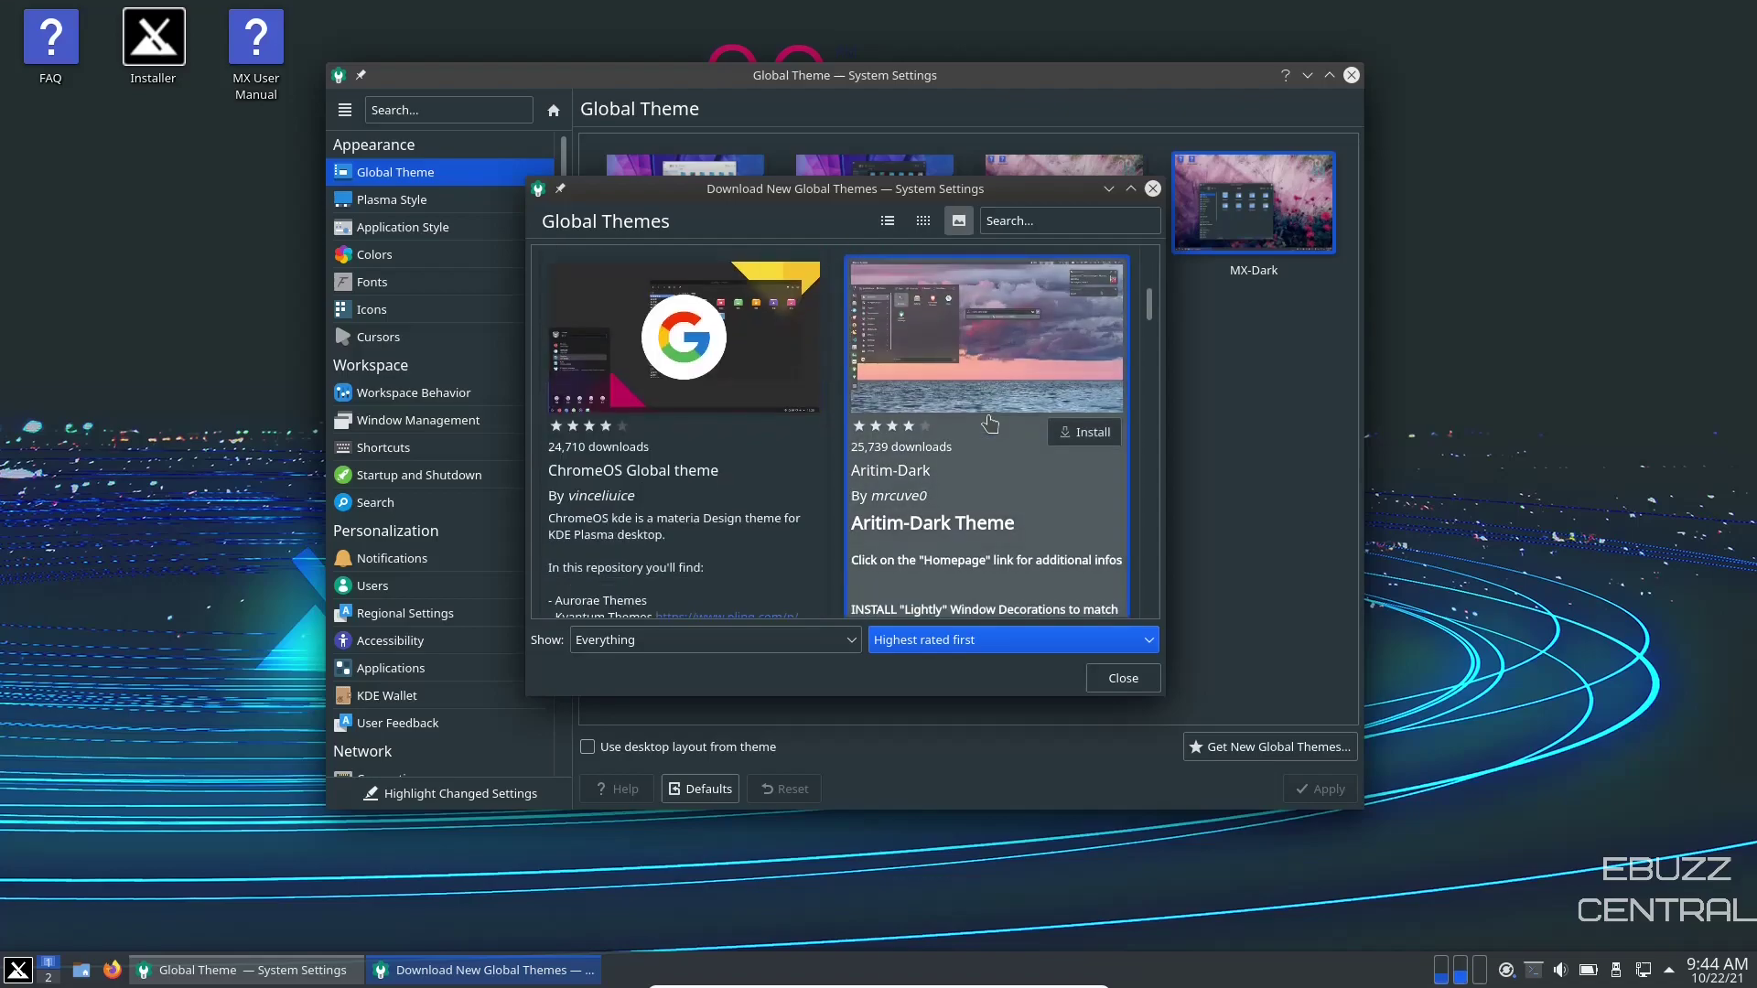
scroll(990, 423, down, 3)
scroll(990, 423, down, 2)
scroll(990, 423, down, 2)
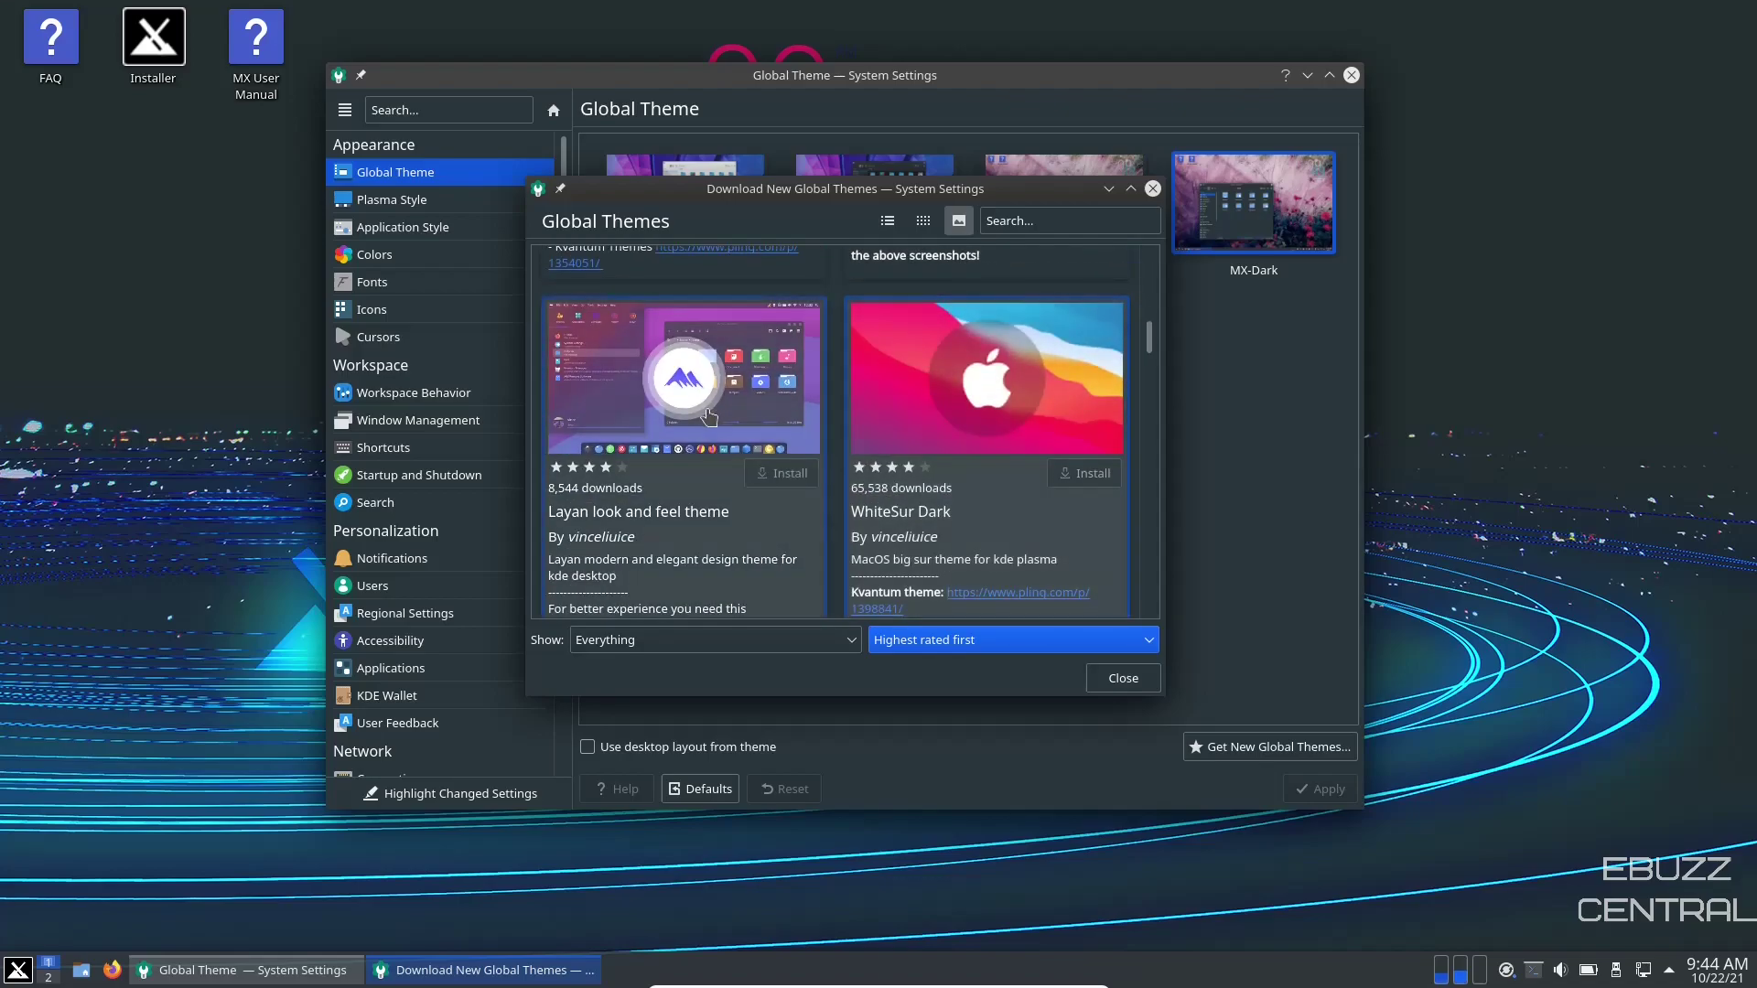
mouse_move(683, 412)
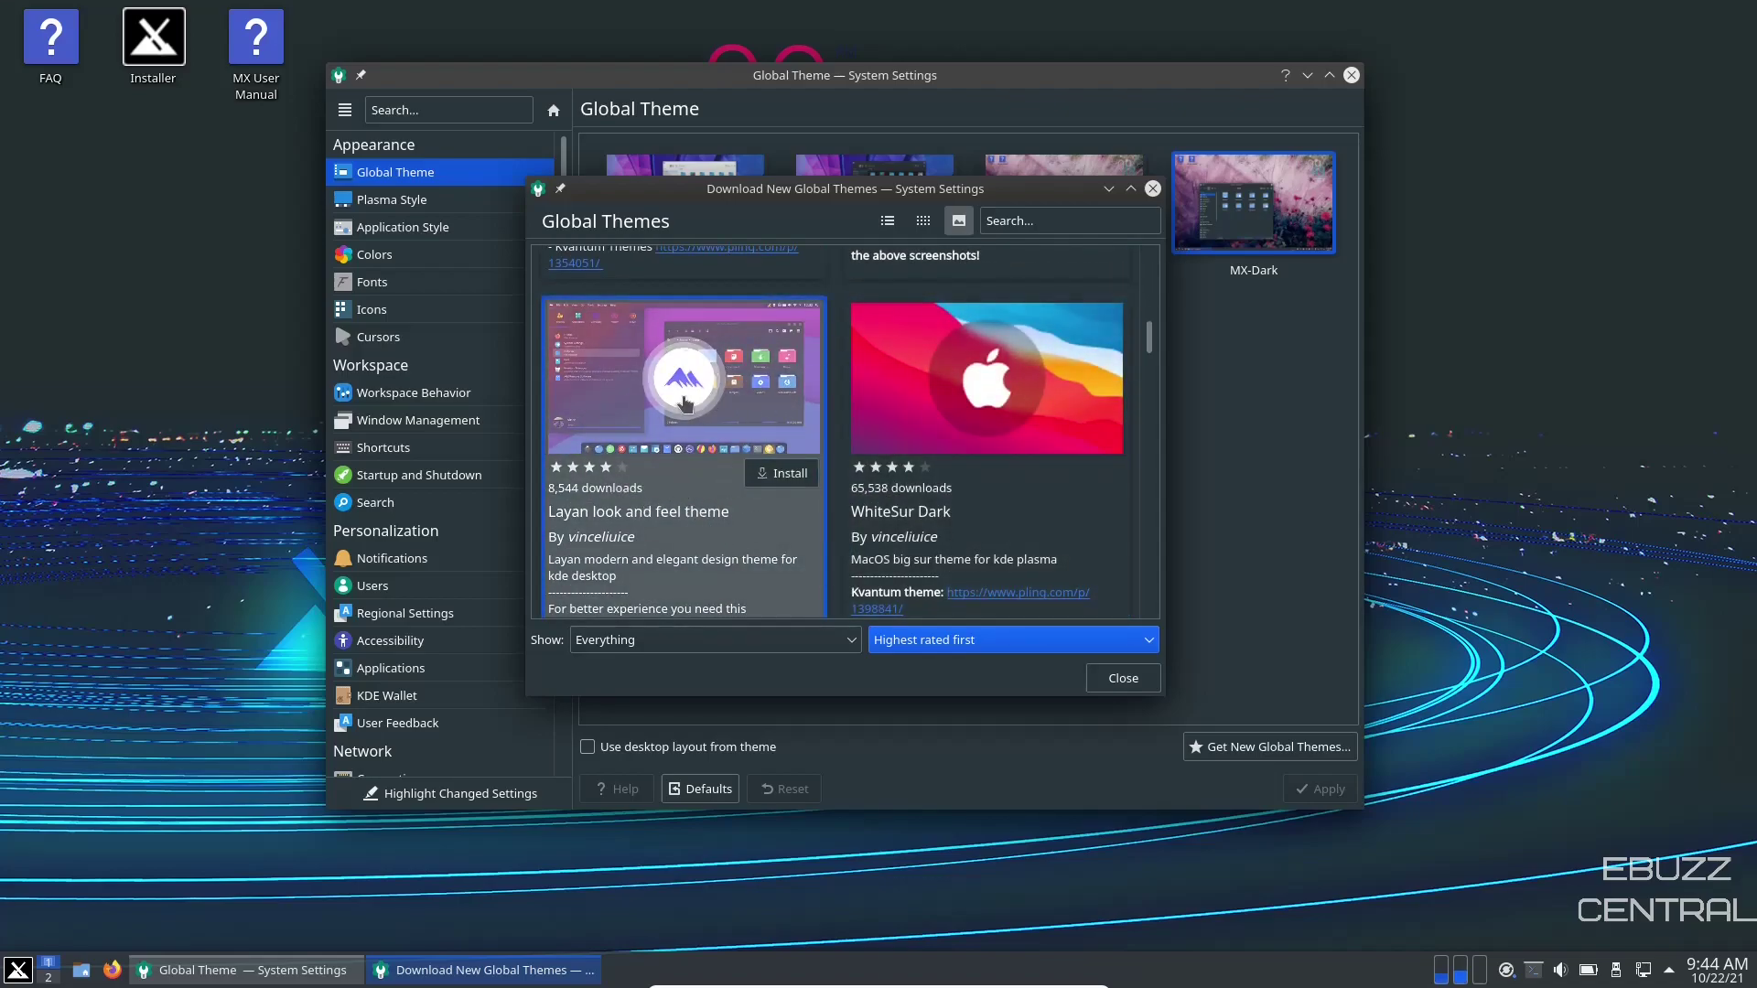
scroll(634, 468, up, 1)
scroll(633, 468, up, 1)
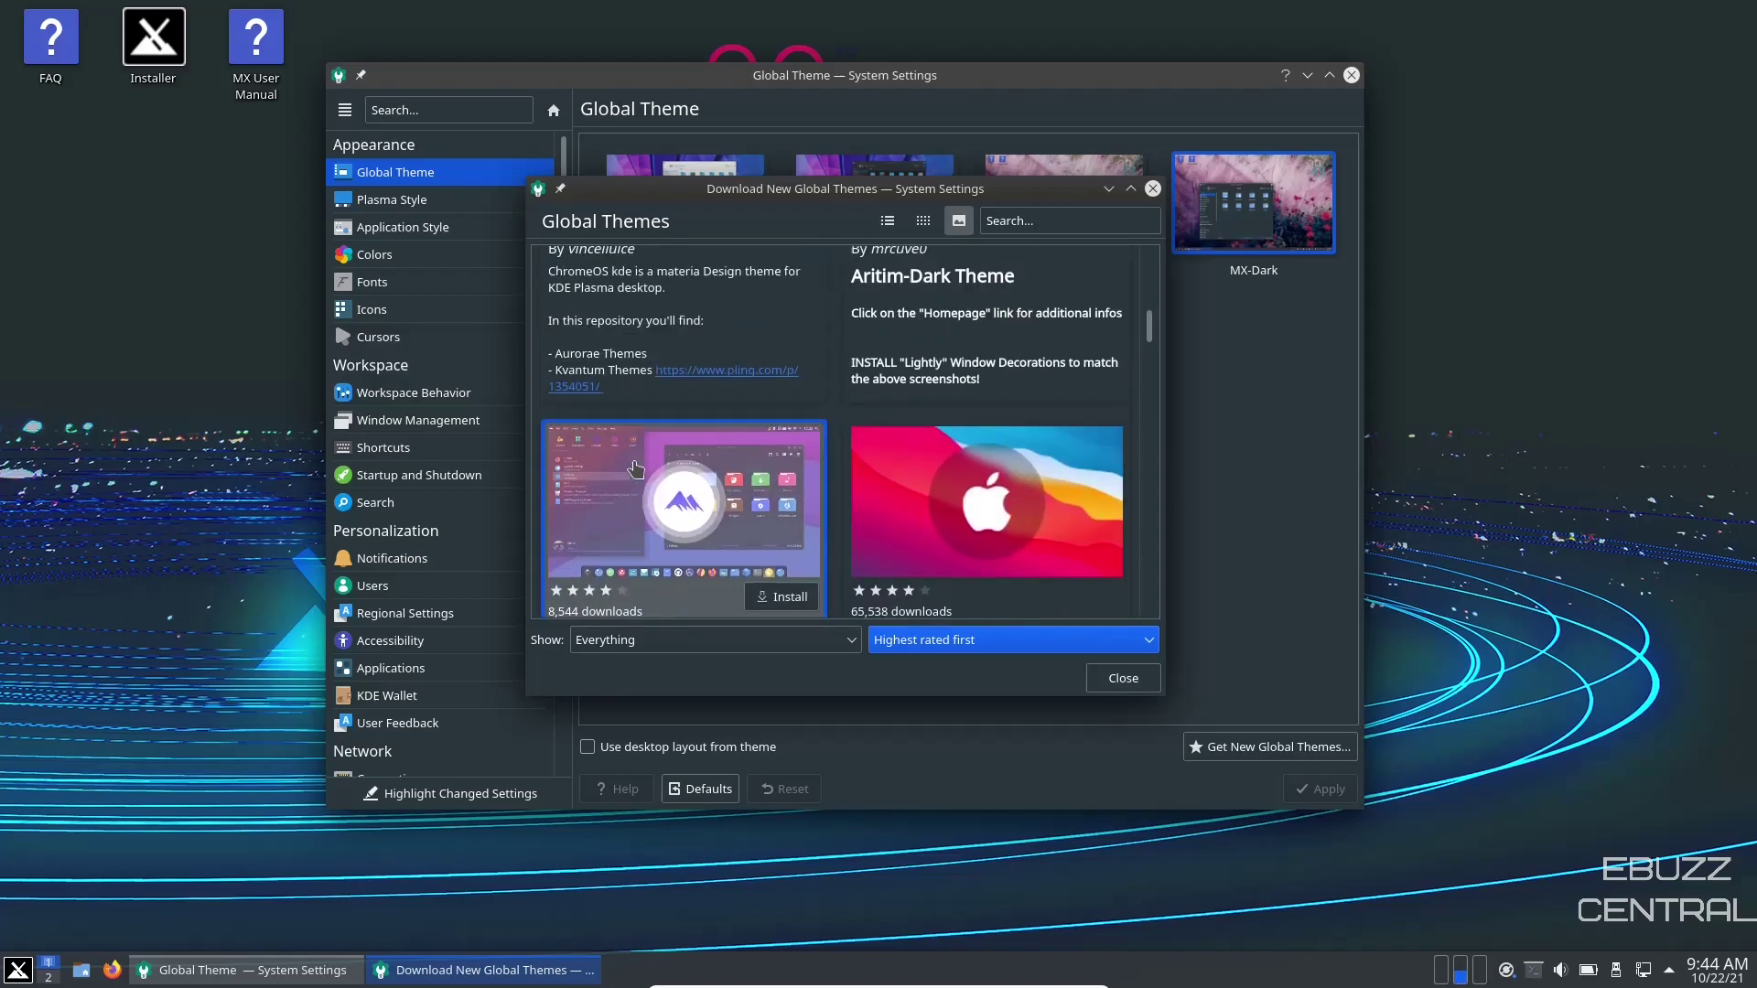
scroll(1057, 429, down, 2)
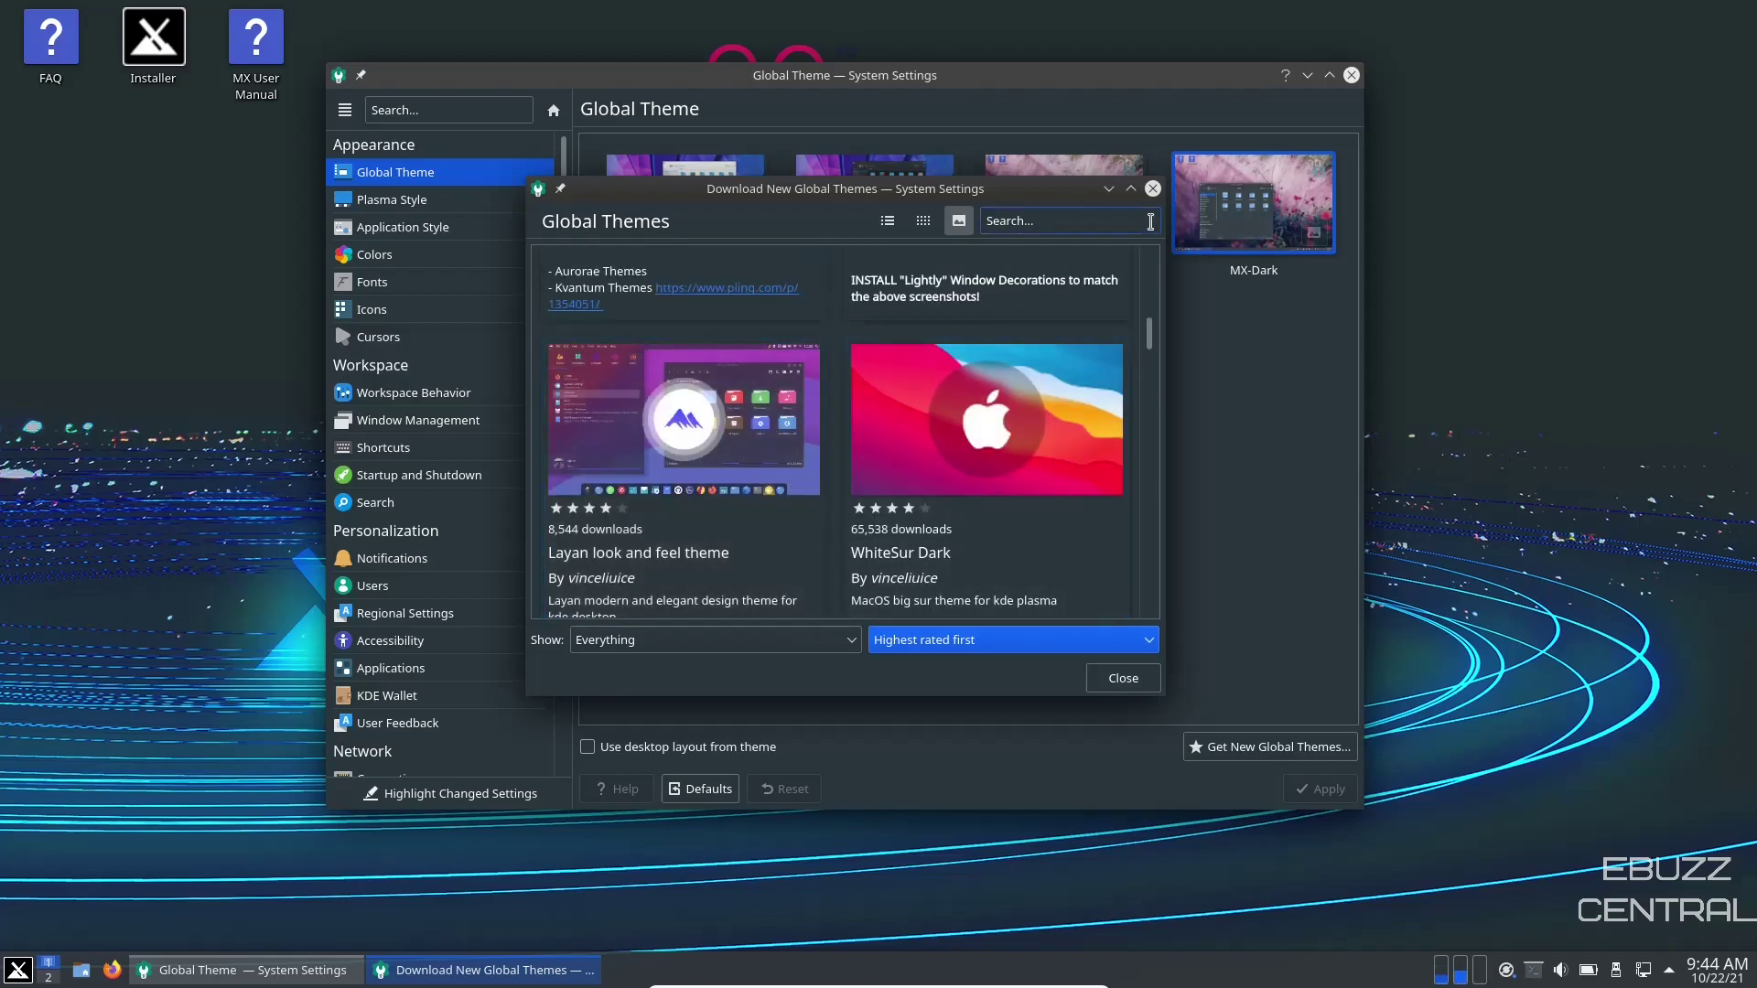
click(1152, 189)
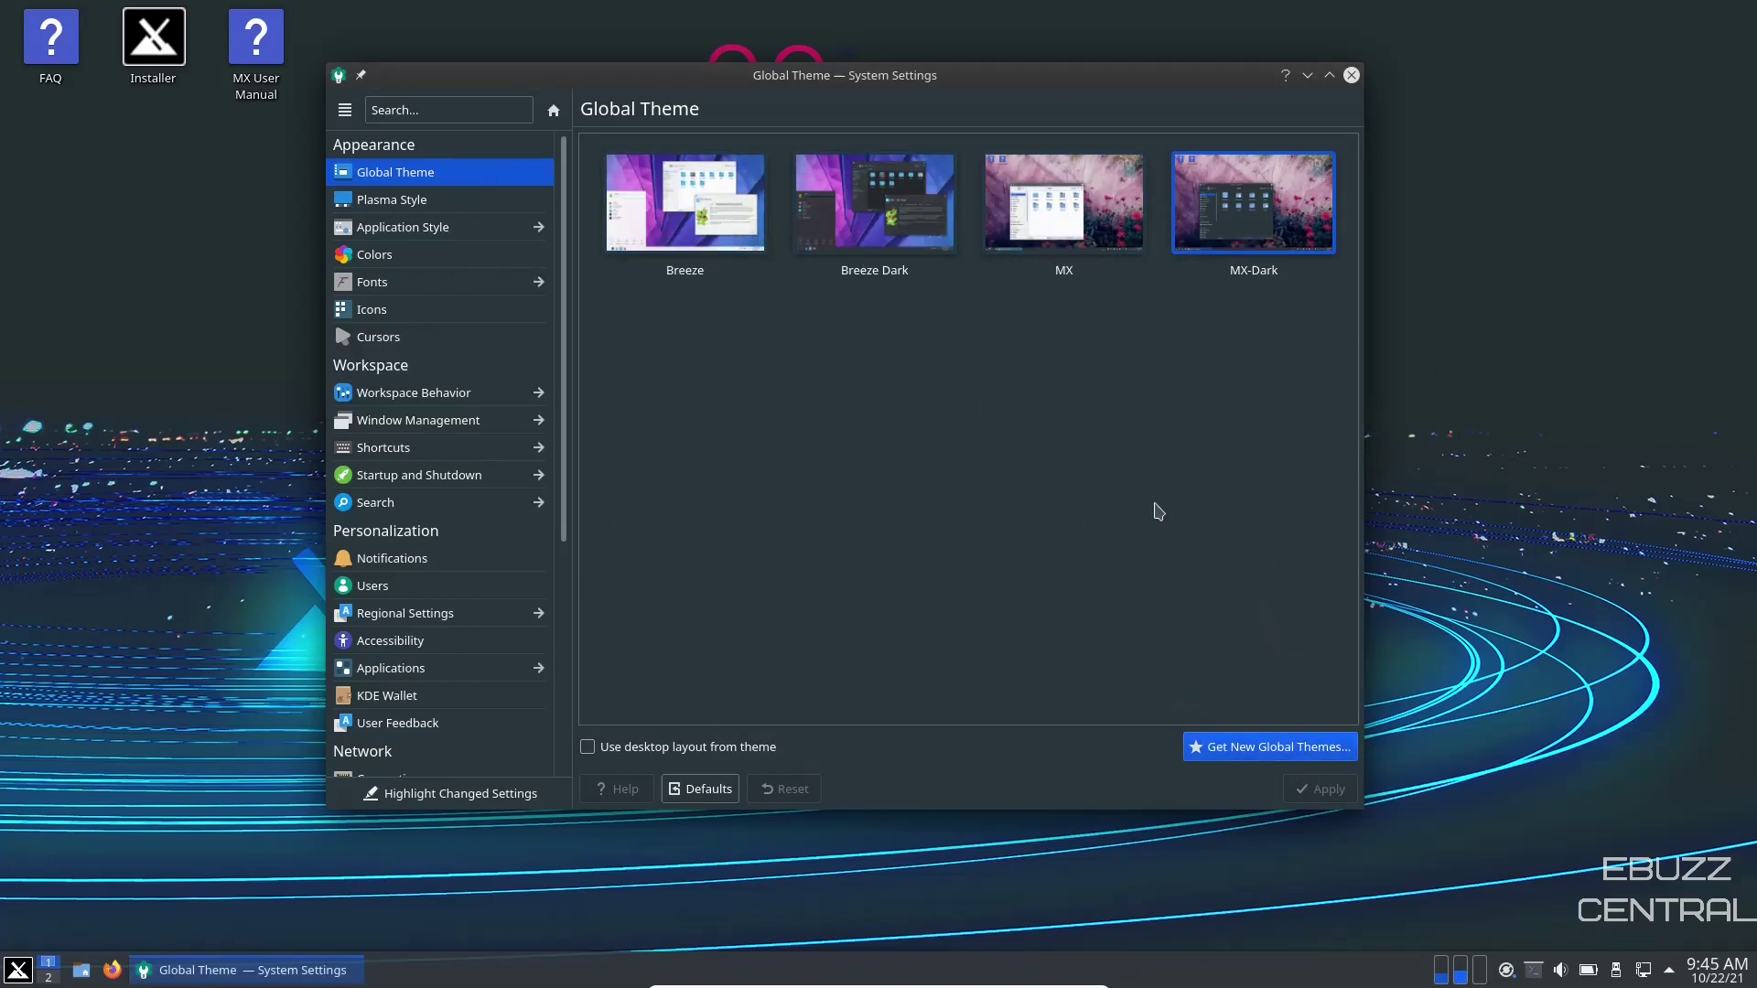
Select the Oxygen Plasma style and apply it.
click(406, 201)
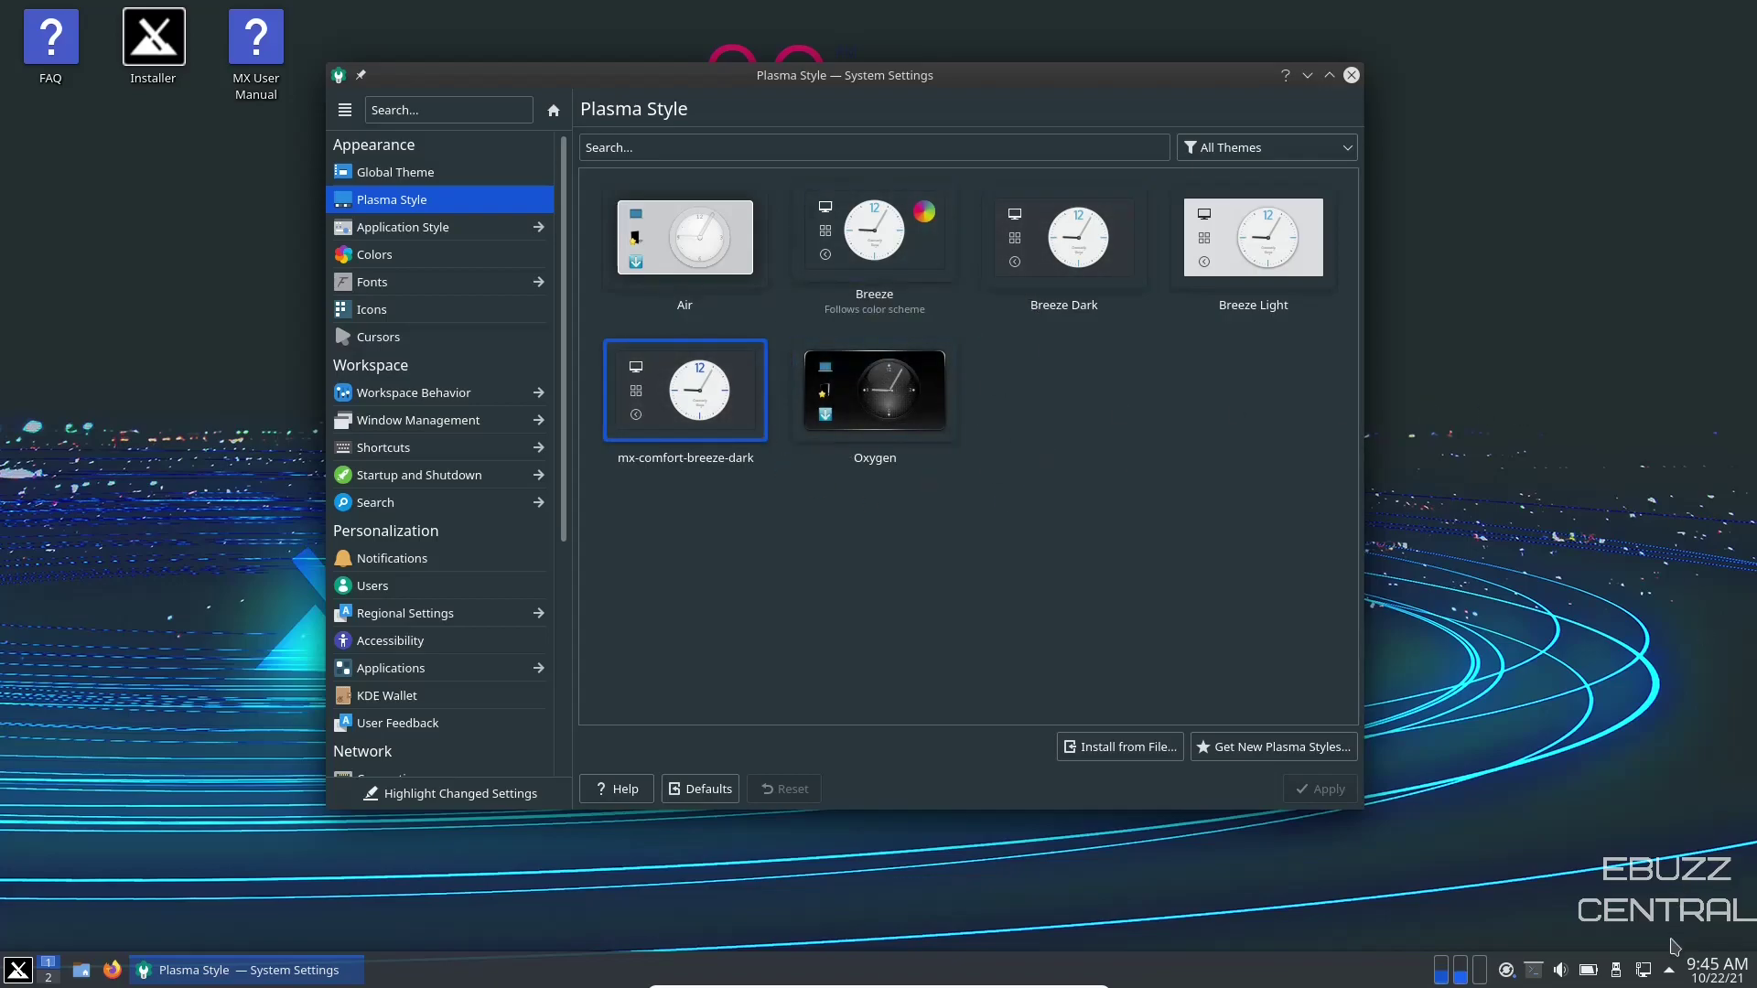
click(1670, 974)
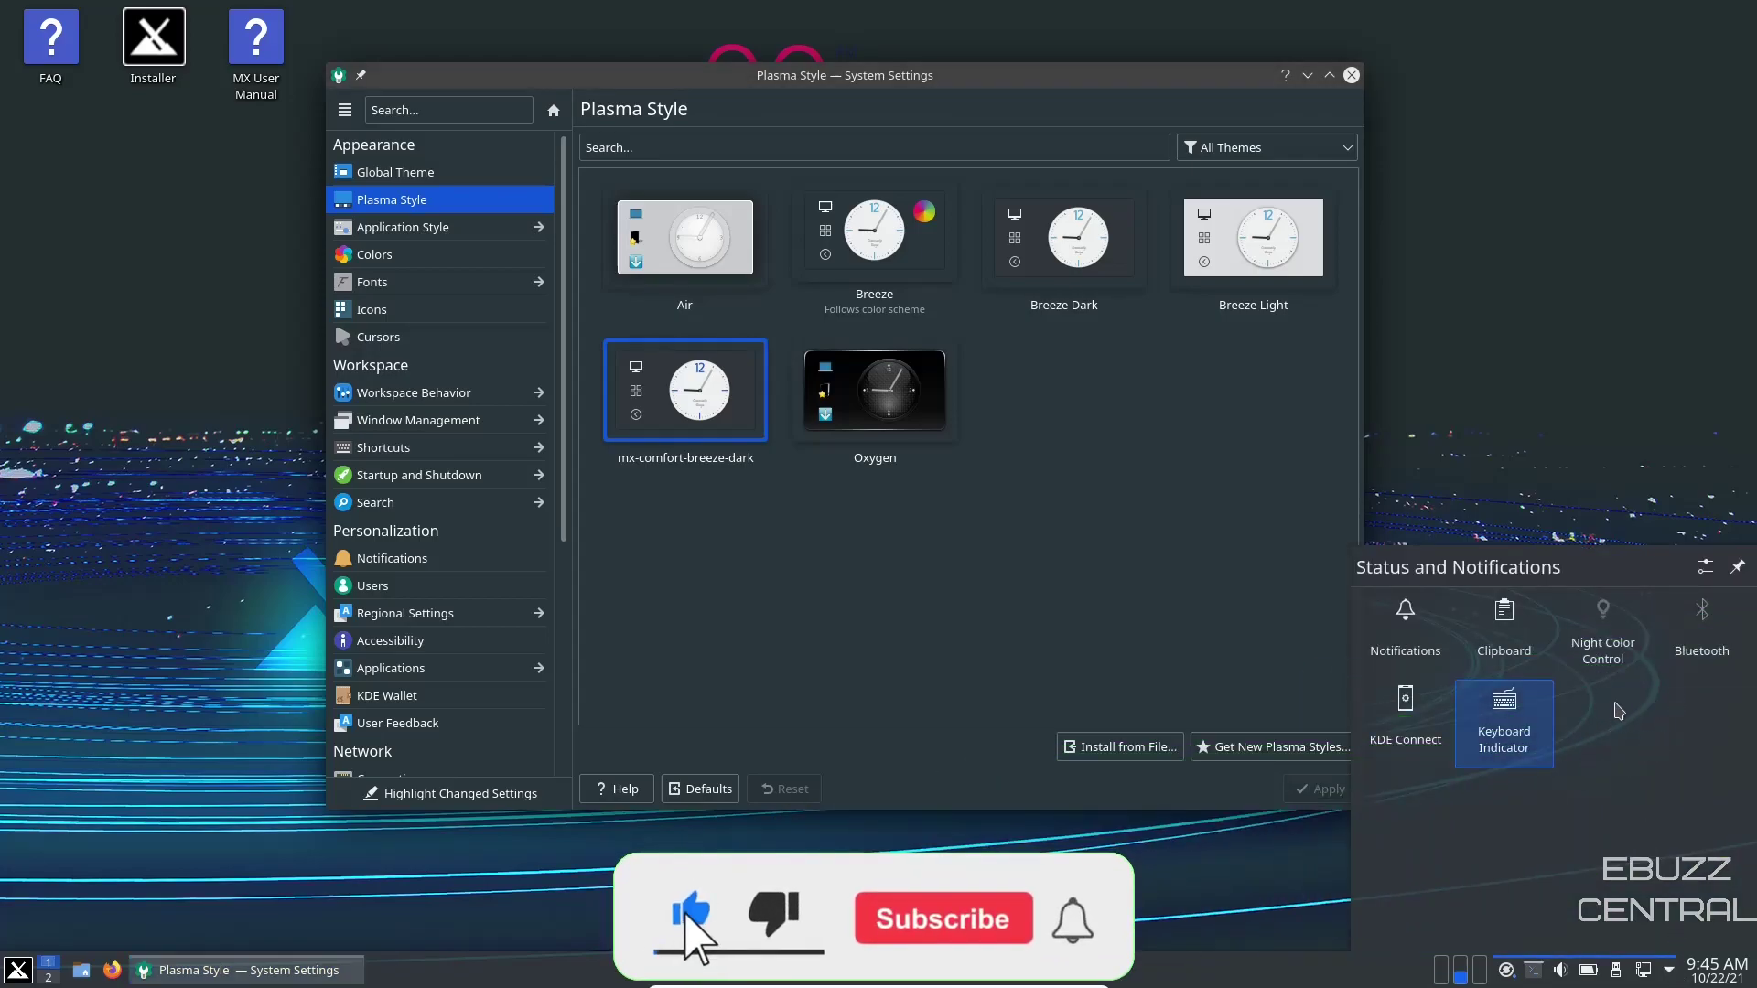
click(1130, 449)
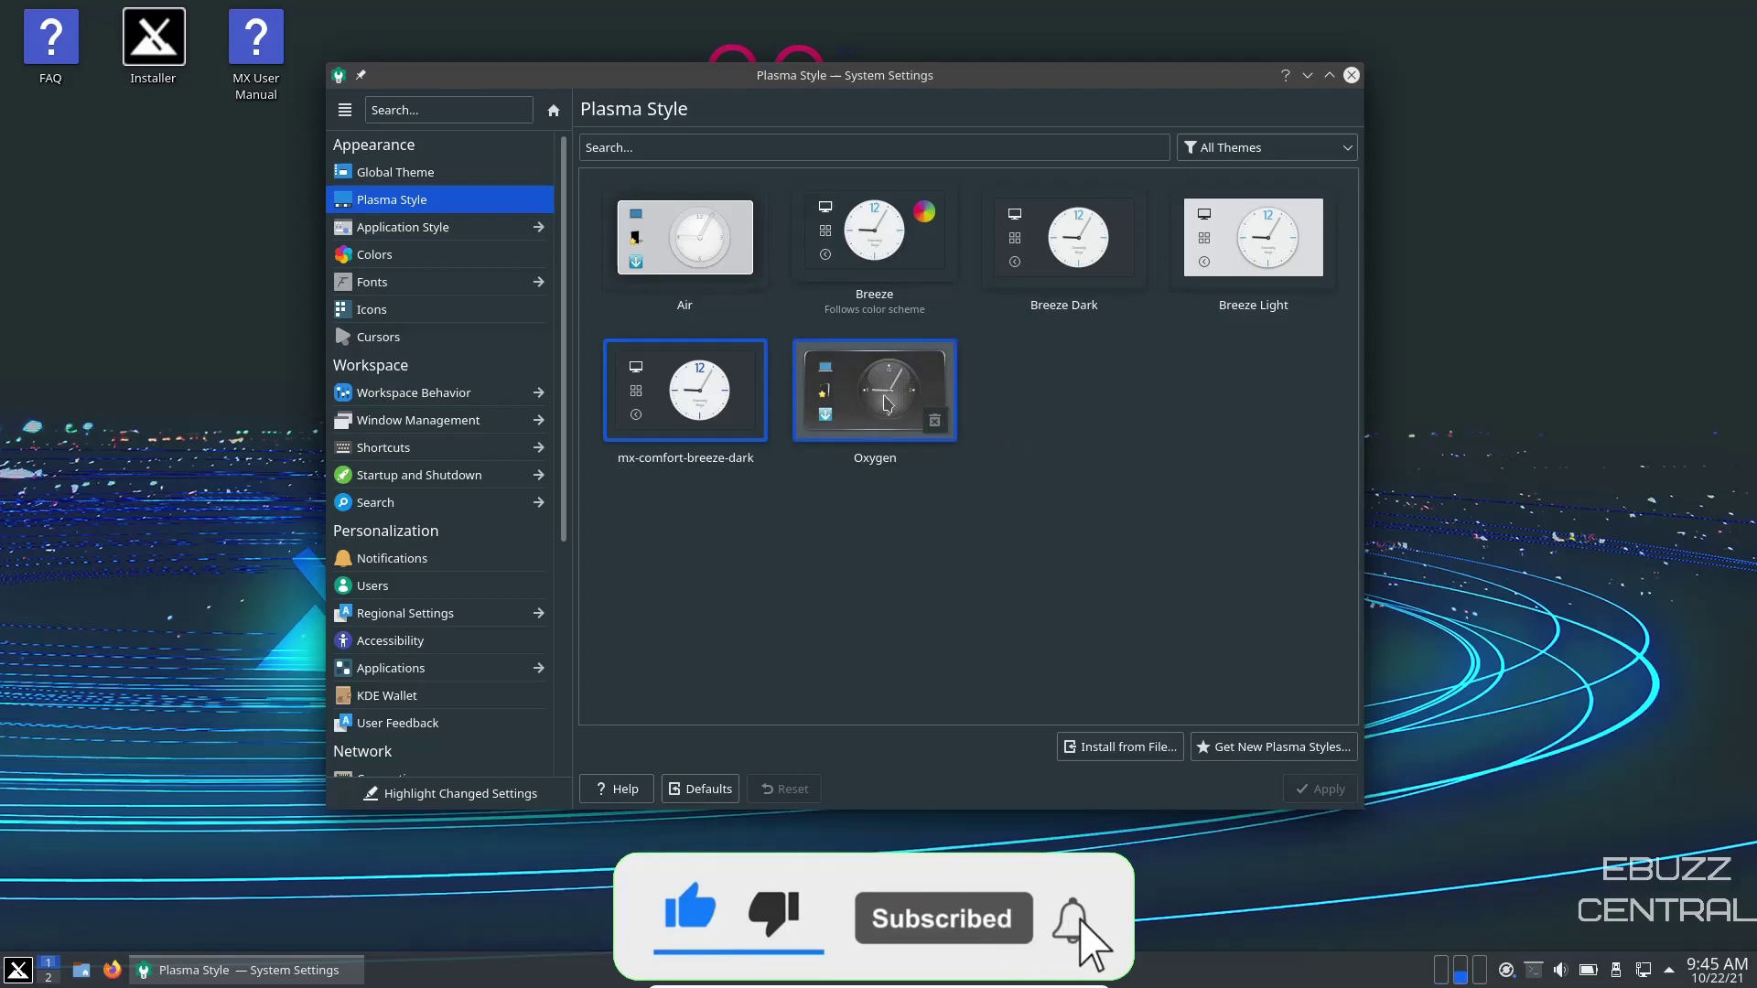
click(875, 390)
click(1324, 791)
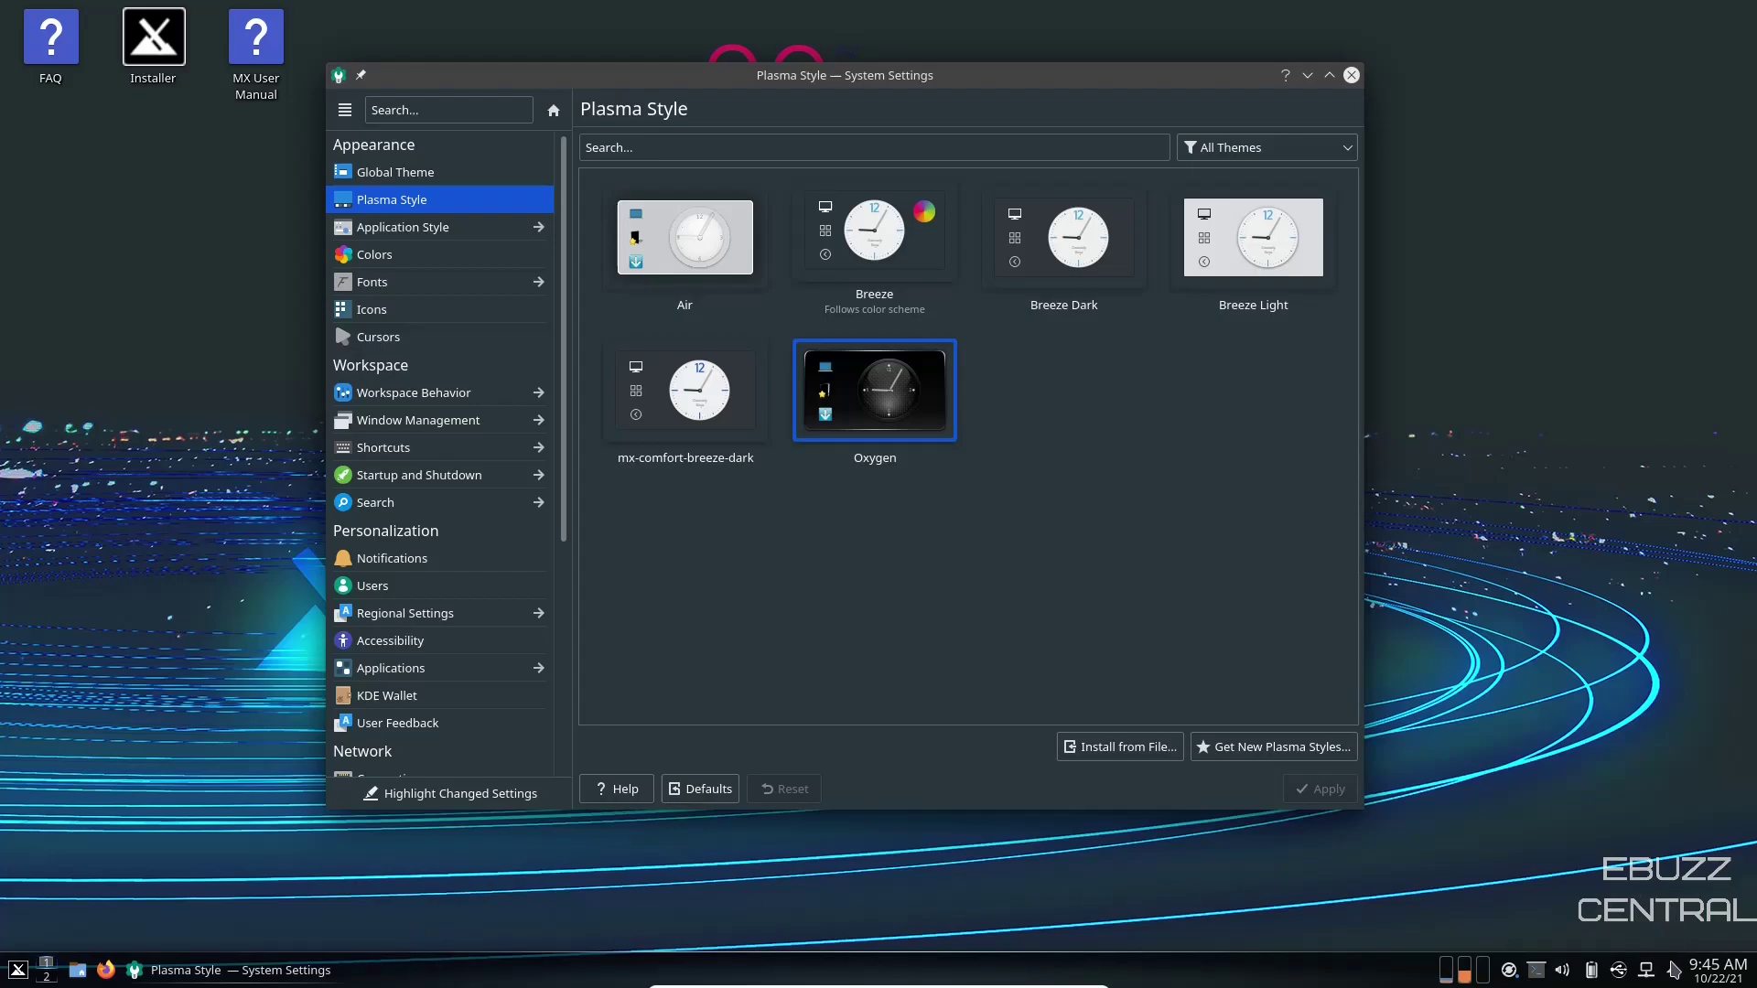
Check the tray popup in the Oxygen style, then open the application launcher.
click(1672, 971)
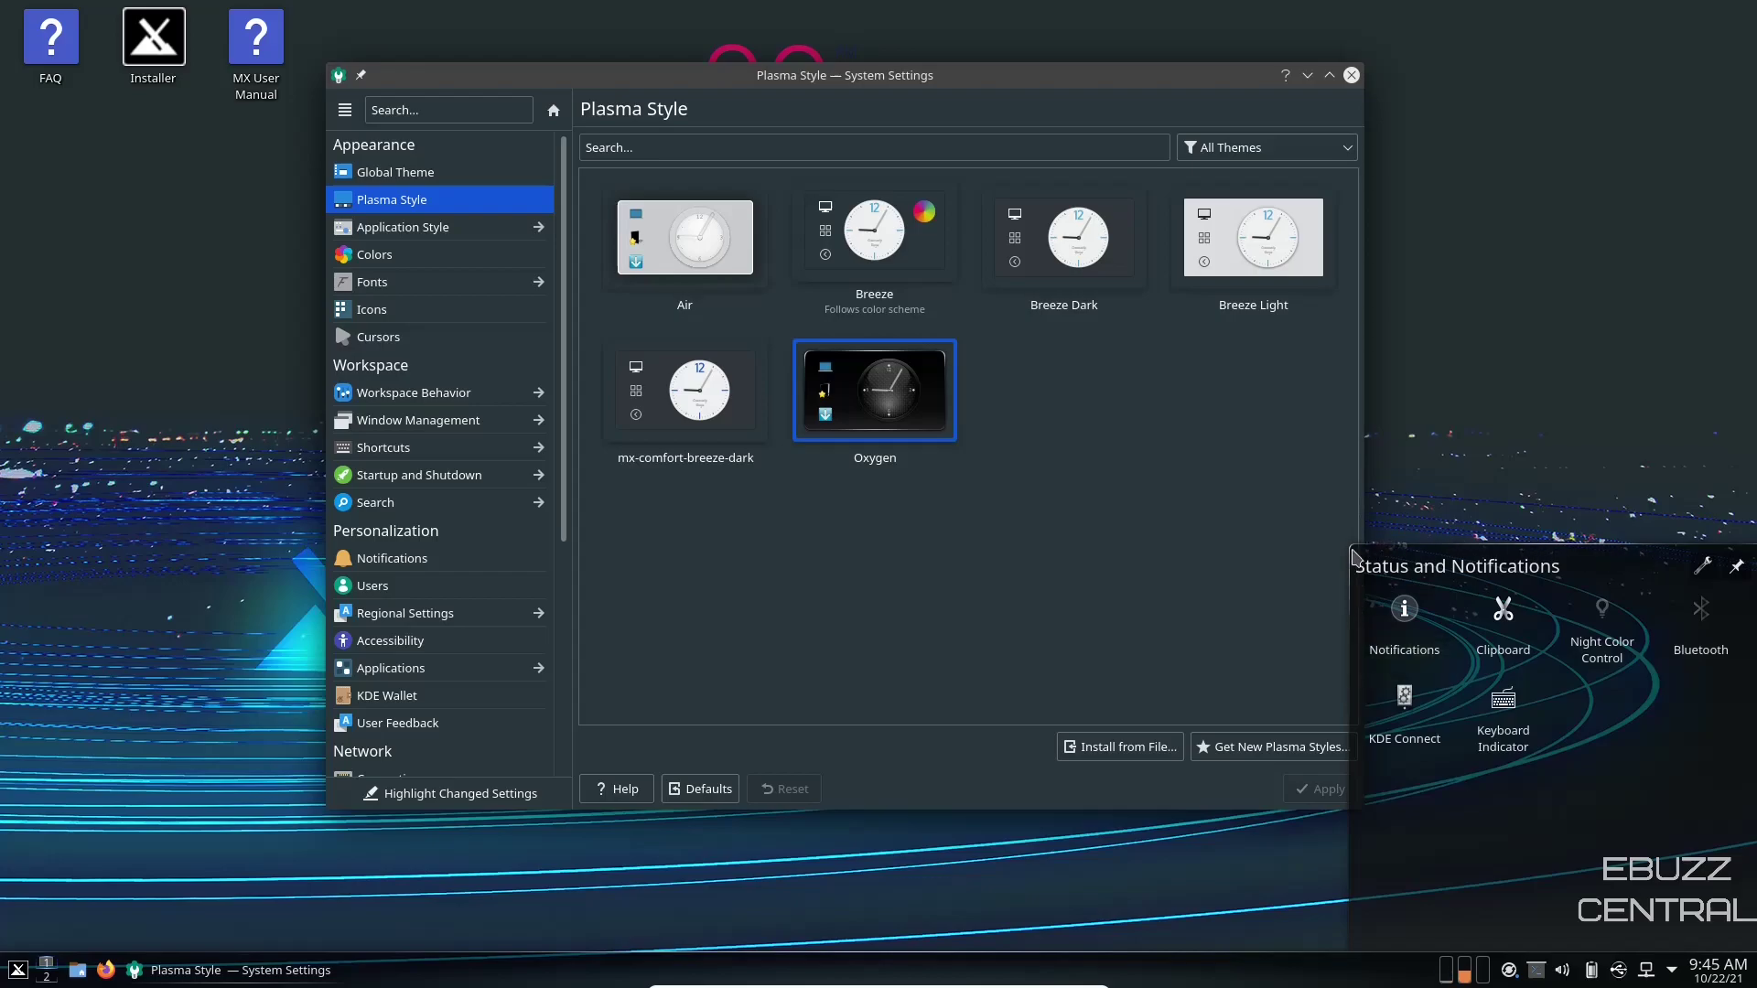
click(1528, 302)
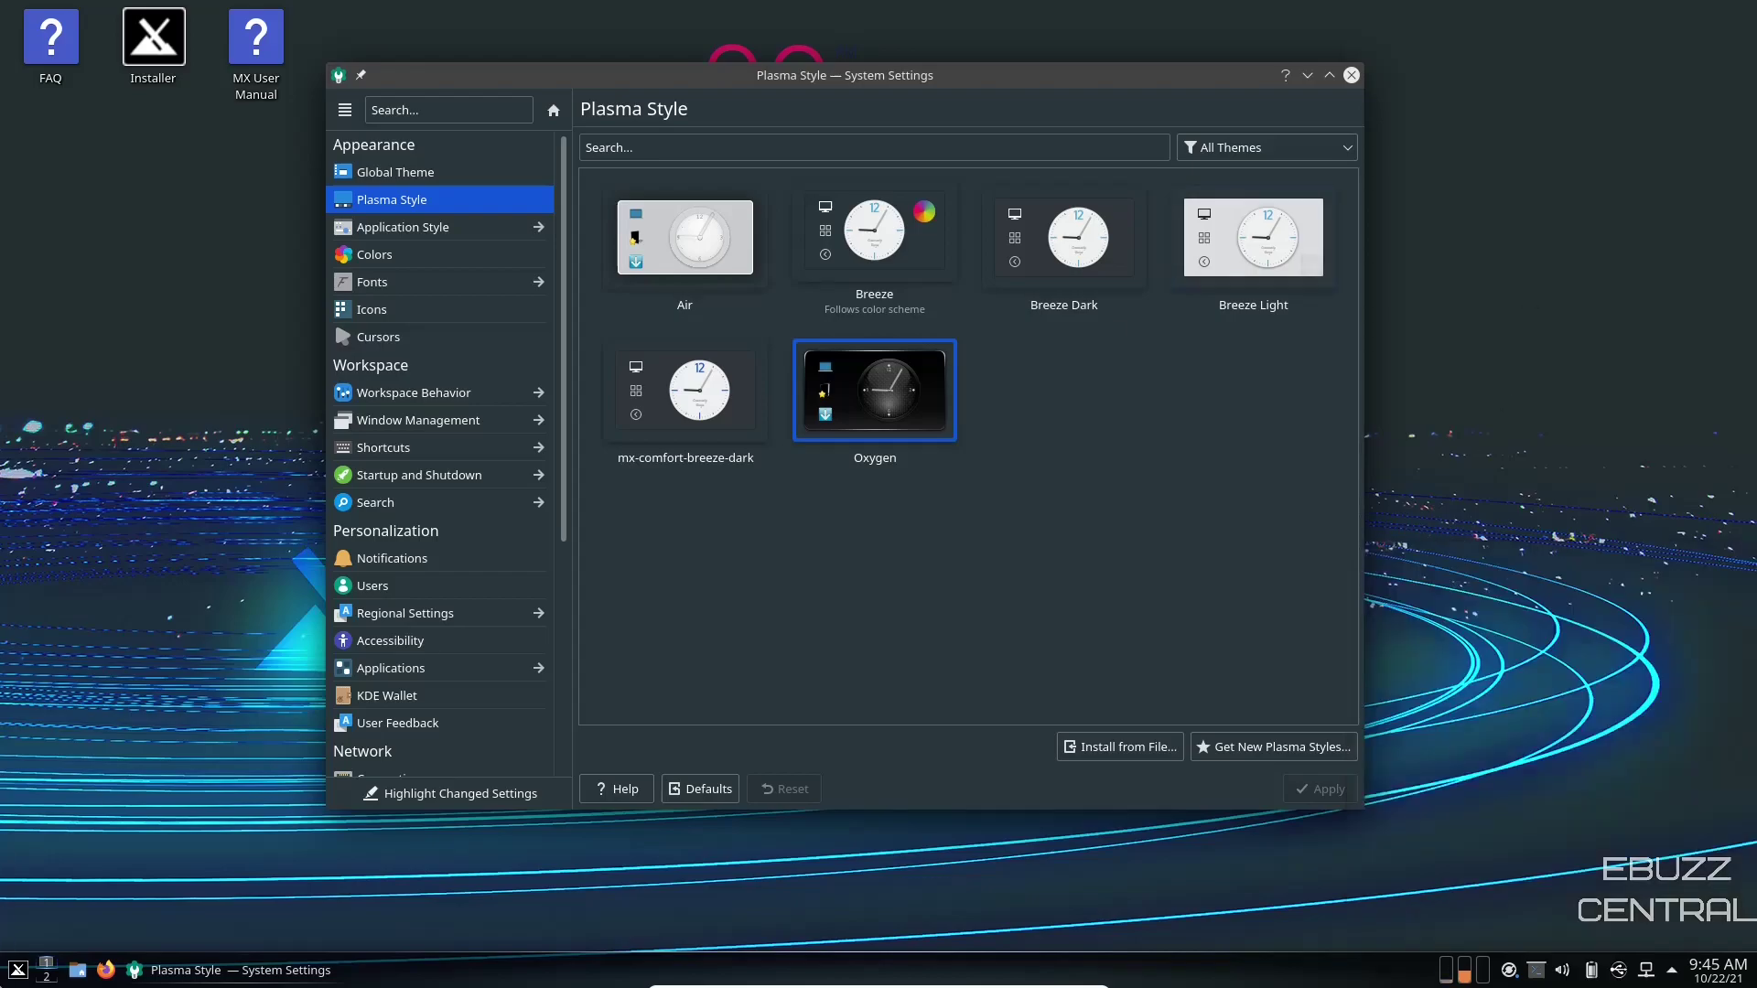
click(15, 975)
mouse_move(137, 651)
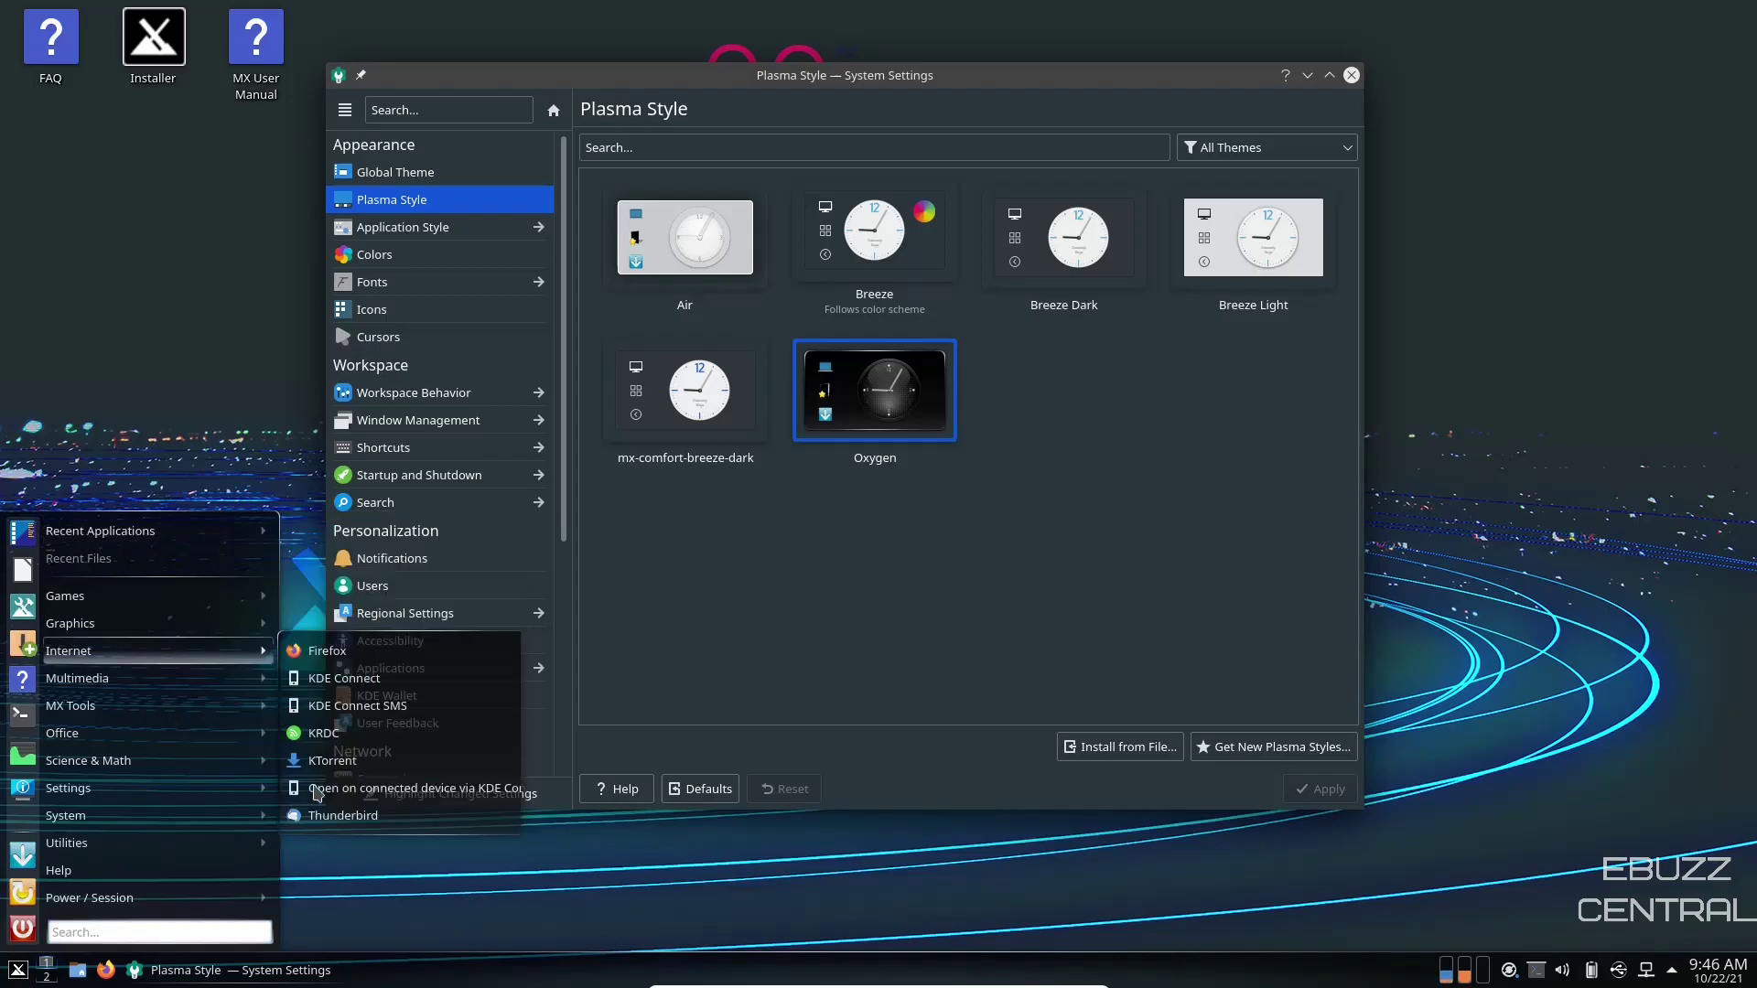
Use Adjust All Fonts on the Fonts page to set every font size to 12pt and apply.
click(402, 227)
click(396, 254)
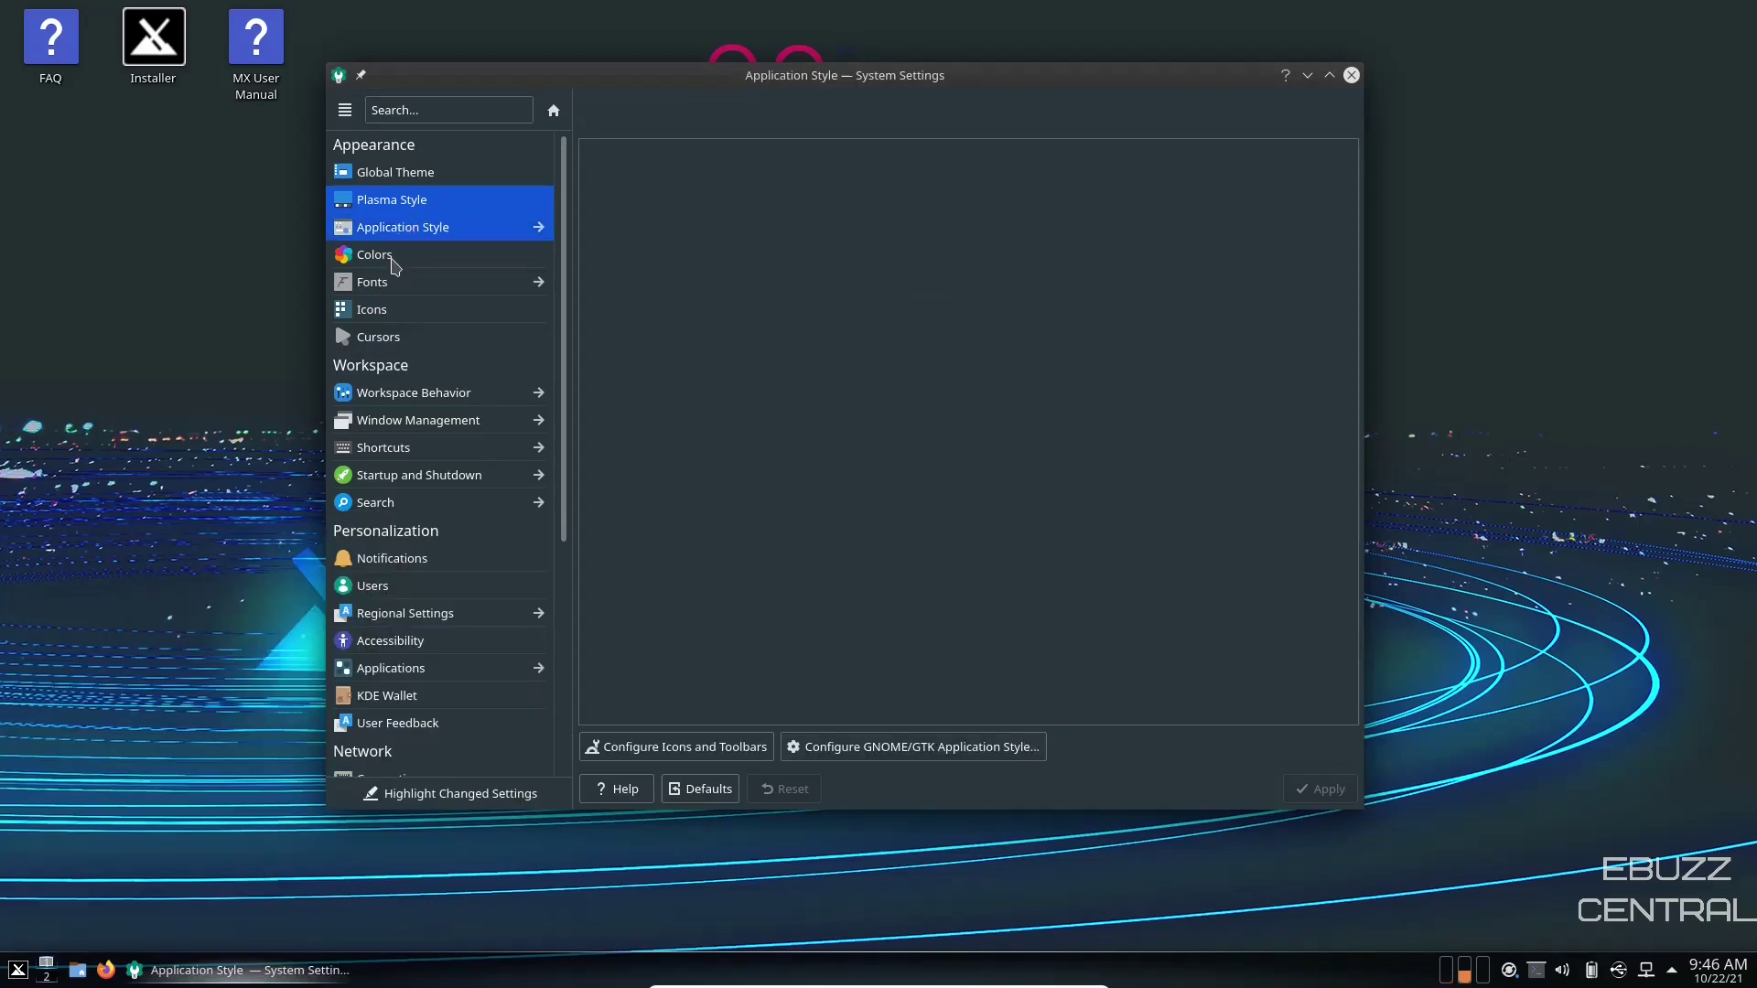
click(383, 285)
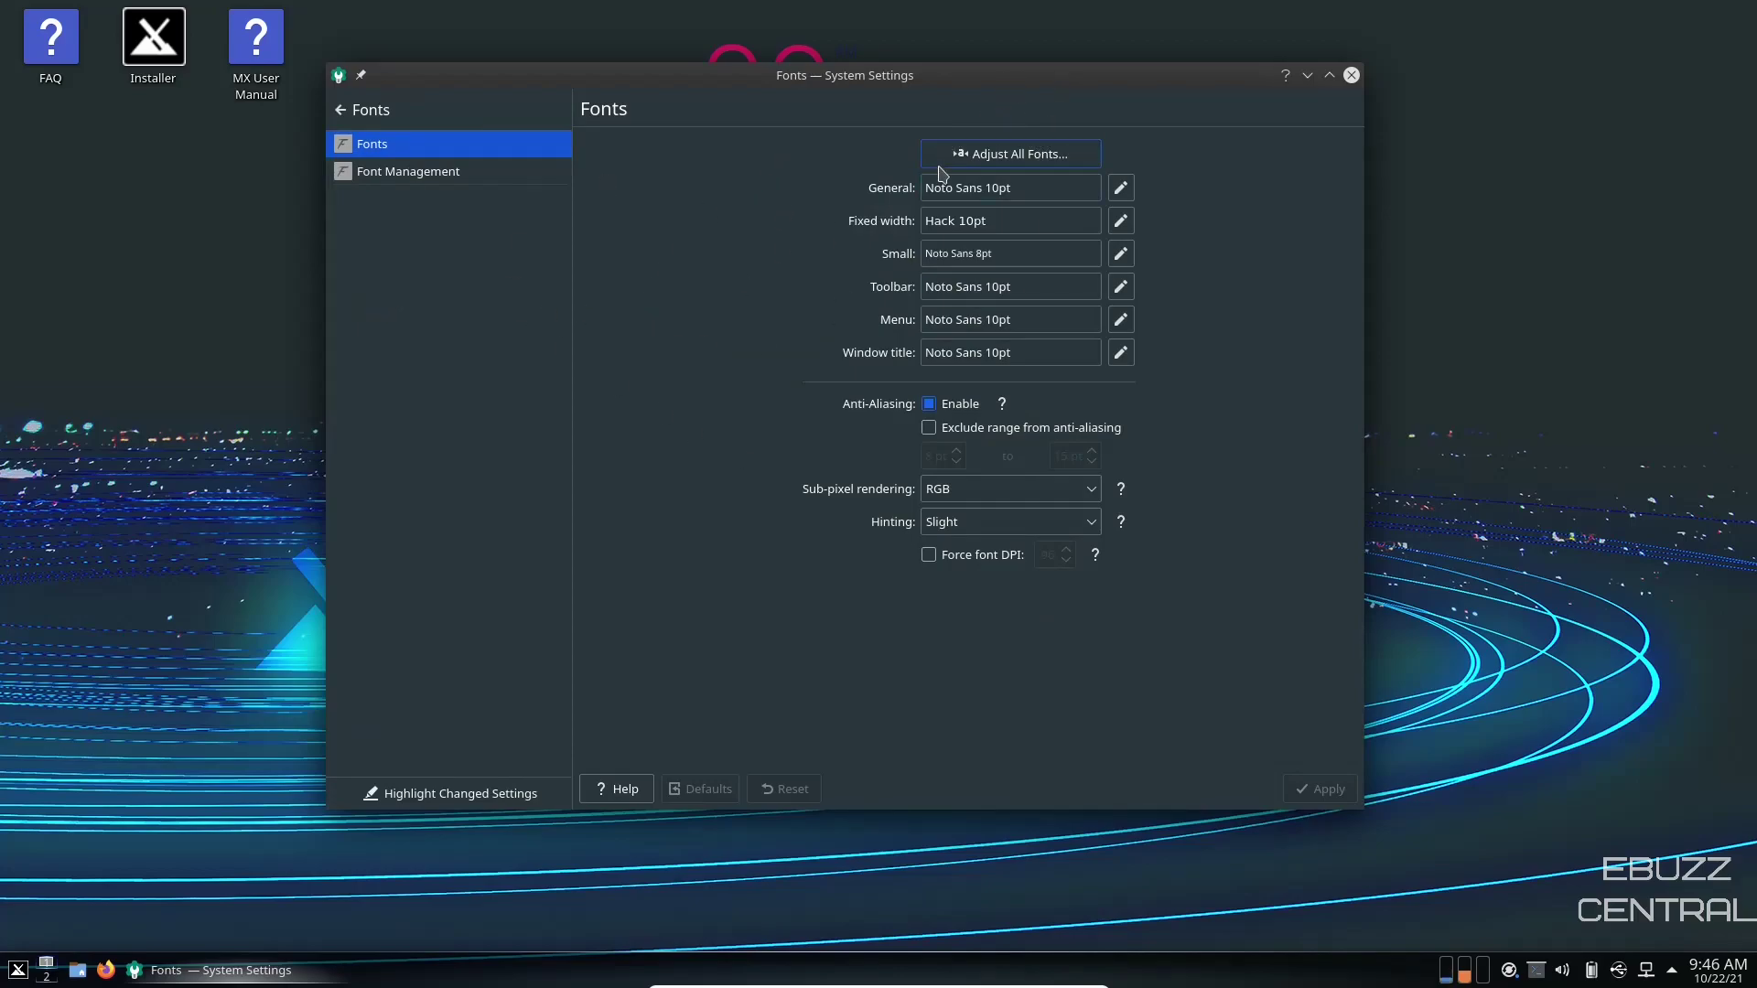
click(1014, 156)
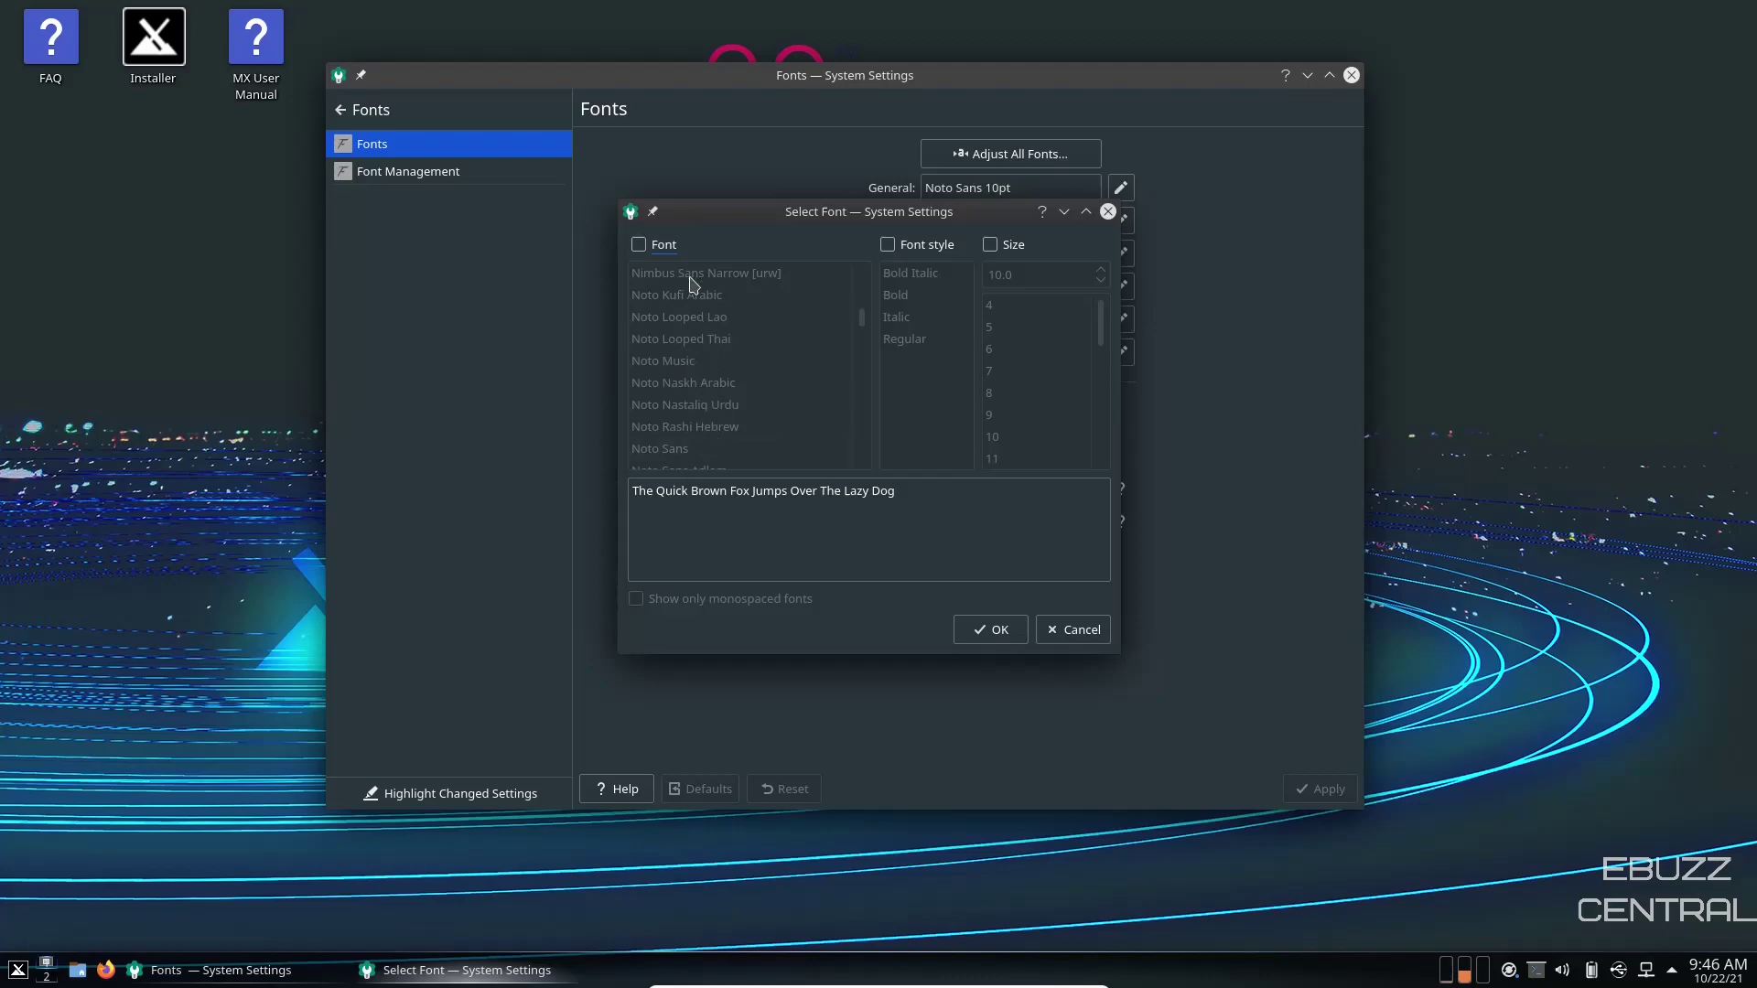
click(639, 245)
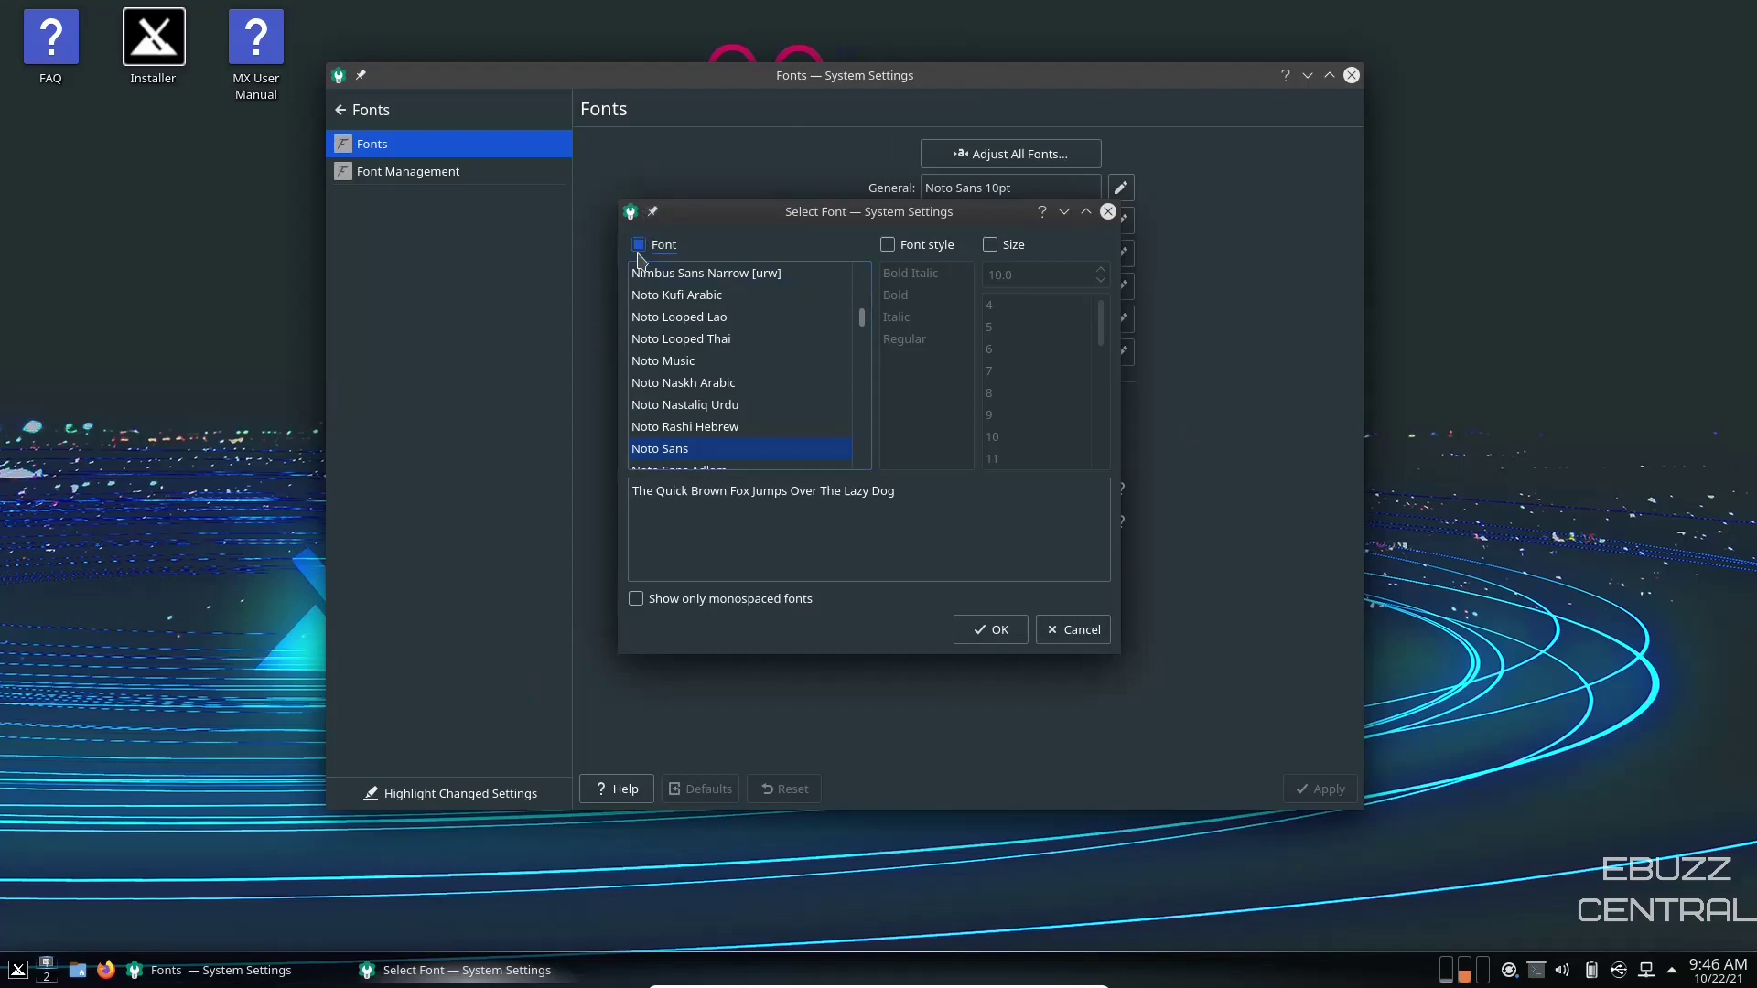
click(638, 246)
click(990, 244)
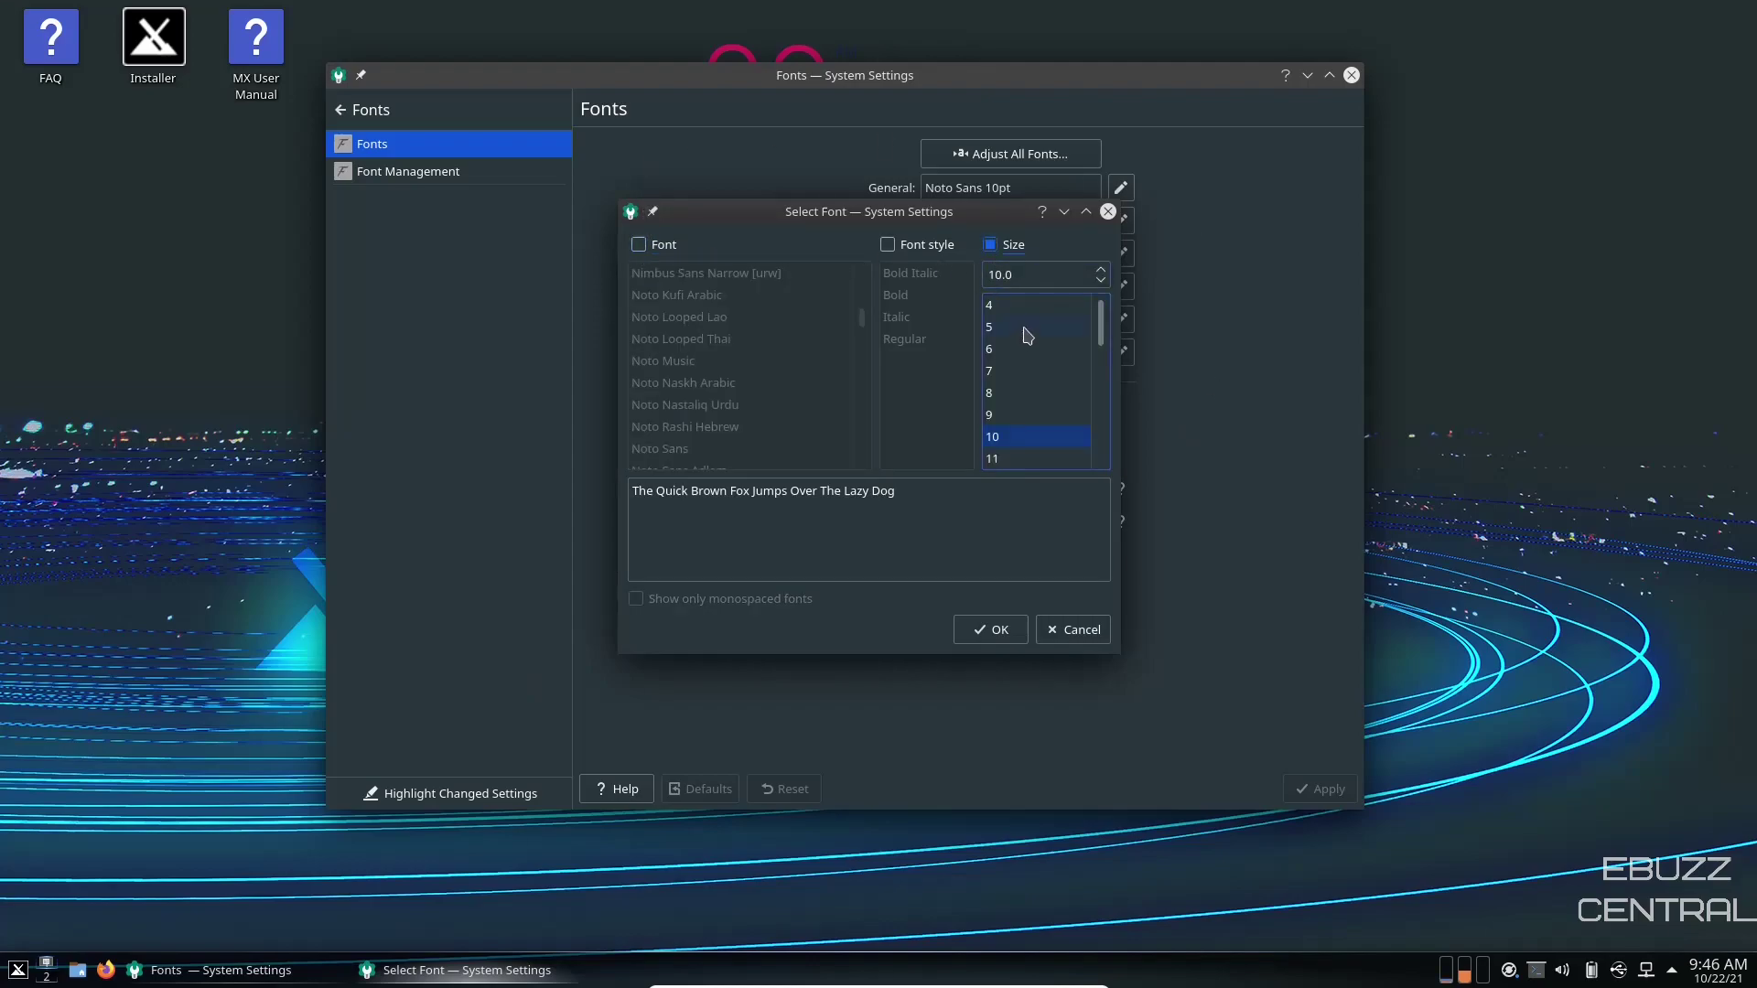
click(1007, 416)
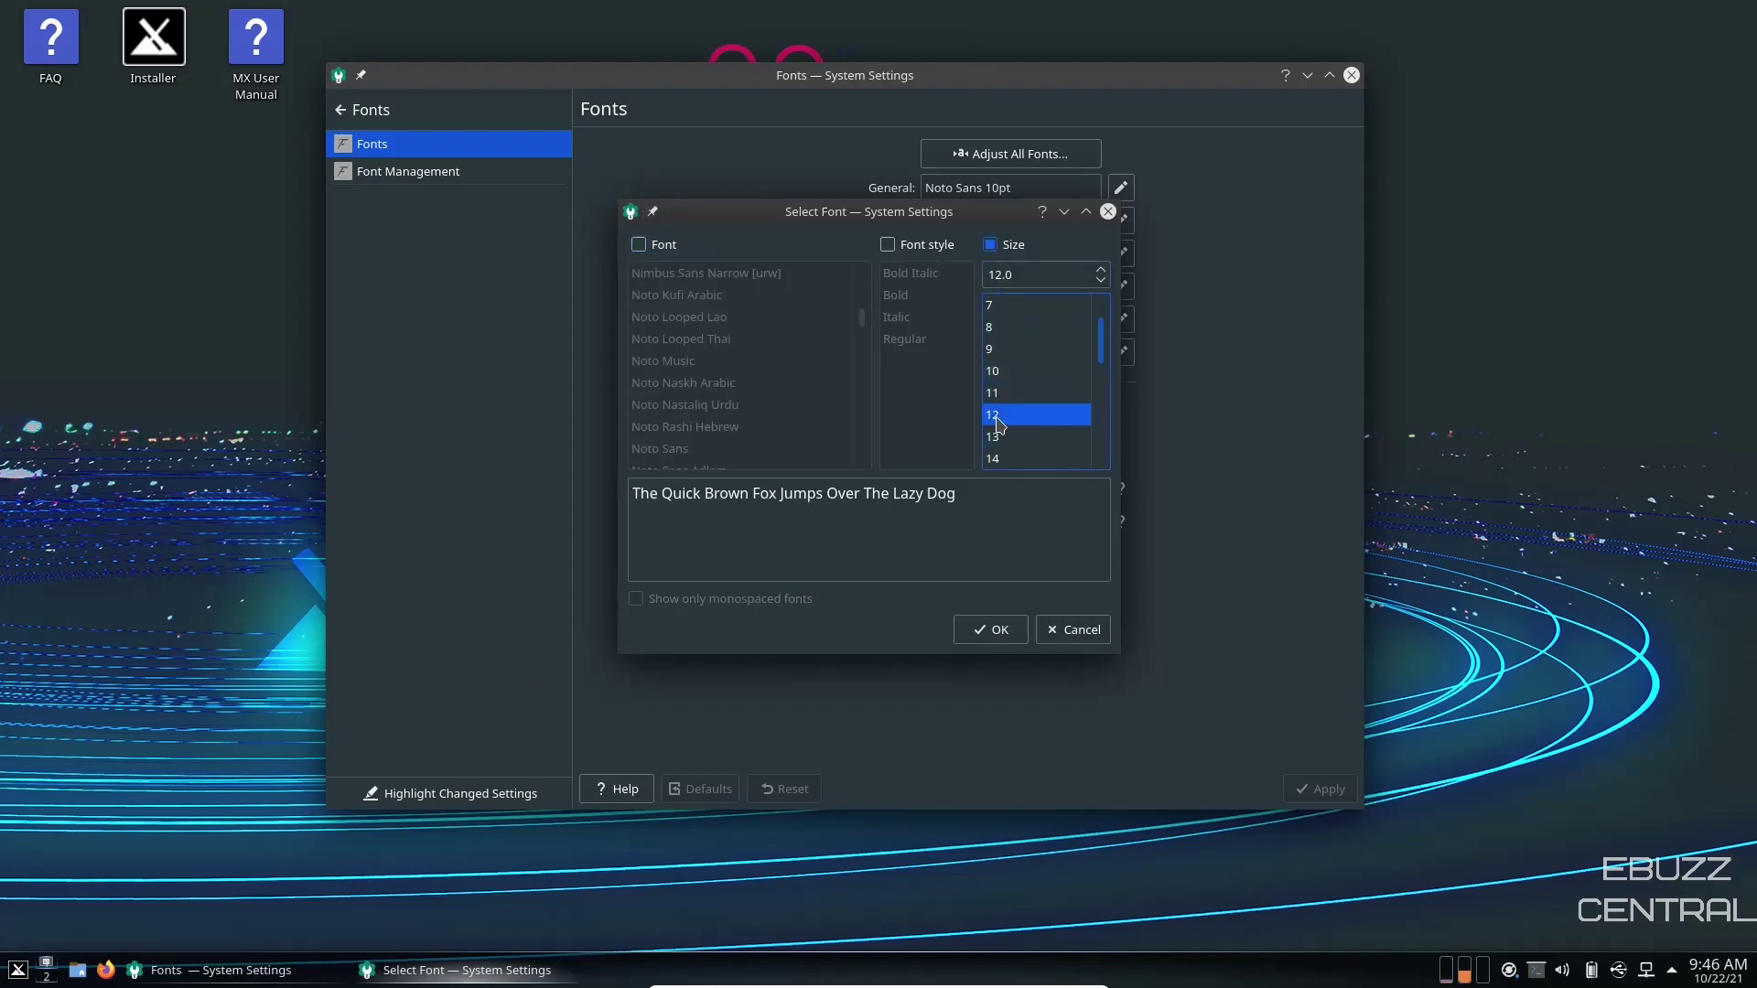
click(995, 637)
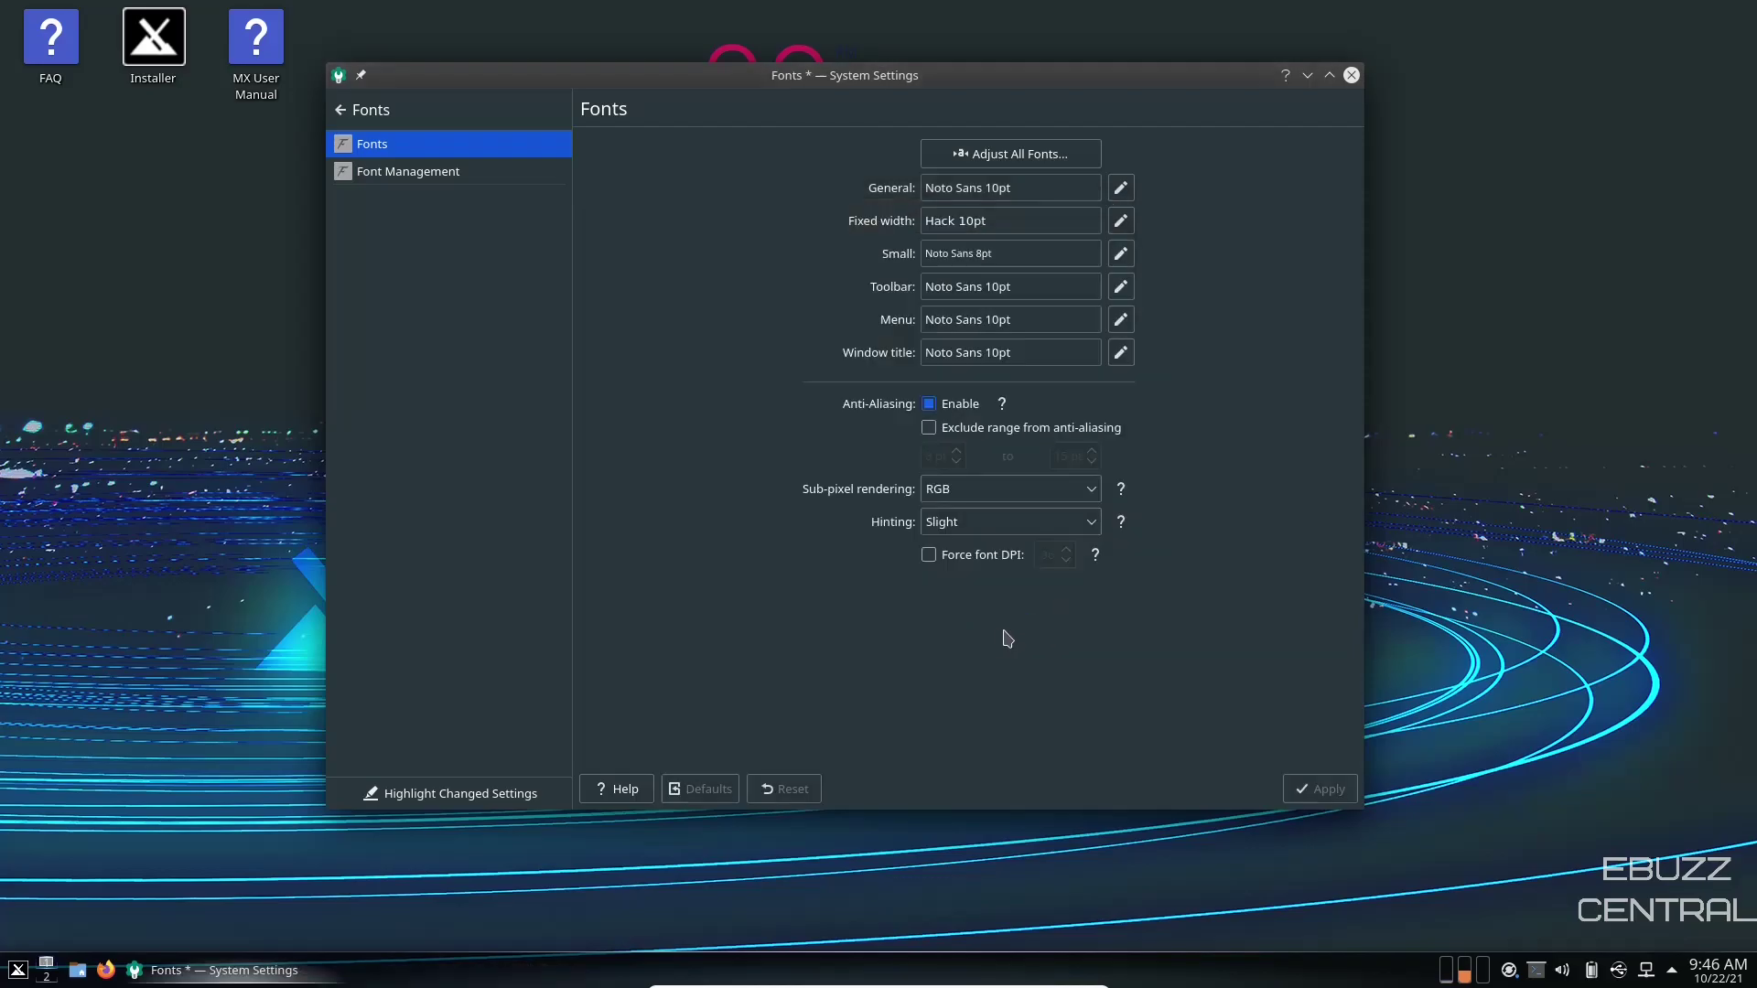
click(1322, 789)
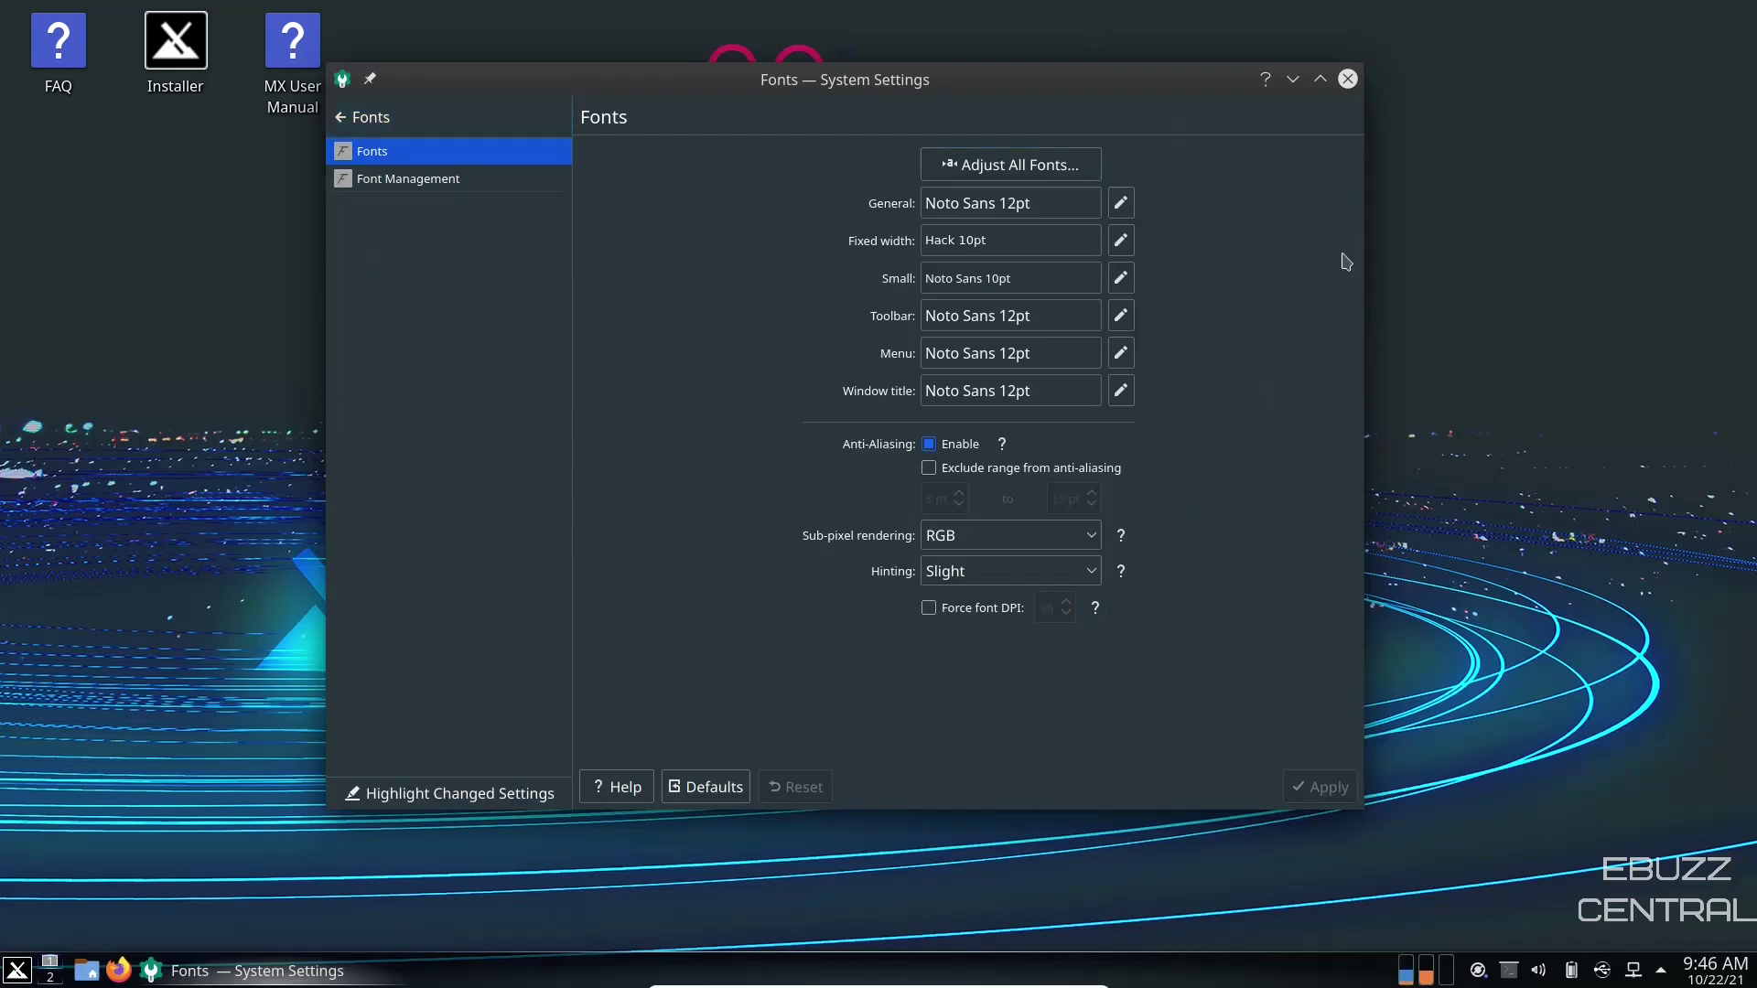
Return to the full settings list and open System Information under System Administration.
click(357, 117)
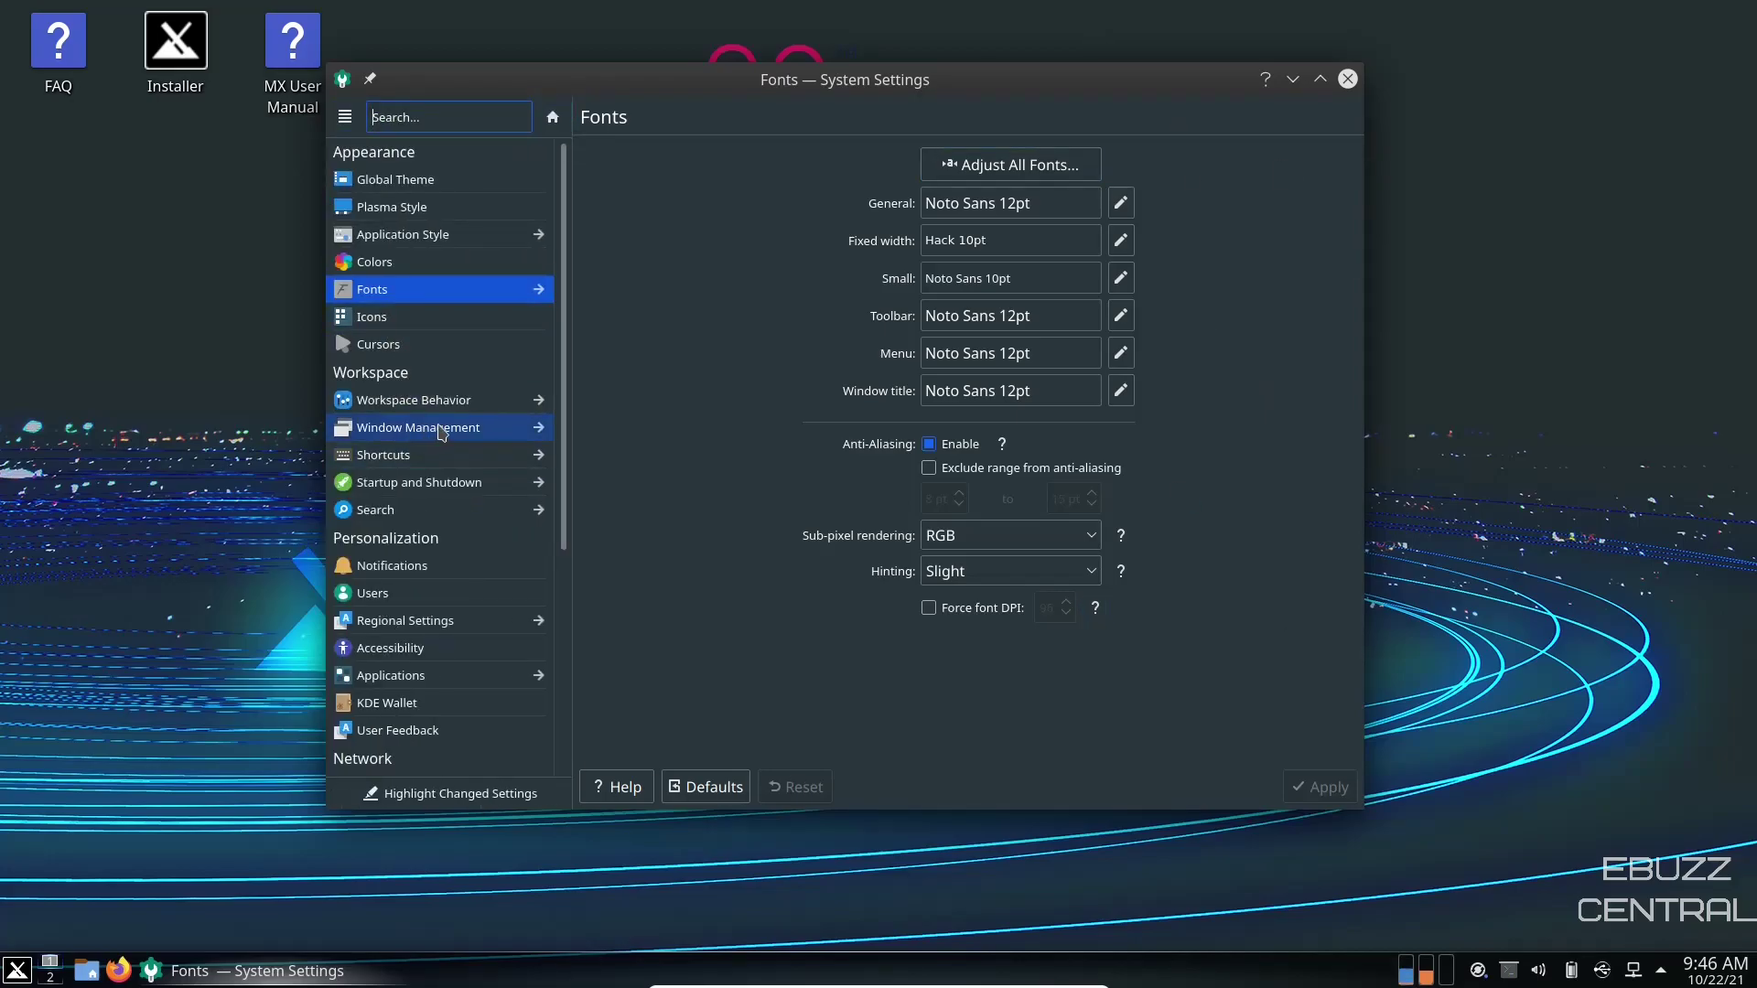
scroll(449, 430, down, 1)
scroll(453, 407, down, 1)
scroll(448, 421, down, 1)
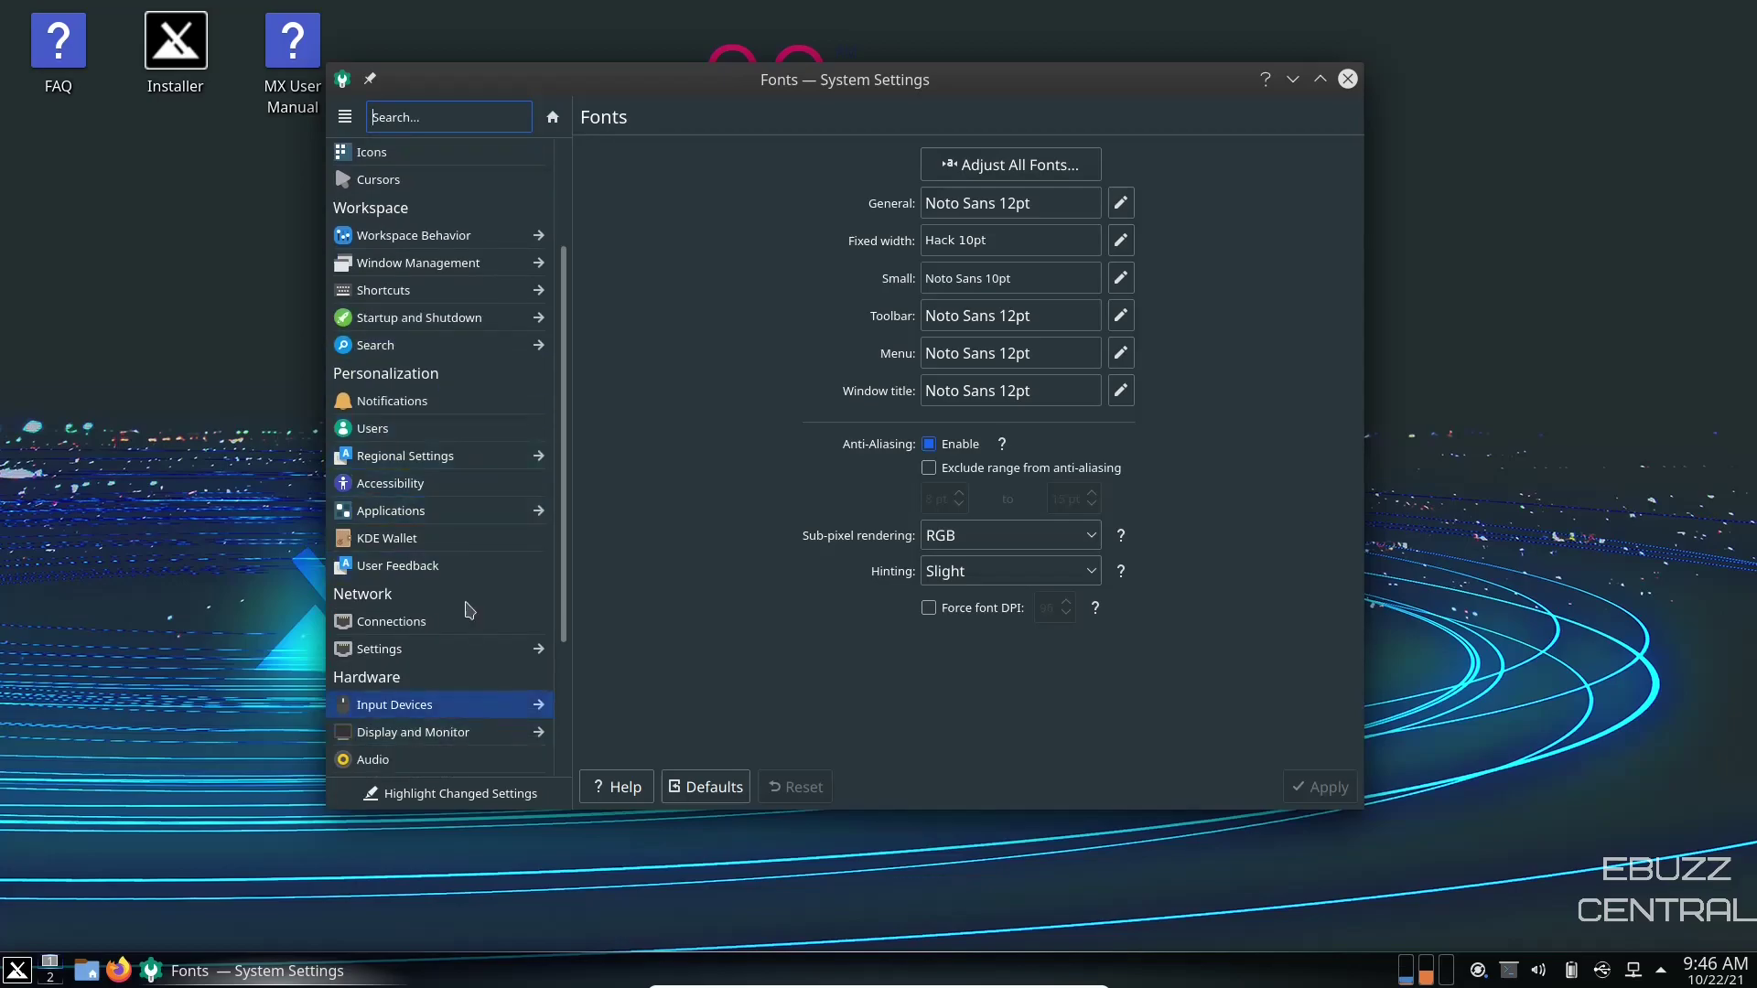
scroll(448, 535, down, 1)
scroll(450, 527, down, 1)
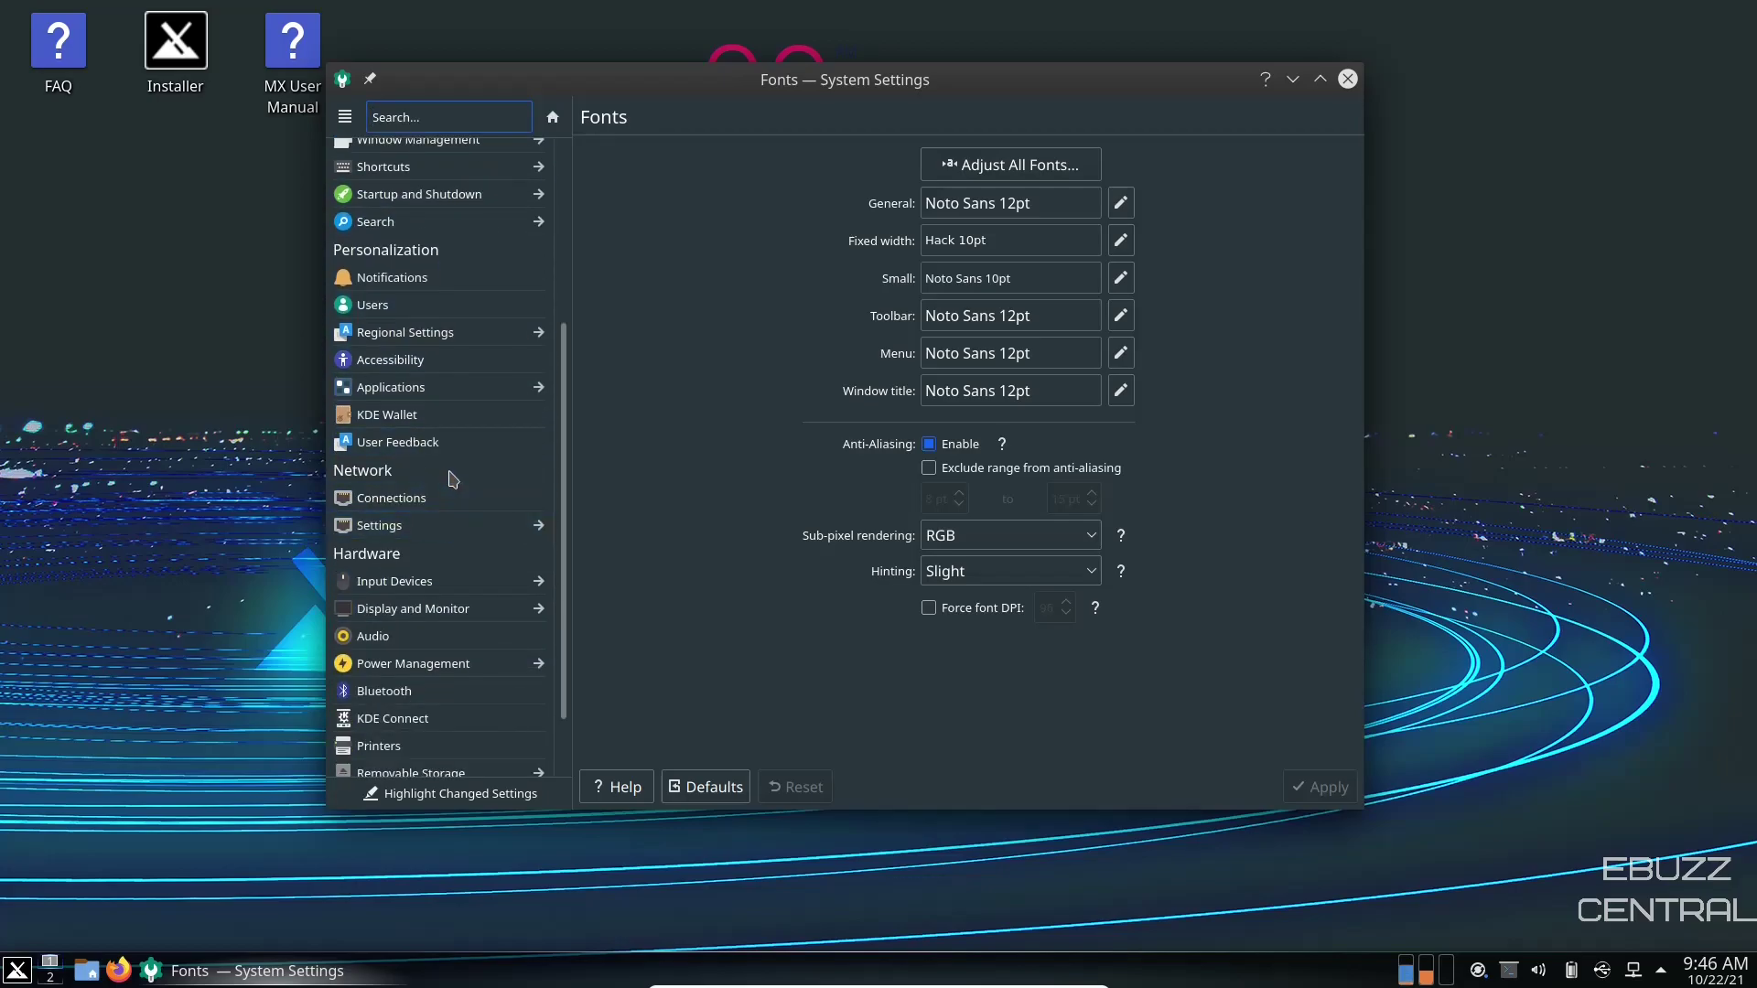
scroll(453, 463, up, 4)
scroll(453, 439, up, 1)
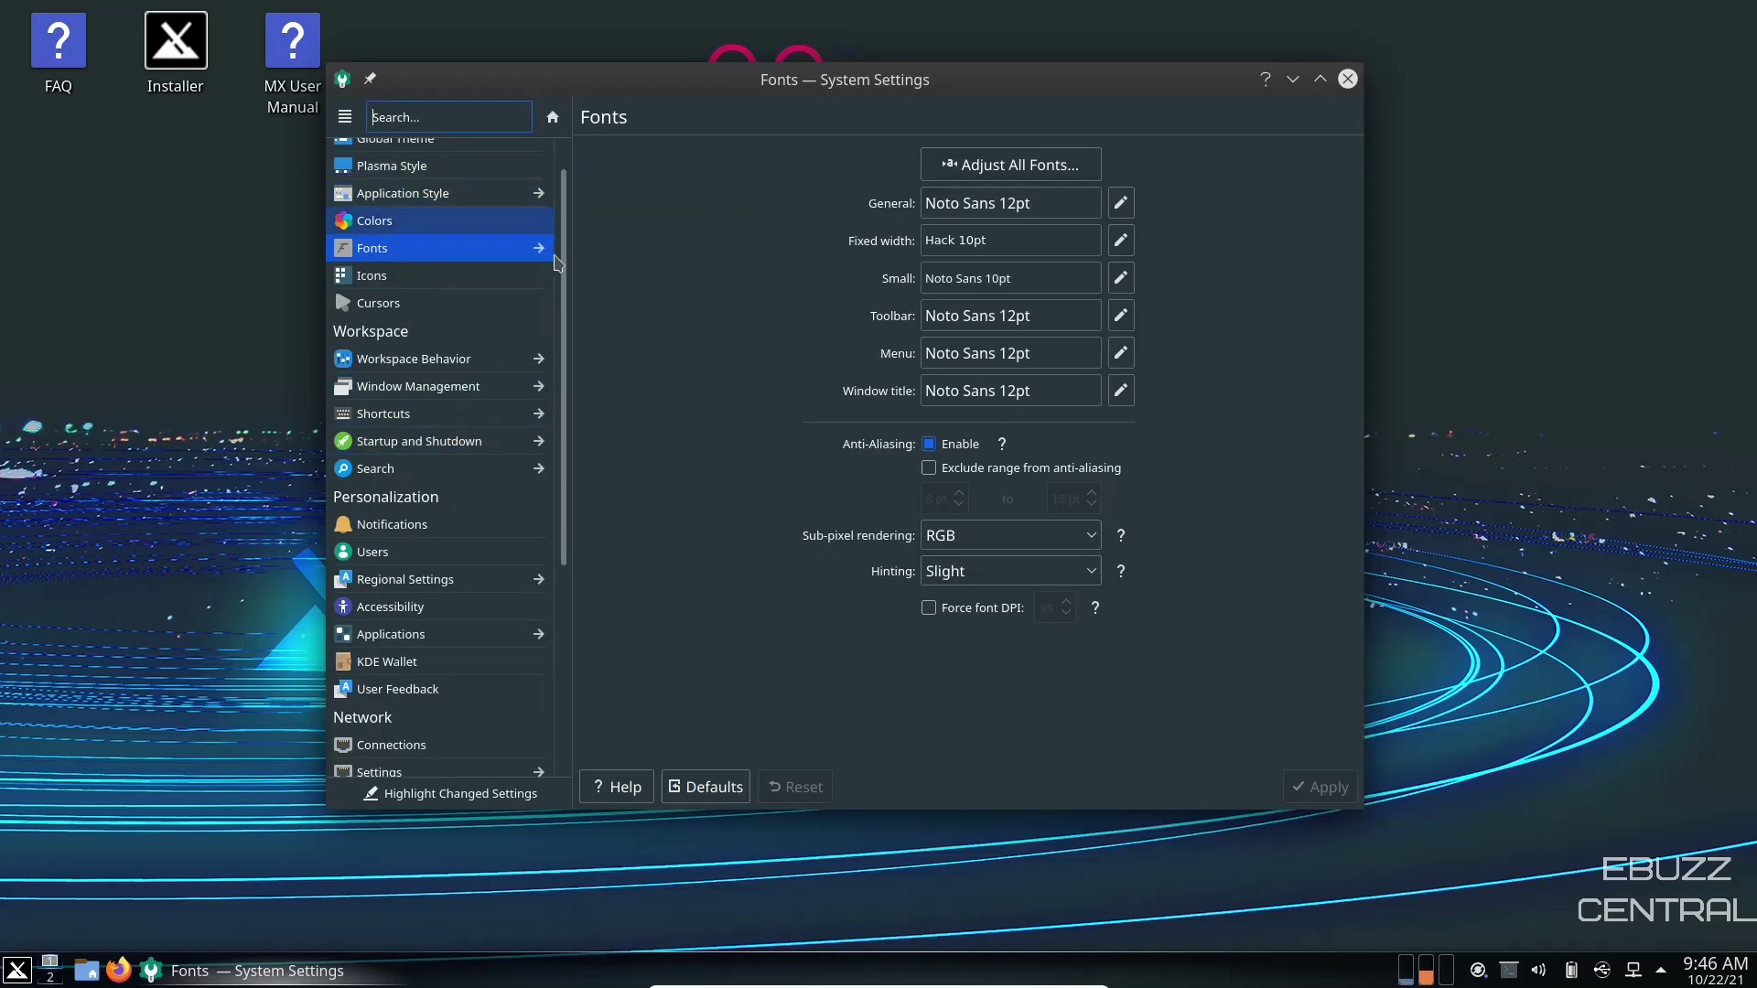
drag(567, 370, 579, 649)
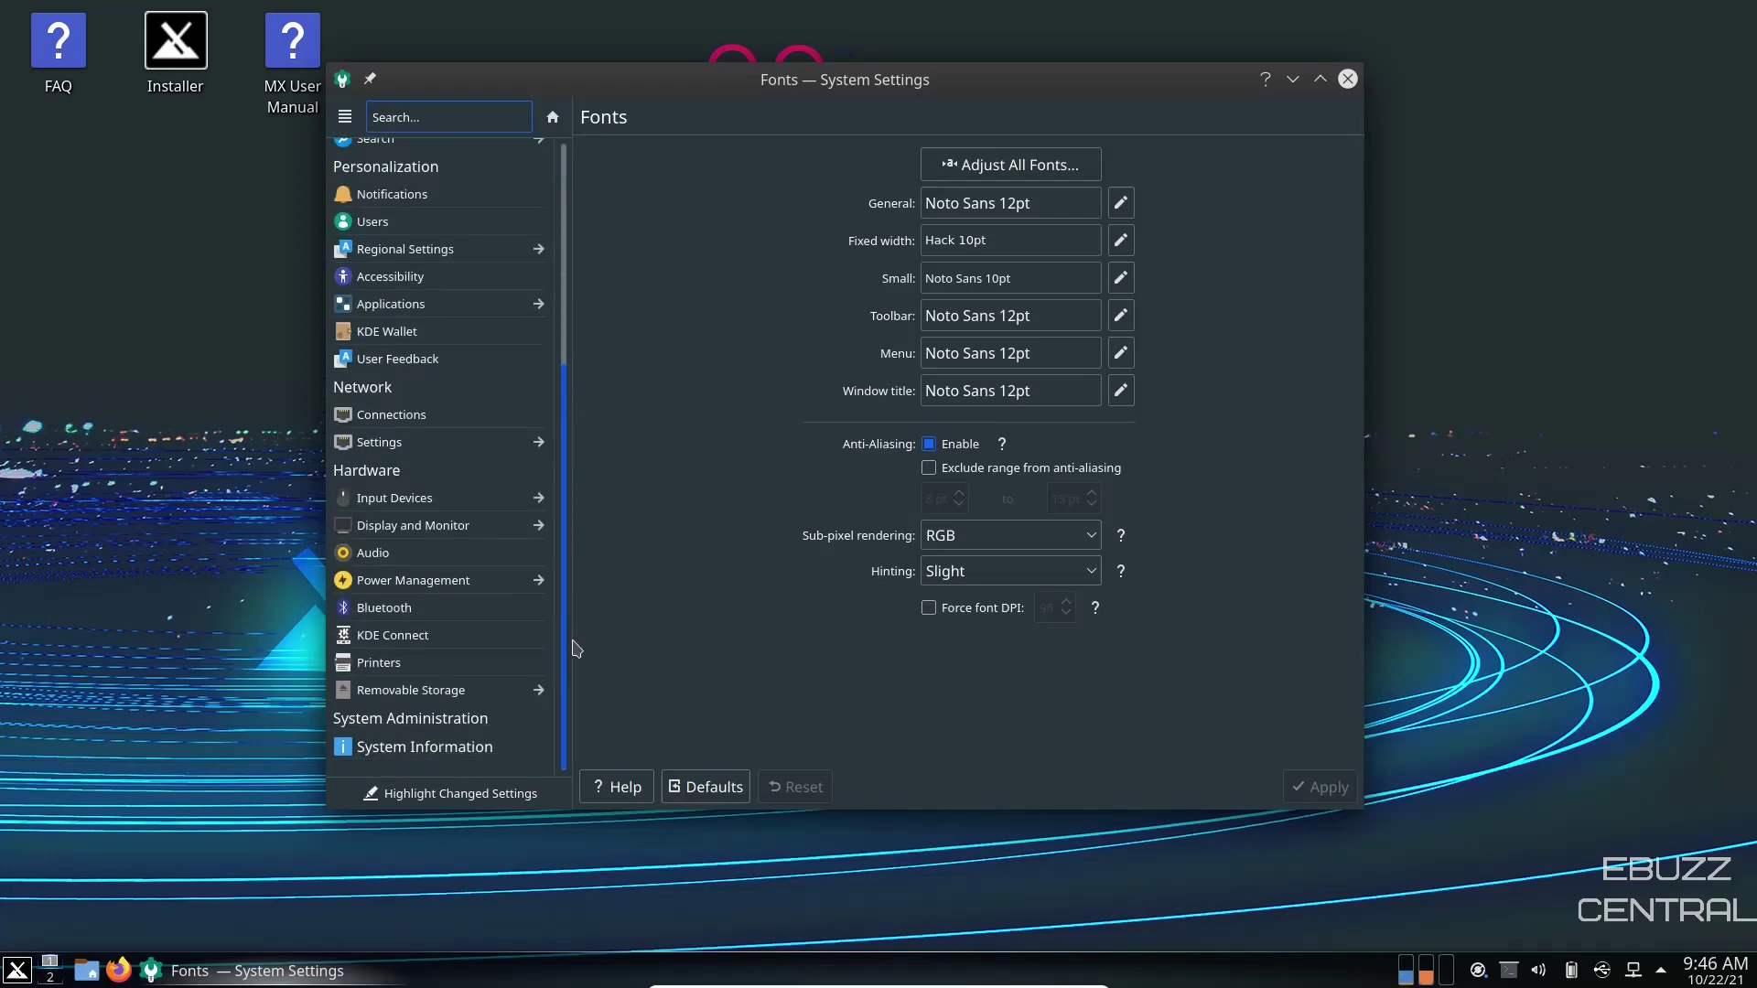
click(436, 752)
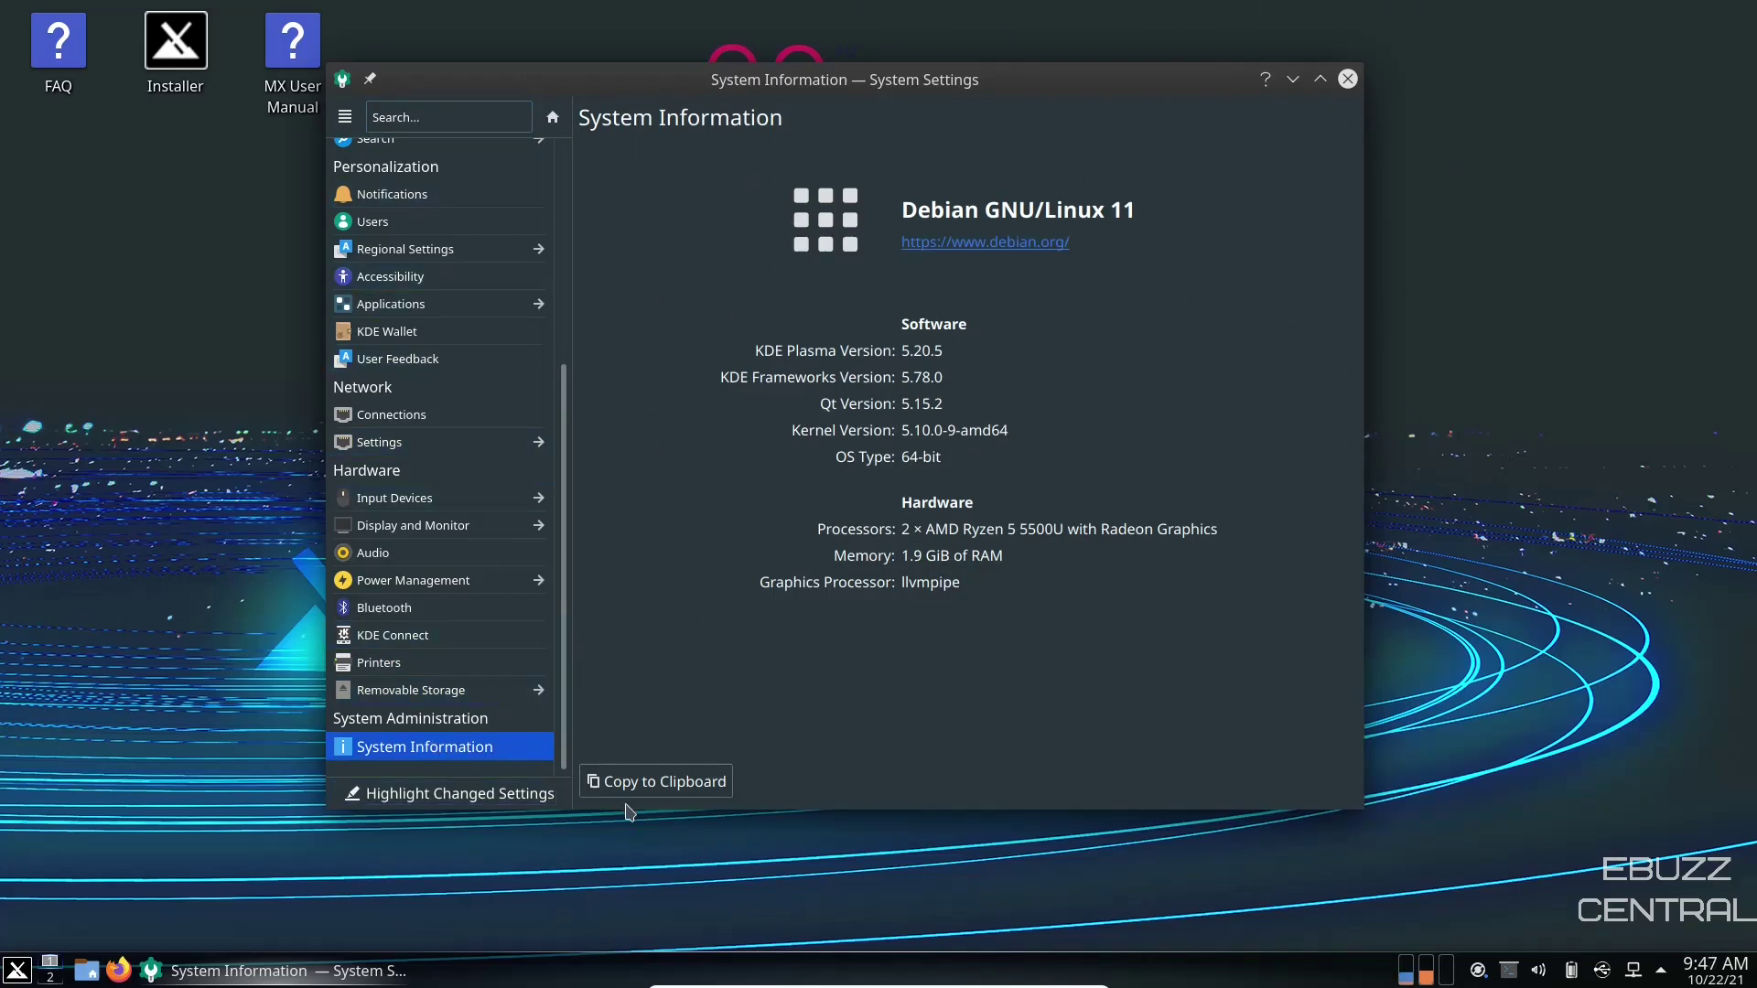
Close the System Settings window, leaving only the desktop clock widget.
click(1349, 80)
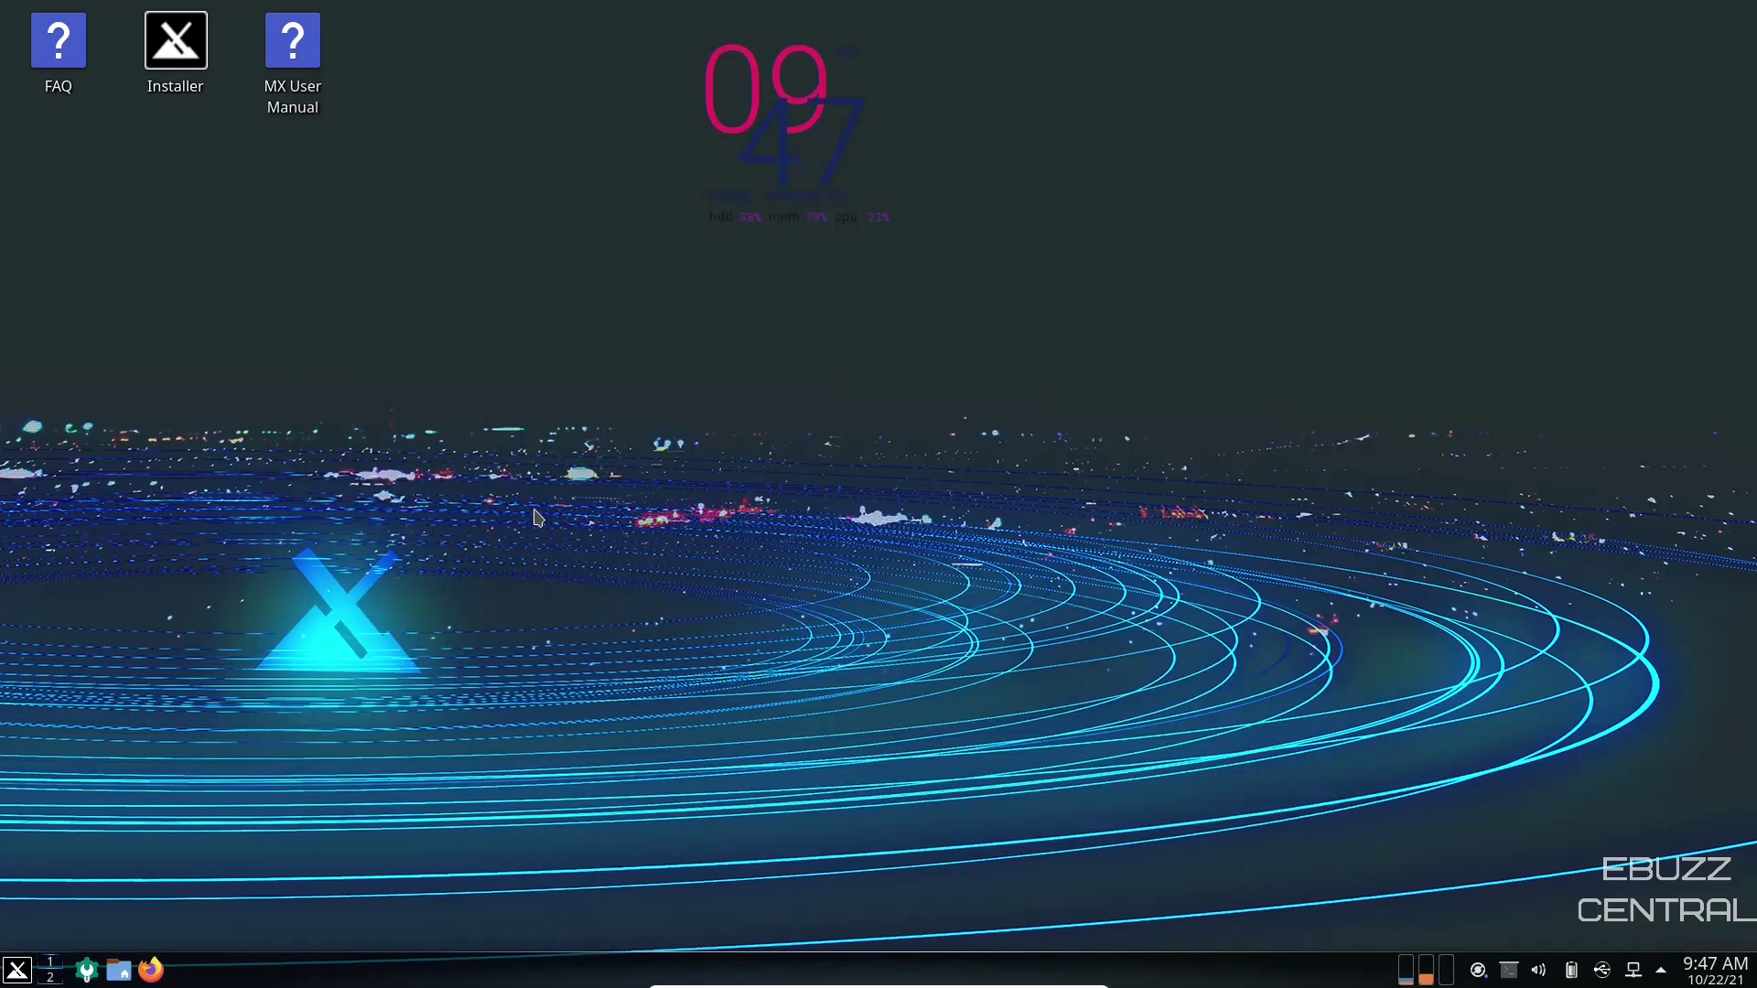